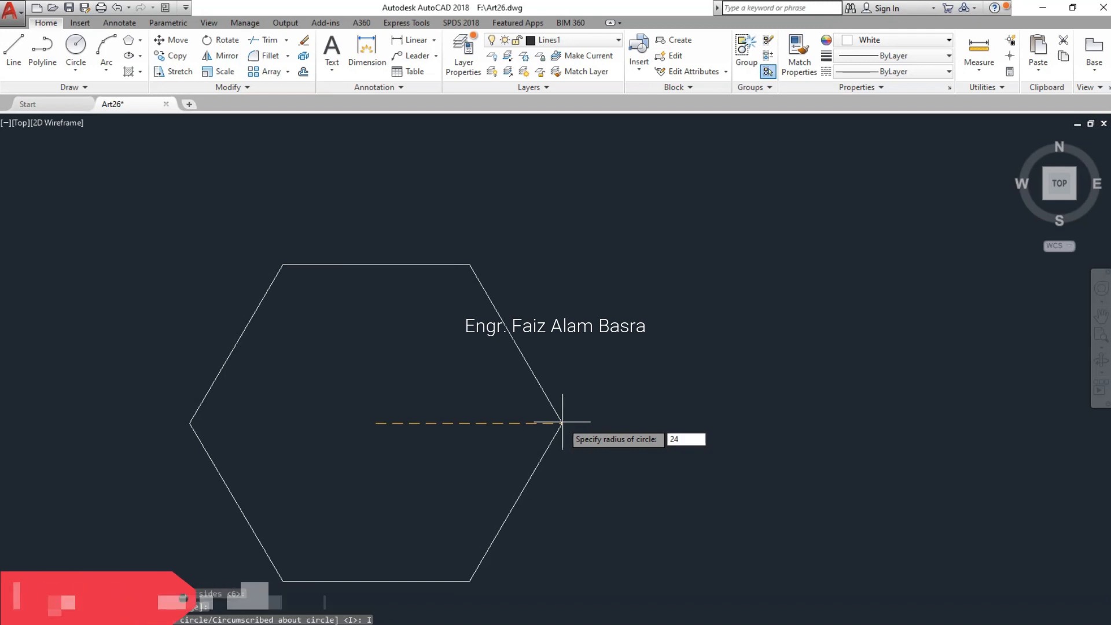
Draw three lines joining the opposite corners of the hexagon through its centre
{"action": "scroll", "coordinate": [371, 369], "scroll_direction": "down", "scroll_amount": 2}
{"action": "scroll", "coordinate": [372, 369], "scroll_direction": "down", "scroll_amount": 4}
{"action": "scroll", "coordinate": [367, 382], "scroll_direction": "up", "scroll_amount": 6}
{"action": "left_click", "coordinate": [13, 47]}
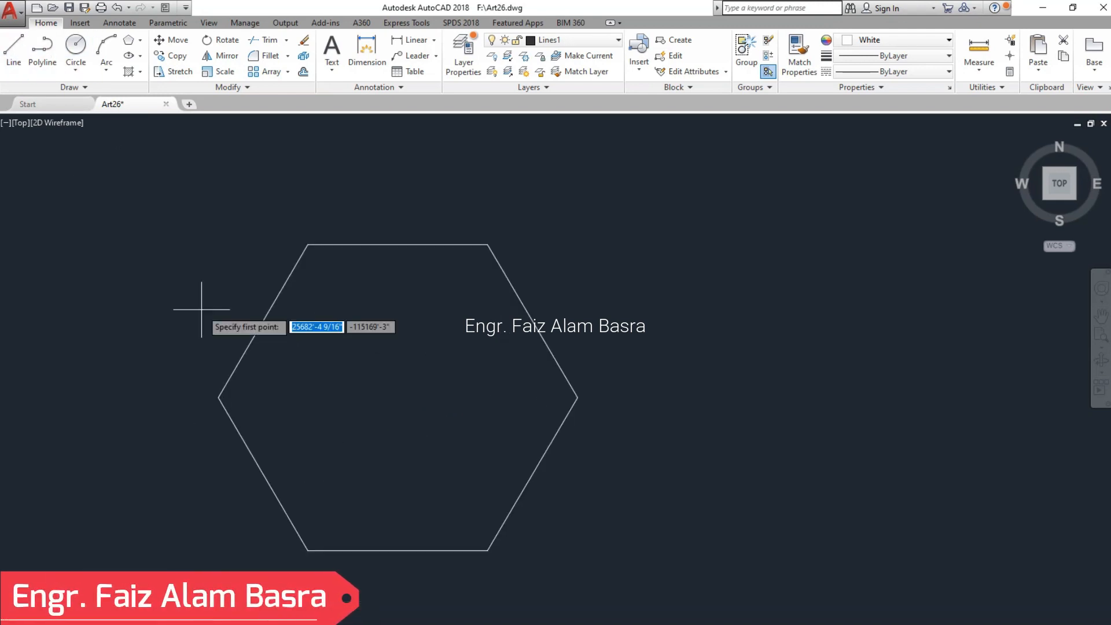
{"action": "left_click", "coordinate": [218, 398]}
{"action": "left_click", "coordinate": [577, 398]}
{"action": "right_click", "coordinate": [603, 410]}
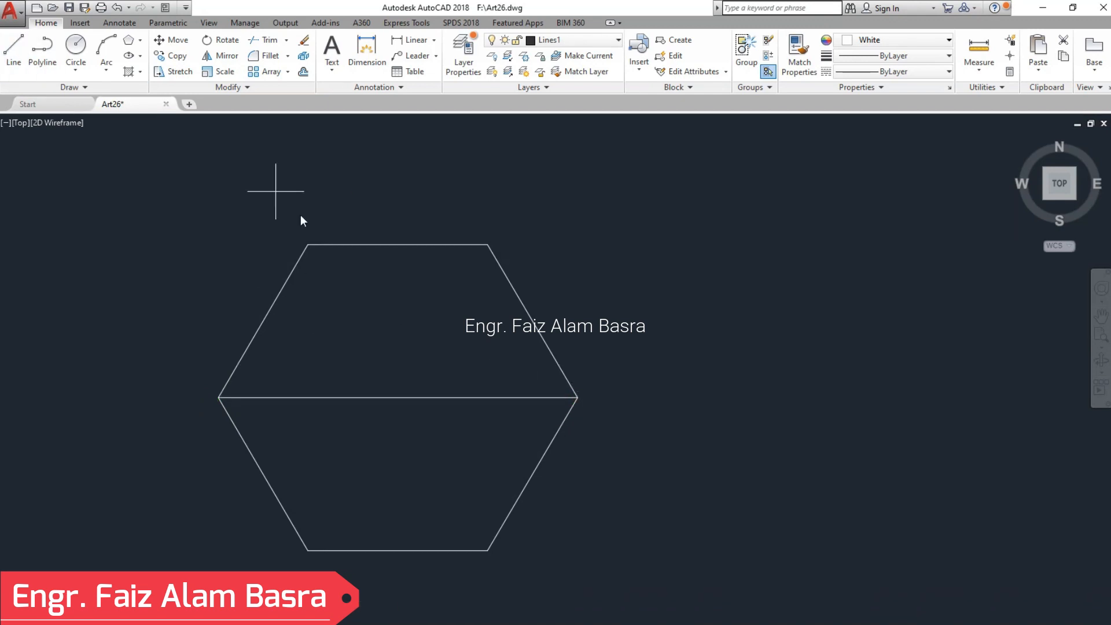
{"action": "left_click", "coordinate": [308, 245]}
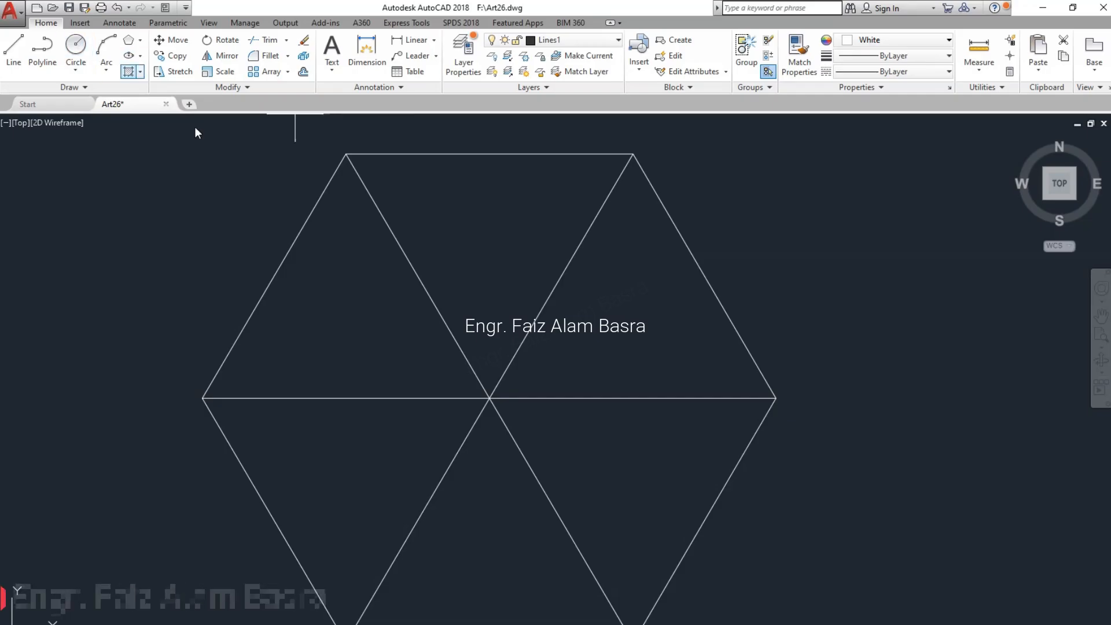
Draw a circle with a radius of 18 centred where the hexagon's diagonals meet
{"action": "left_click", "coordinate": [76, 46]}
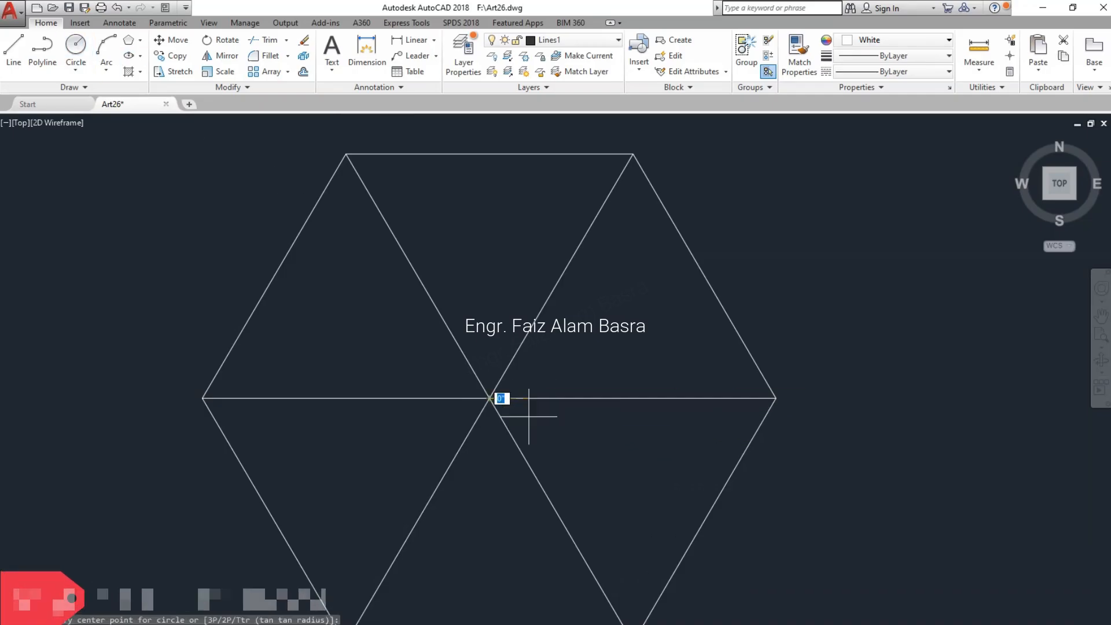
{"action": "left_click", "coordinate": [489, 398]}
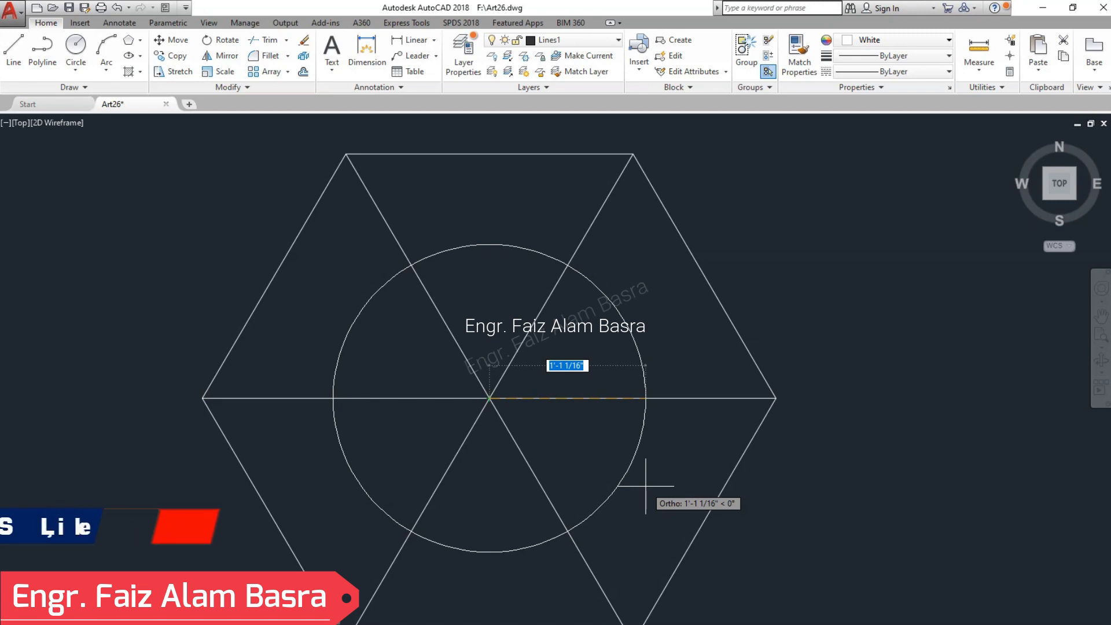
{"action": "type", "text": "18"}
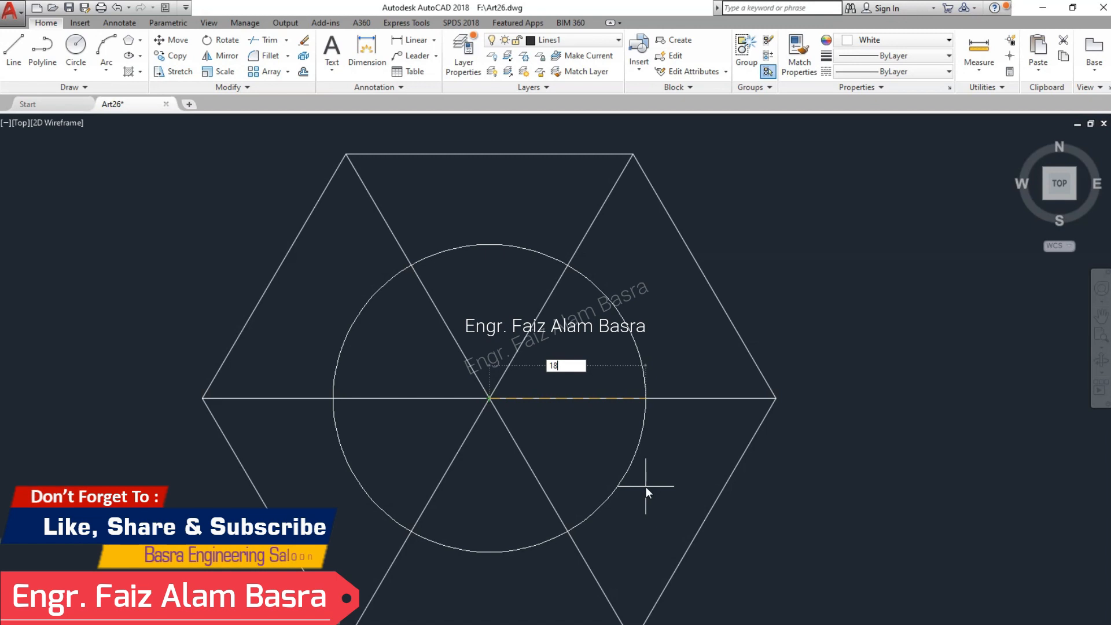
{"action": "key", "text": "Return"}
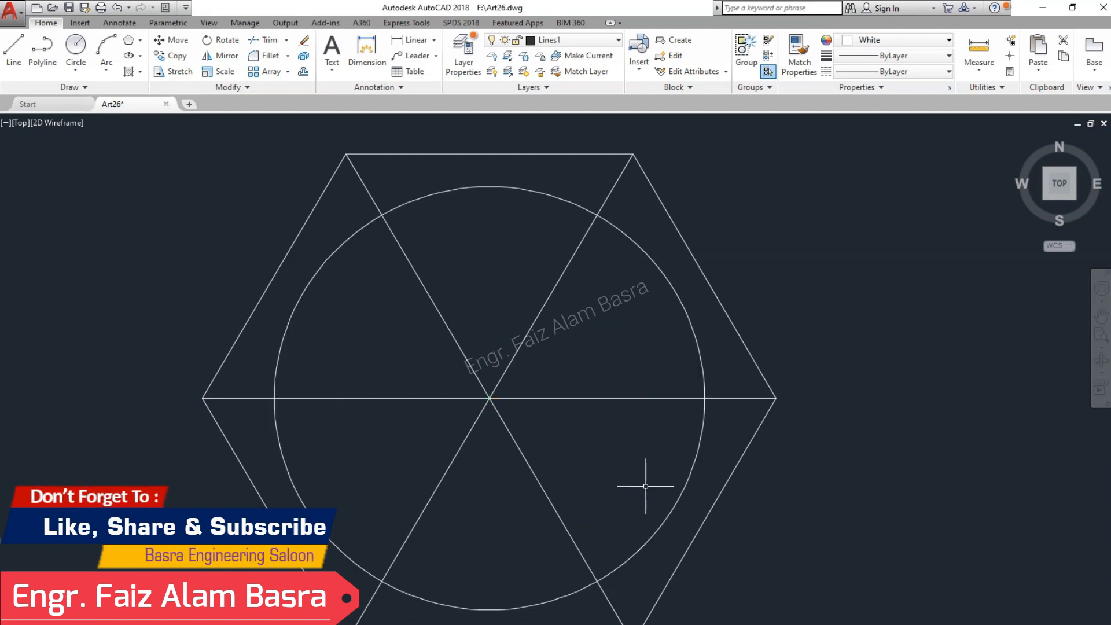
{"action": "scroll", "coordinate": [306, 340], "scroll_direction": "down", "scroll_amount": 2}
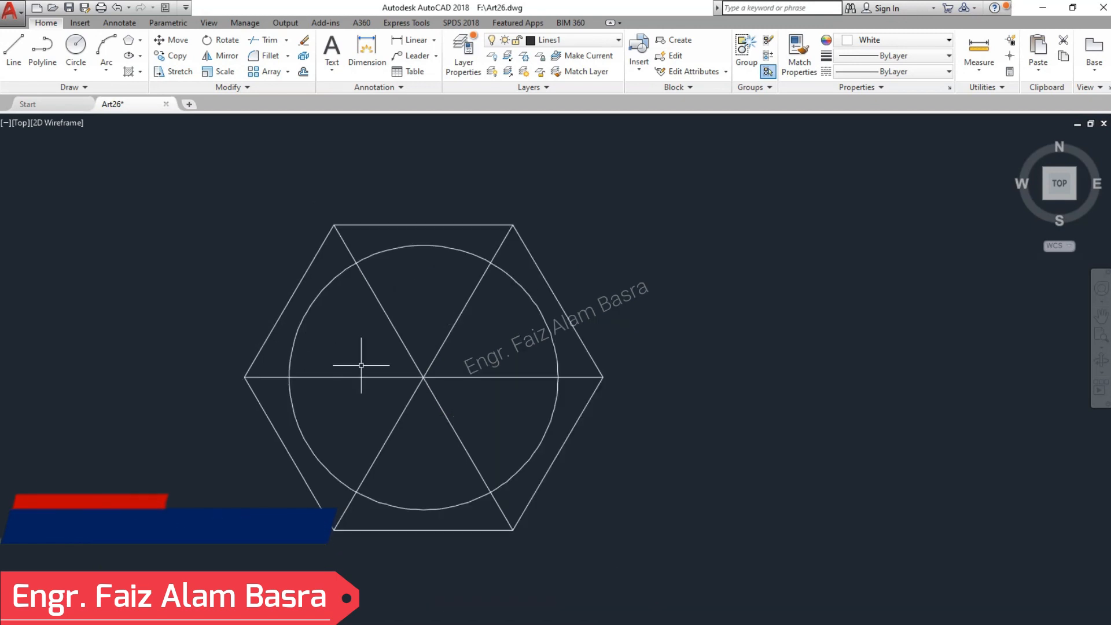
Measure the radius of the centre circle with a temporary linear dimension along the horizontal diagonal
{"action": "scroll", "coordinate": [361, 365], "scroll_direction": "up", "scroll_amount": 2}
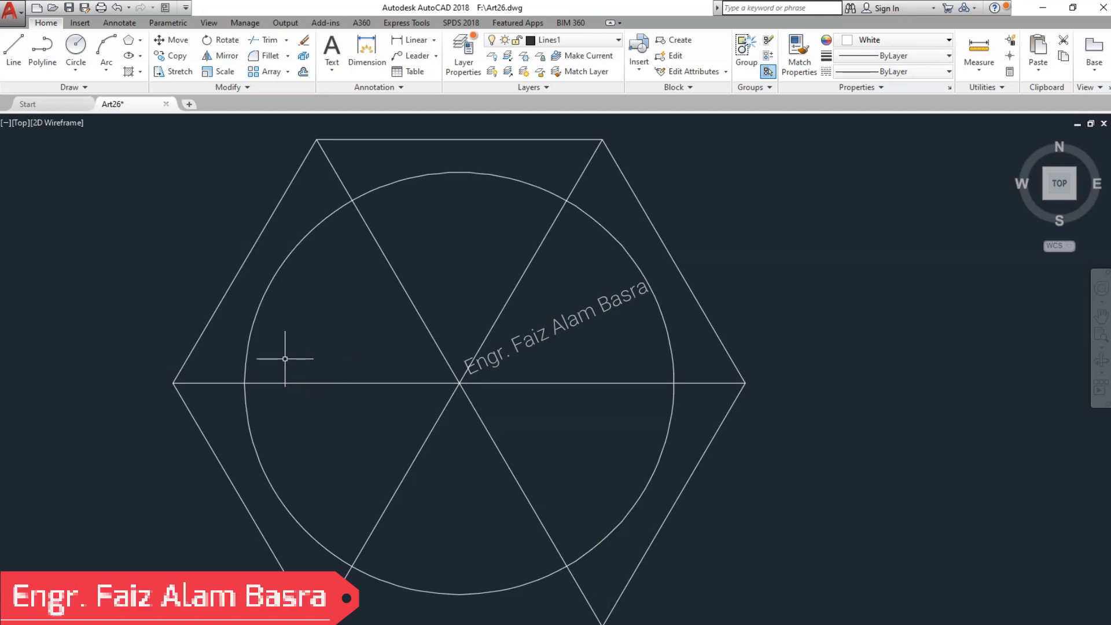
{"action": "left_click", "coordinate": [413, 40]}
{"action": "left_click", "coordinate": [459, 384]}
{"action": "left_click", "coordinate": [173, 383]}
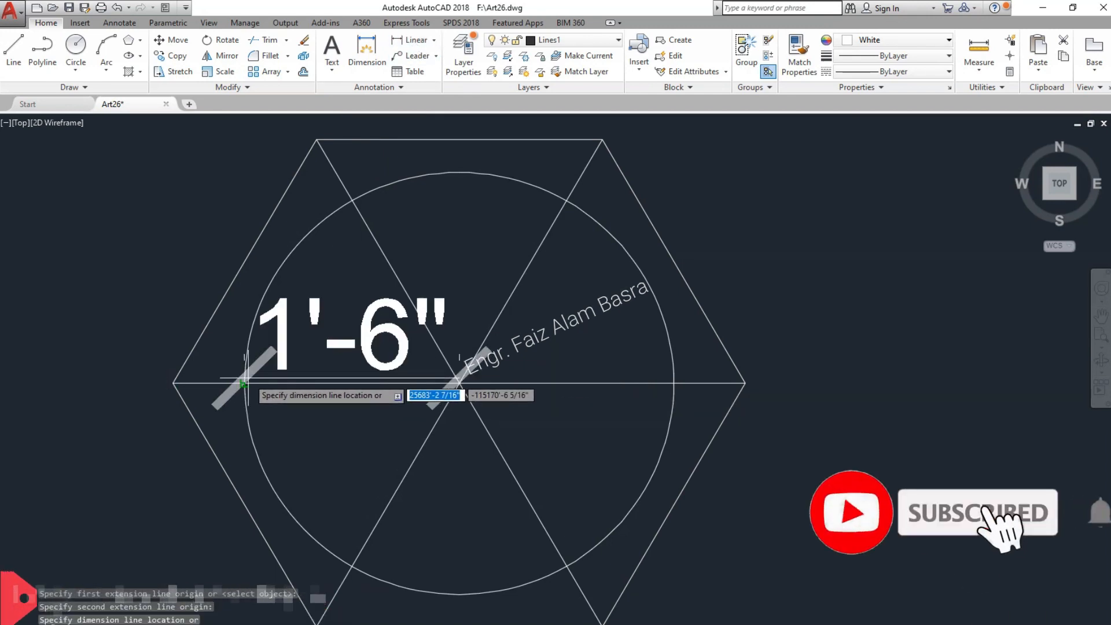
{"action": "key", "text": "Escape"}
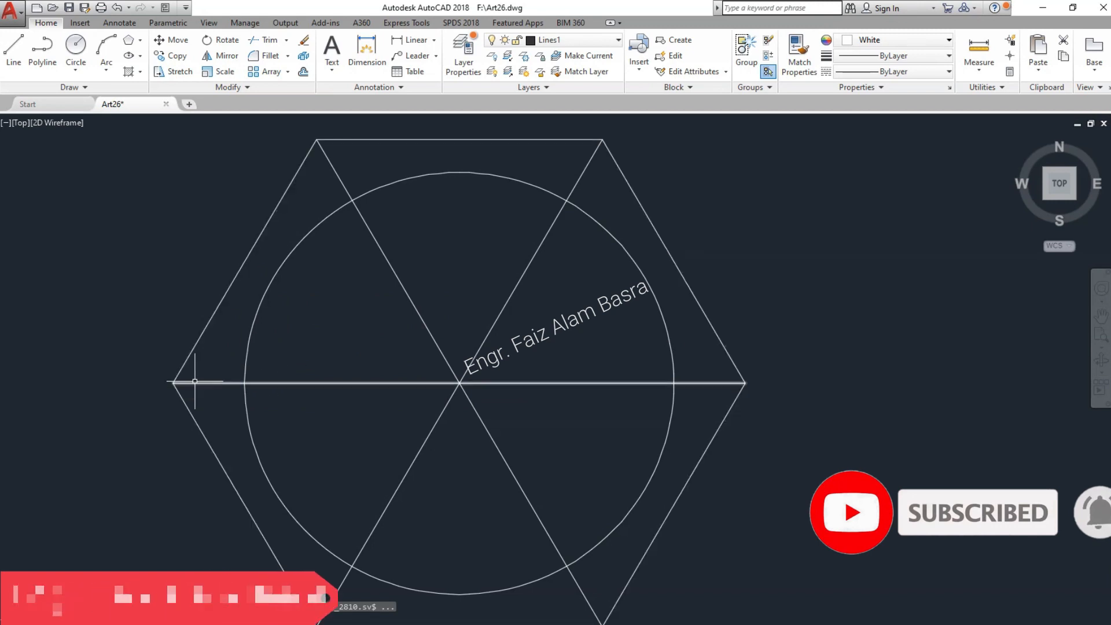
Replace the centre circle with a smaller circle centred where the hexagon's diagonals meet
{"action": "left_click", "coordinate": [282, 261]}
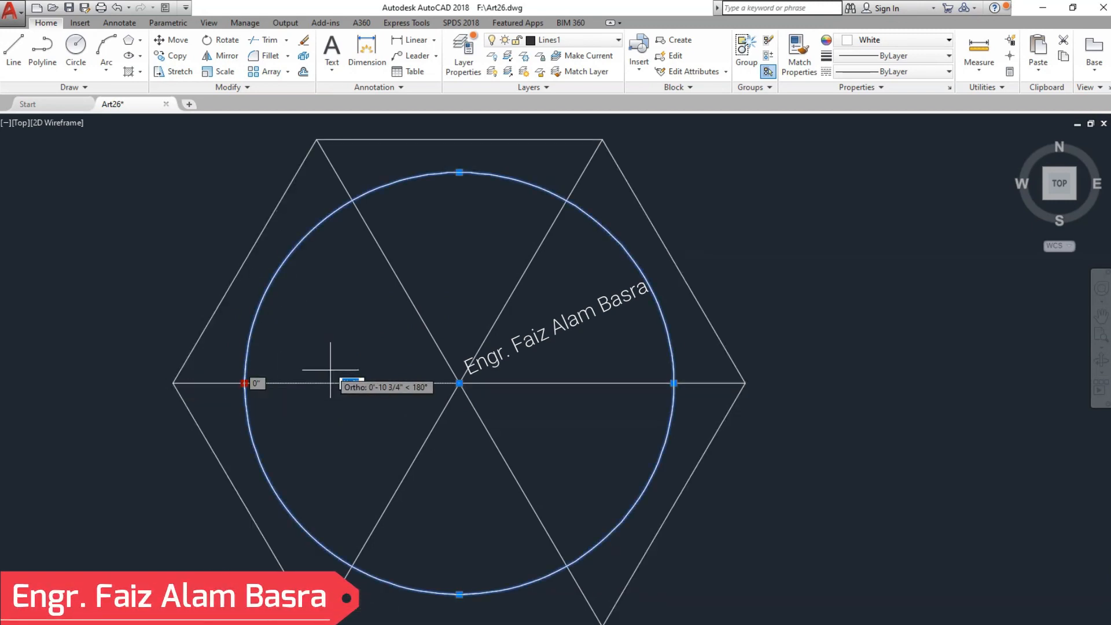
{"action": "key", "text": "Delete"}
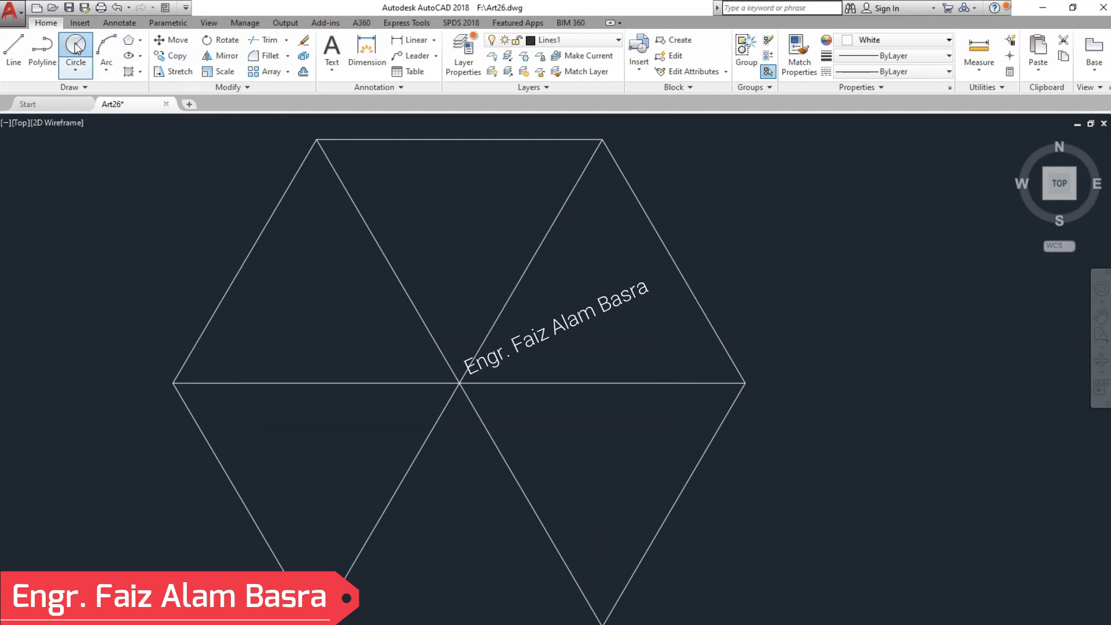
{"action": "left_click", "coordinate": [469, 376]}
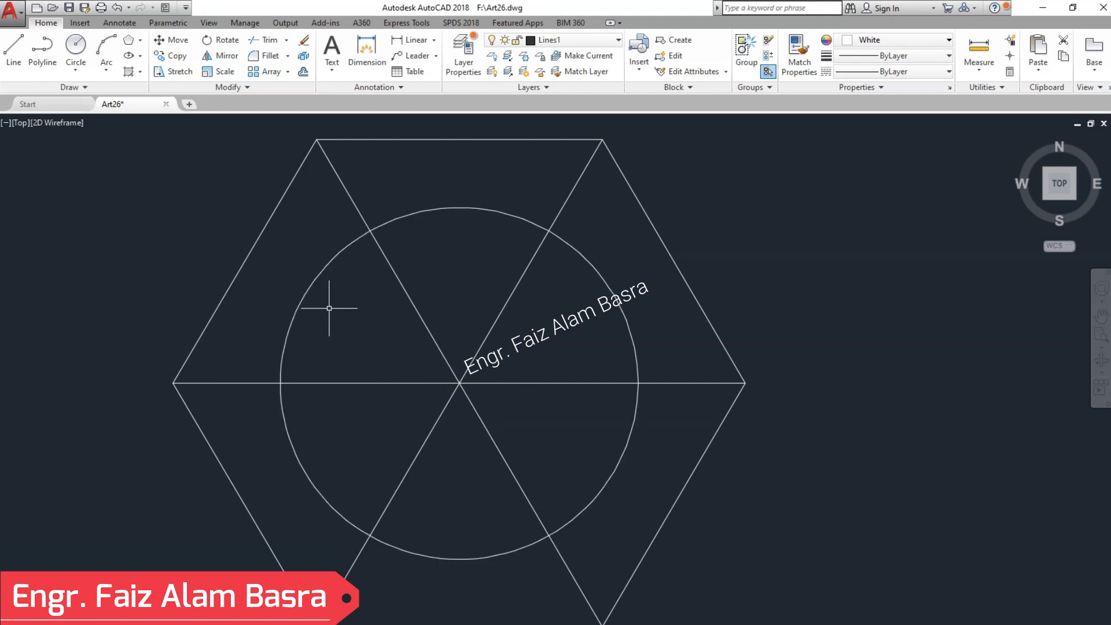
{"action": "scroll", "coordinate": [311, 280], "scroll_direction": "down", "scroll_amount": 2}
{"action": "scroll", "coordinate": [312, 278], "scroll_direction": "up", "scroll_amount": 2}
Draw a circle with a radius of 1'-3 3/4" centred on the hexagon's upper-left corner
{"action": "left_click", "coordinate": [312, 277]}
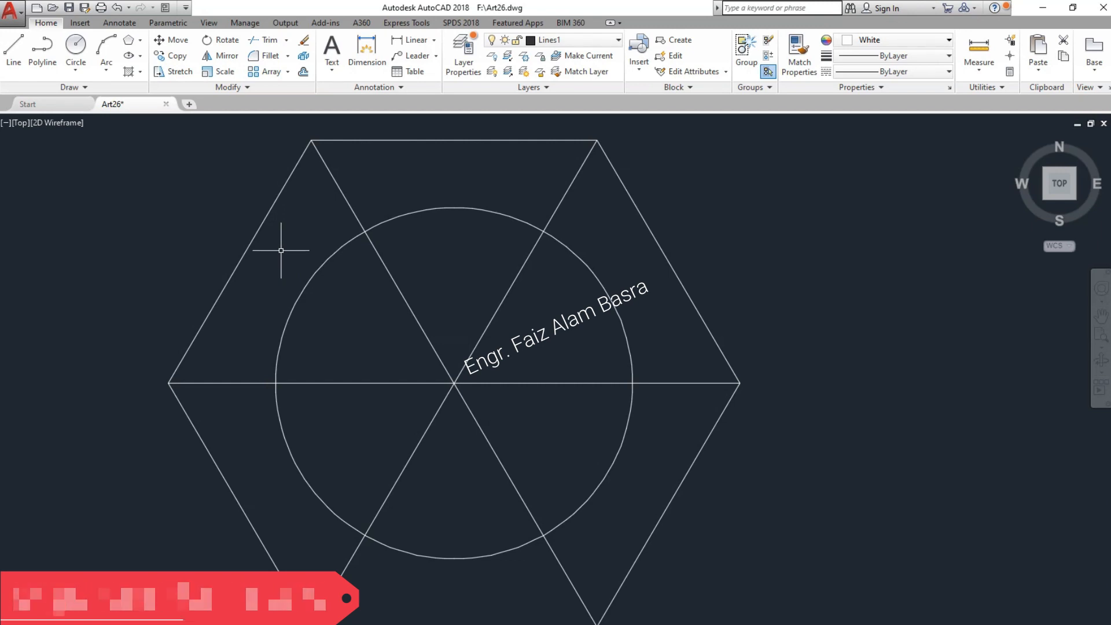
{"action": "left_click", "coordinate": [76, 46]}
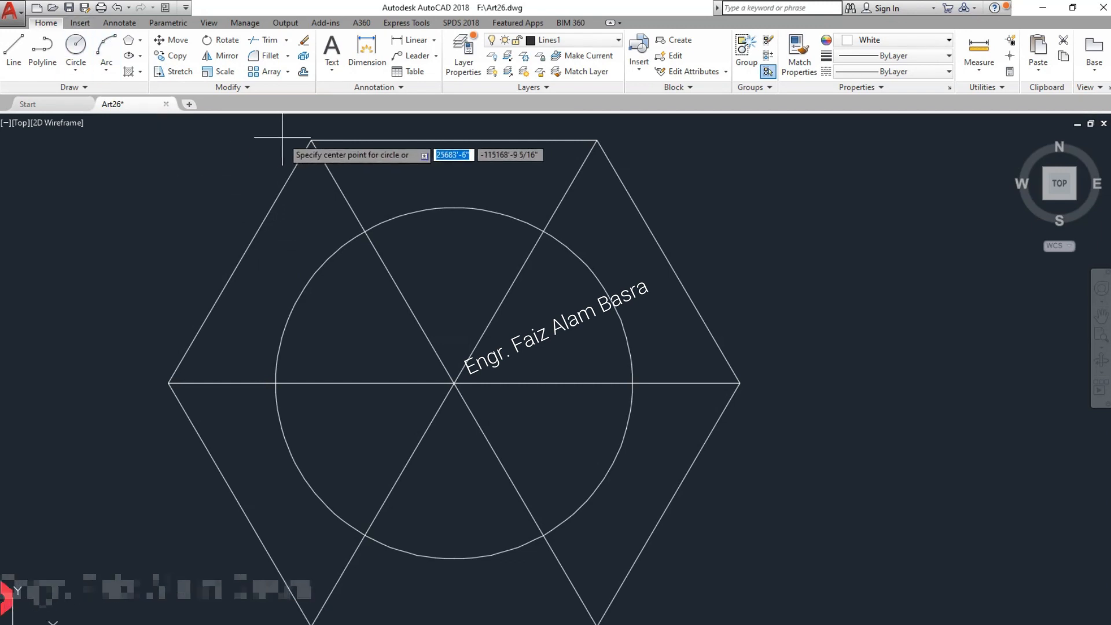
{"action": "left_click", "coordinate": [311, 140]}
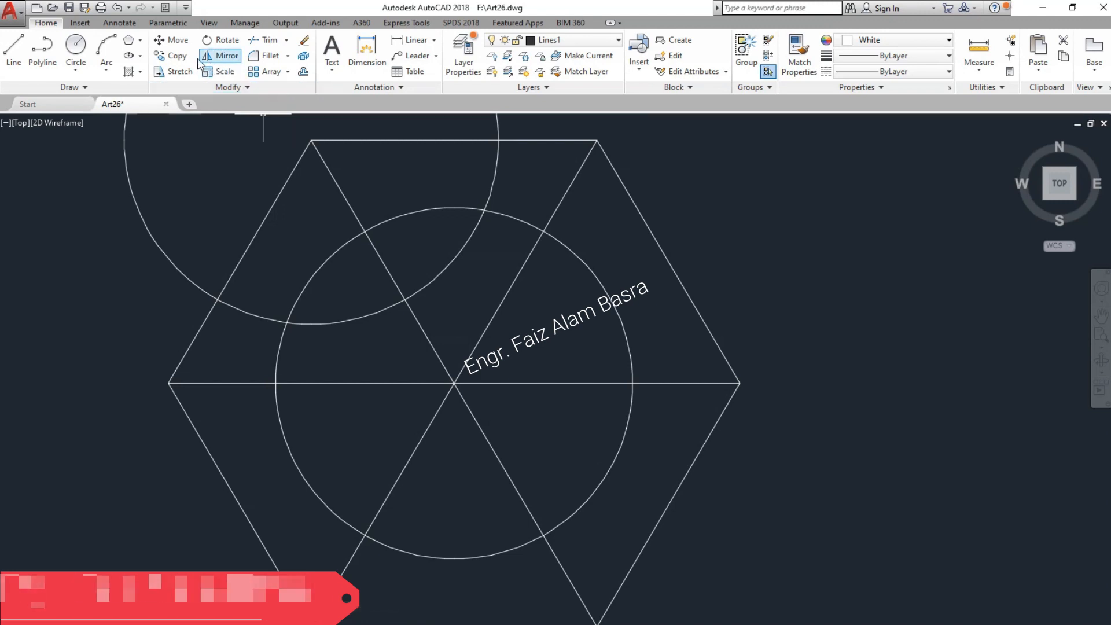
{"action": "left_click", "coordinate": [75, 46]}
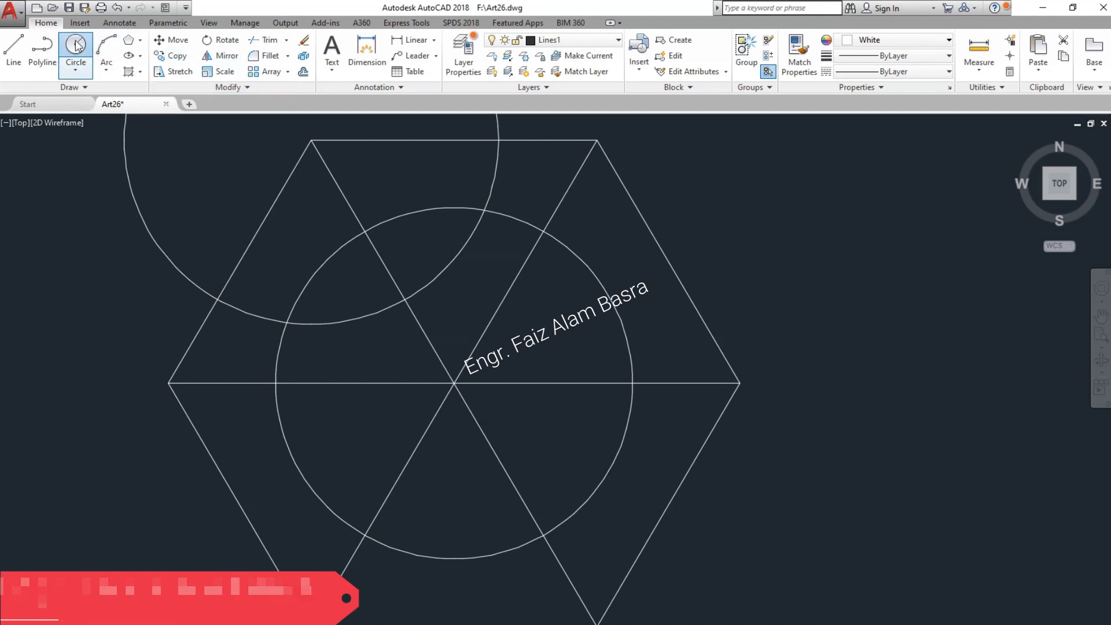
{"action": "left_click", "coordinate": [597, 141]}
{"action": "key", "text": "Escape"}
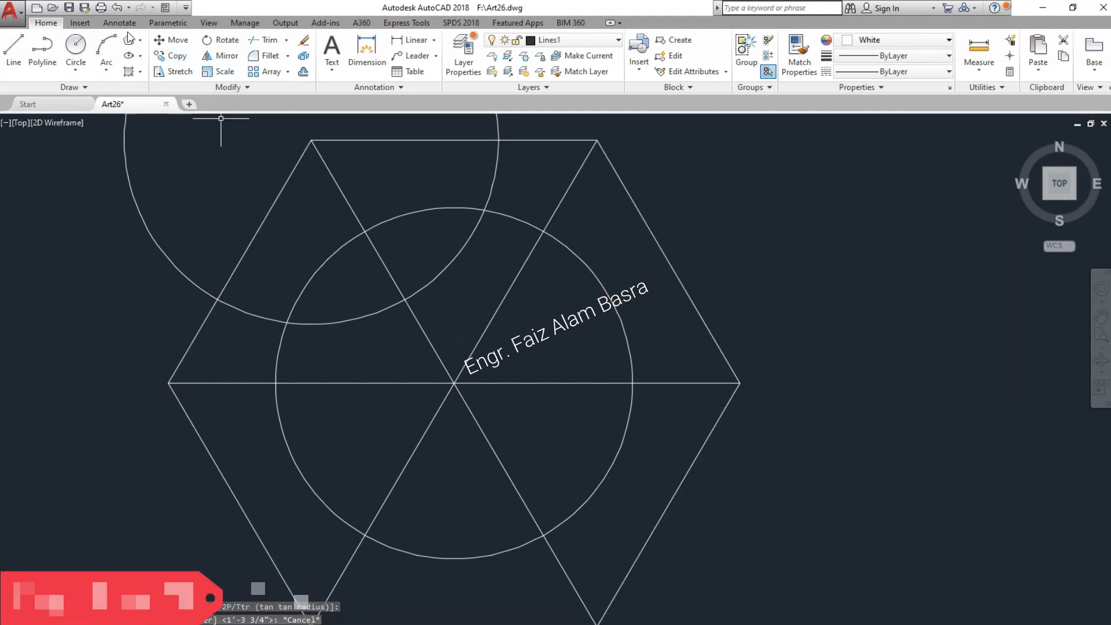
Copy the upper-left corner circle onto the other five corners of the hexagon, using its centre as the base point
{"action": "left_click", "coordinate": [180, 57]}
{"action": "left_click", "coordinate": [491, 193]}
{"action": "key", "text": "Return"}
{"action": "left_click", "coordinate": [311, 140]}
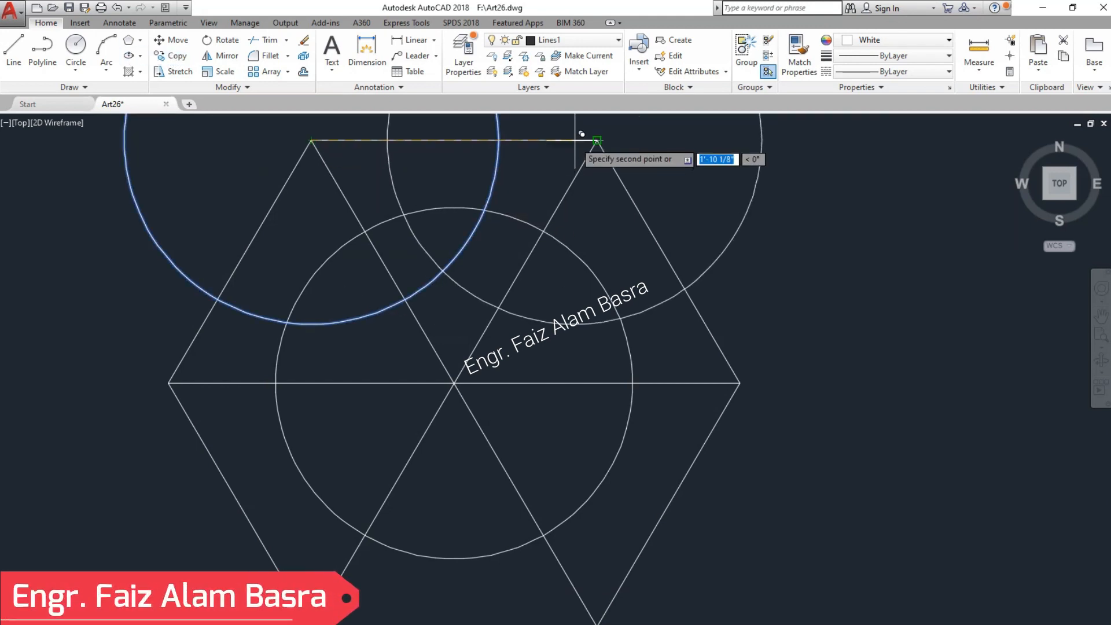
{"action": "left_click", "coordinate": [597, 140]}
{"action": "left_click", "coordinate": [736, 382]}
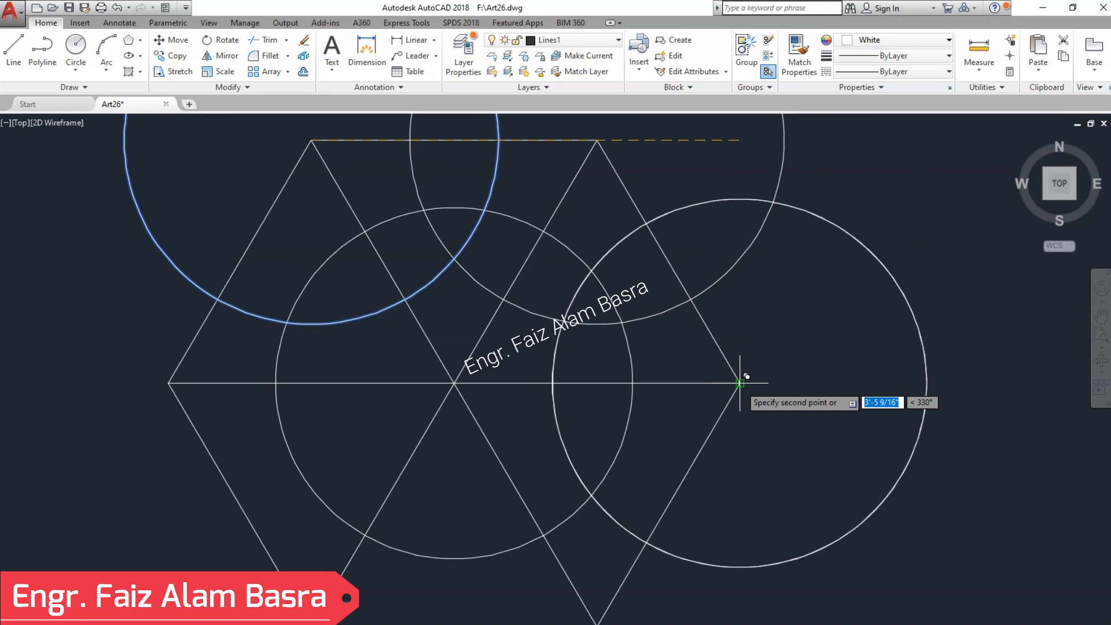
{"action": "scroll", "coordinate": [434, 191], "scroll_direction": "down", "scroll_amount": 2}
{"action": "left_click", "coordinate": [536, 466]}
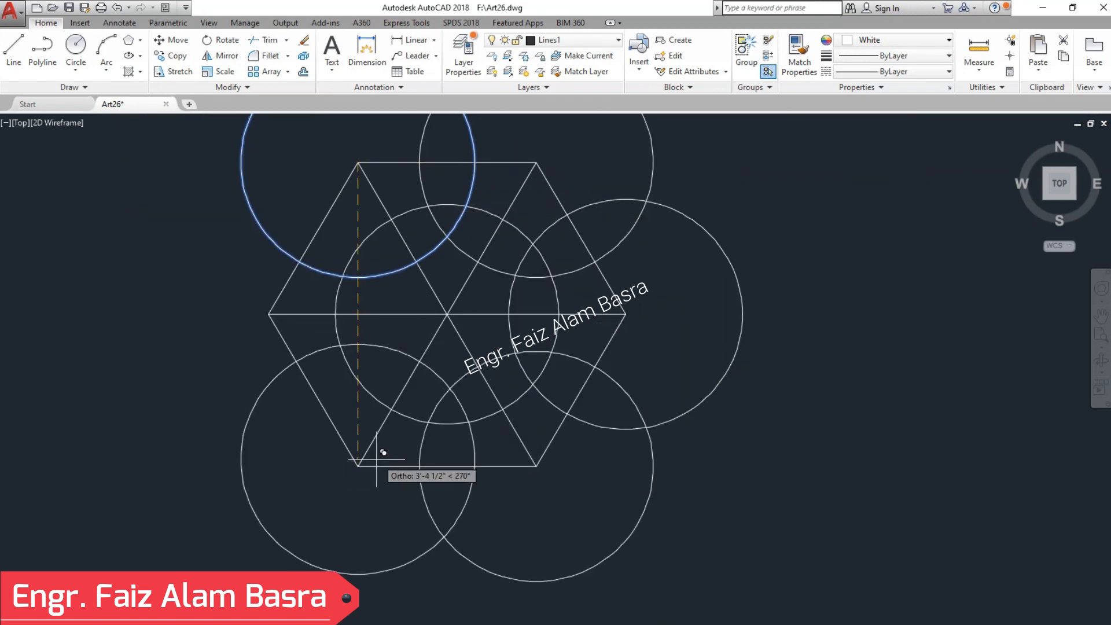
{"action": "left_click", "coordinate": [358, 466]}
{"action": "left_click", "coordinate": [269, 314]}
{"action": "key", "text": "Return"}
Trim away all parts of the six corner circles that lie outside the hexagon
{"action": "scroll", "coordinate": [412, 305], "scroll_direction": "up", "scroll_amount": 1}
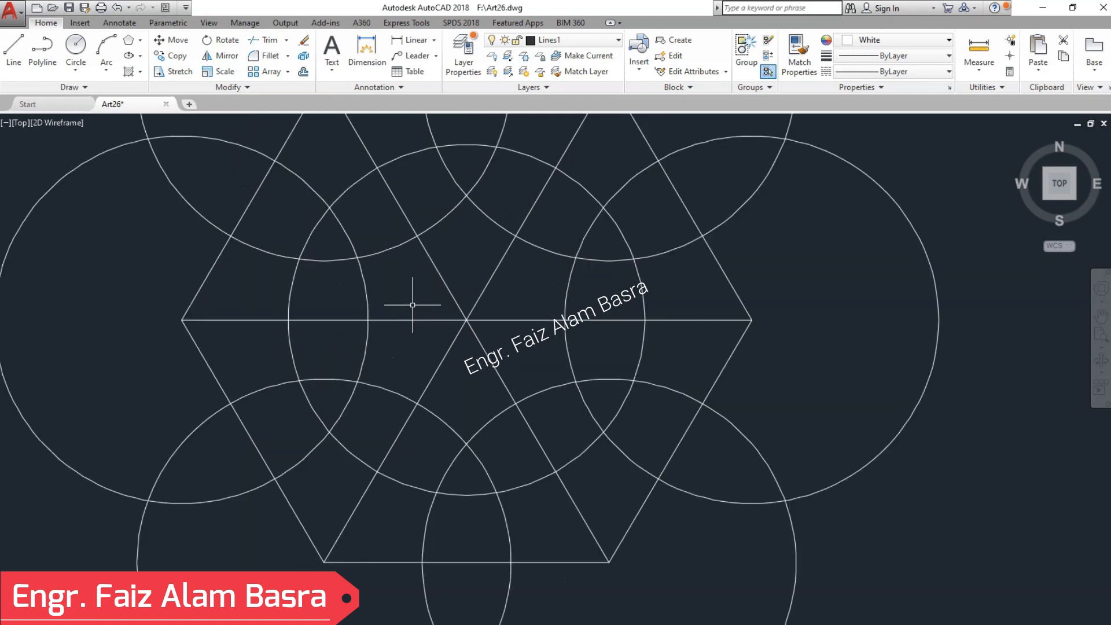
{"action": "scroll", "coordinate": [319, 255], "scroll_direction": "down", "scroll_amount": 1}
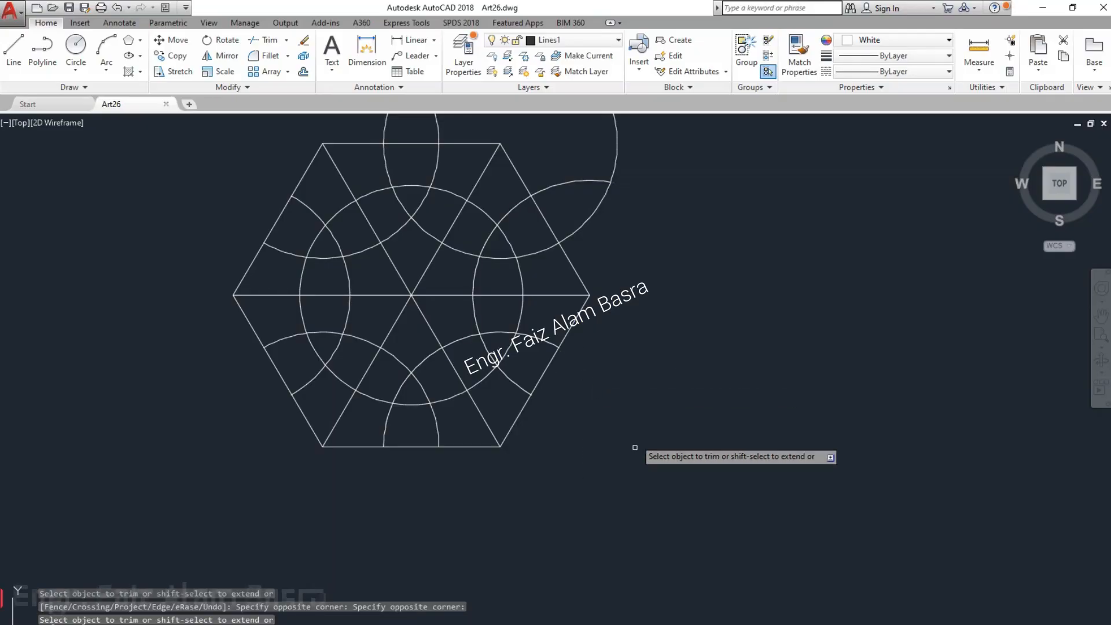
{"action": "scroll", "coordinate": [637, 405], "scroll_direction": "down", "scroll_amount": 2}
{"action": "left_click_drag", "start_coordinate": [649, 322], "coordinate": [554, 261]}
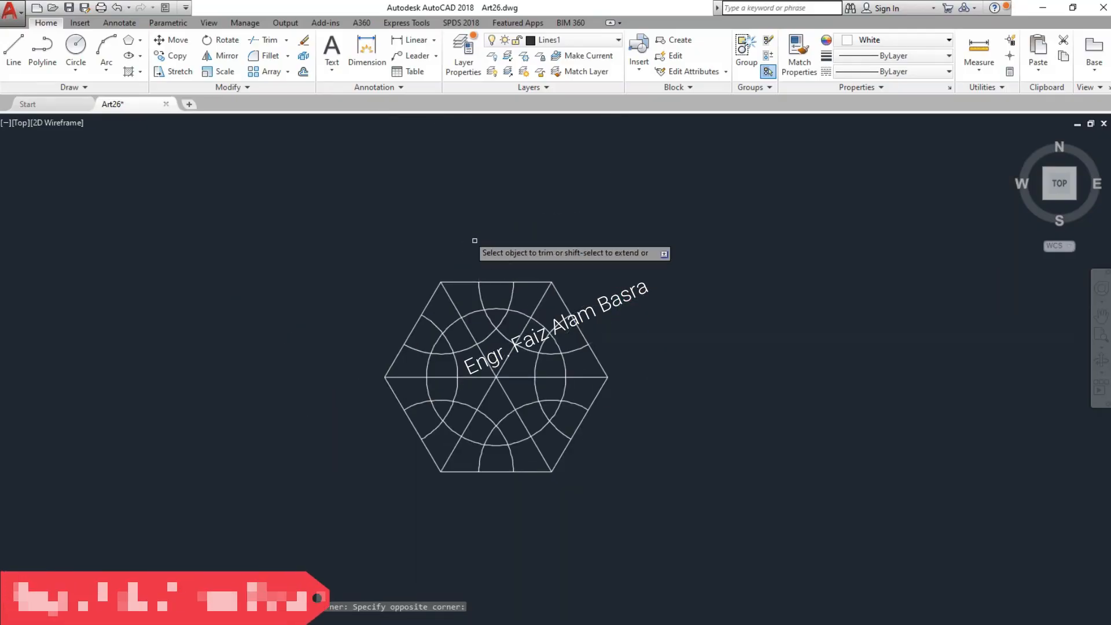
Trim alternate segments of the centre circle and corner arcs in the hexagon's lower-right and bottom triangles
{"action": "scroll", "coordinate": [531, 434], "scroll_direction": "up", "scroll_amount": 4}
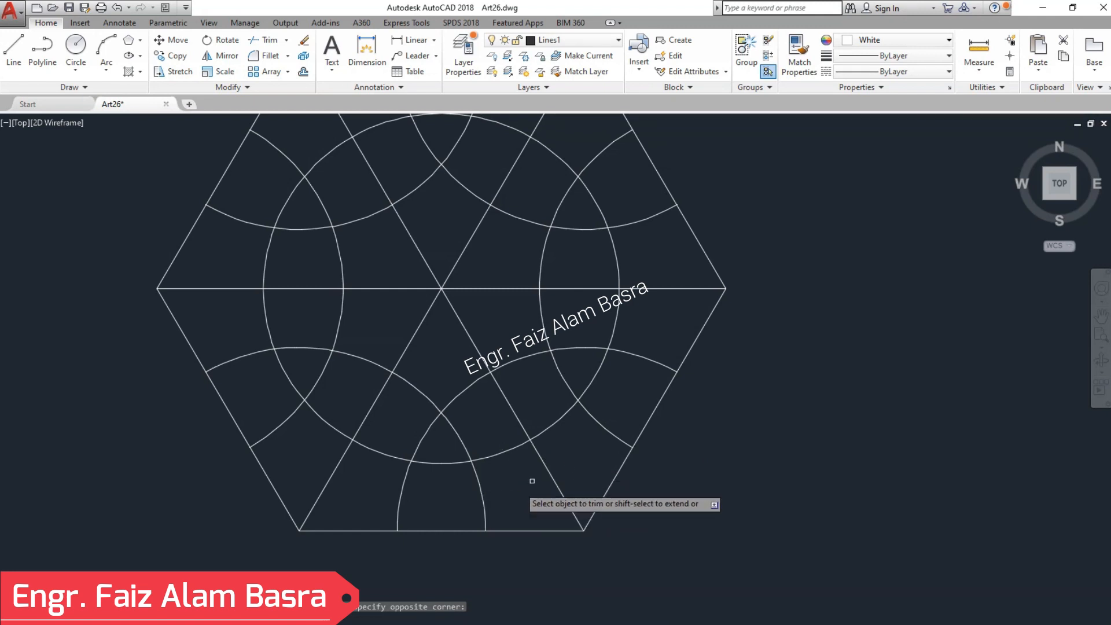
{"action": "left_click", "coordinate": [645, 328]}
{"action": "left_click", "coordinate": [590, 308]}
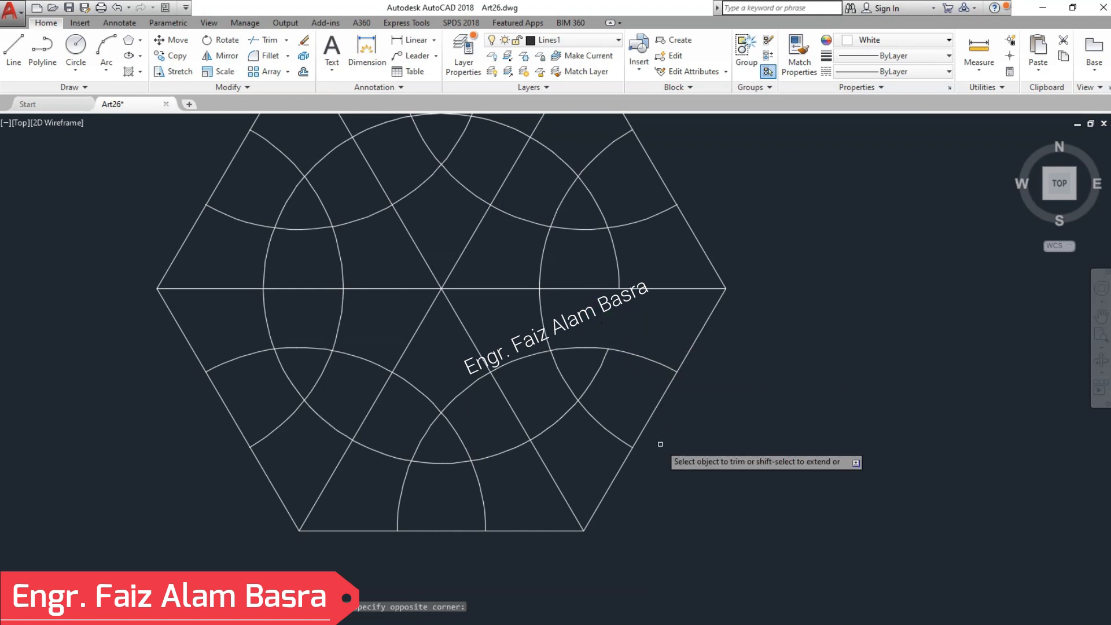
{"action": "left_click", "coordinate": [599, 431]}
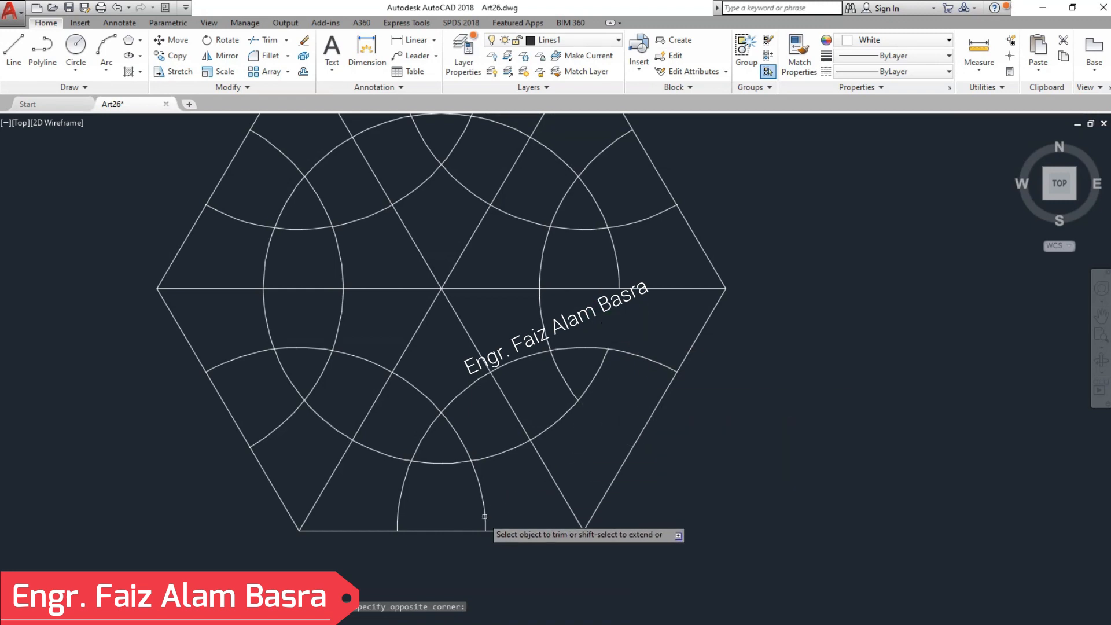
{"action": "left_click", "coordinate": [498, 435]}
{"action": "left_click", "coordinate": [429, 498]}
{"action": "left_click", "coordinate": [381, 488]}
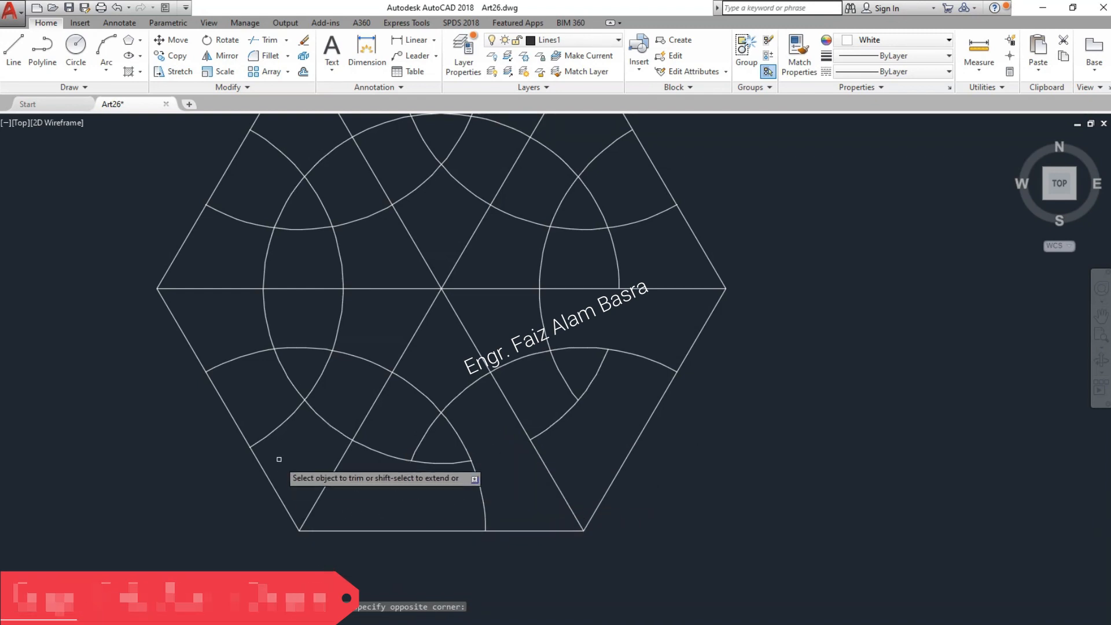
Trim the matching alternate arc segments in the hexagon's lower-left and upper-left triangles
{"action": "left_click", "coordinate": [264, 375]}
{"action": "left_click", "coordinate": [252, 302]}
{"action": "scroll", "coordinate": [447, 452], "scroll_direction": "down", "scroll_amount": 2}
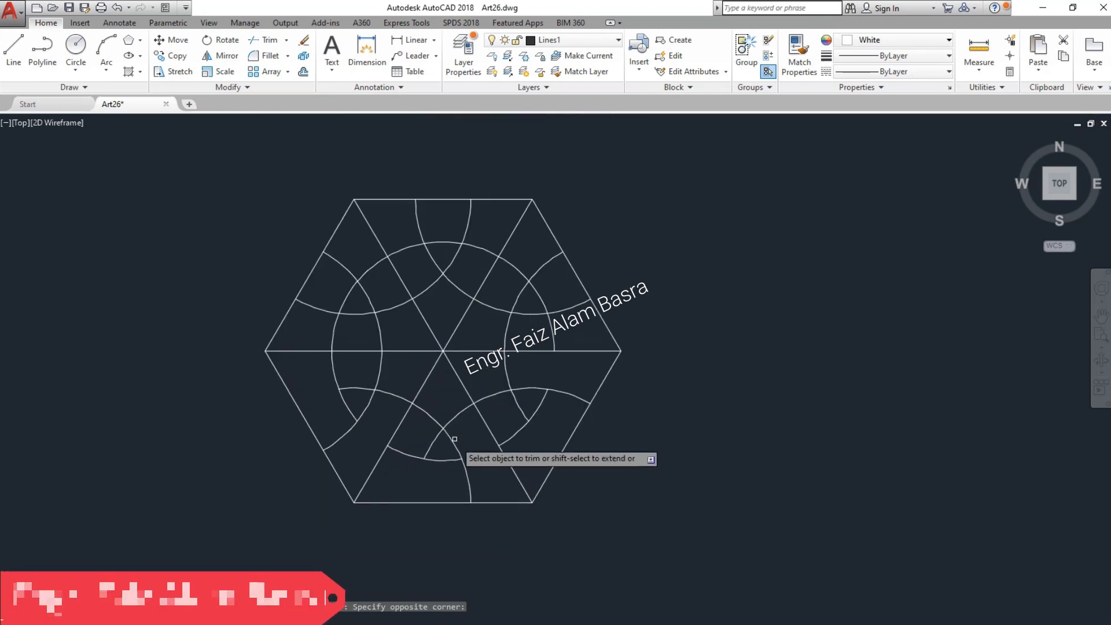
{"action": "scroll", "coordinate": [374, 285], "scroll_direction": "up", "scroll_amount": 2}
{"action": "left_click", "coordinate": [327, 358]}
{"action": "left_click", "coordinate": [280, 353]}
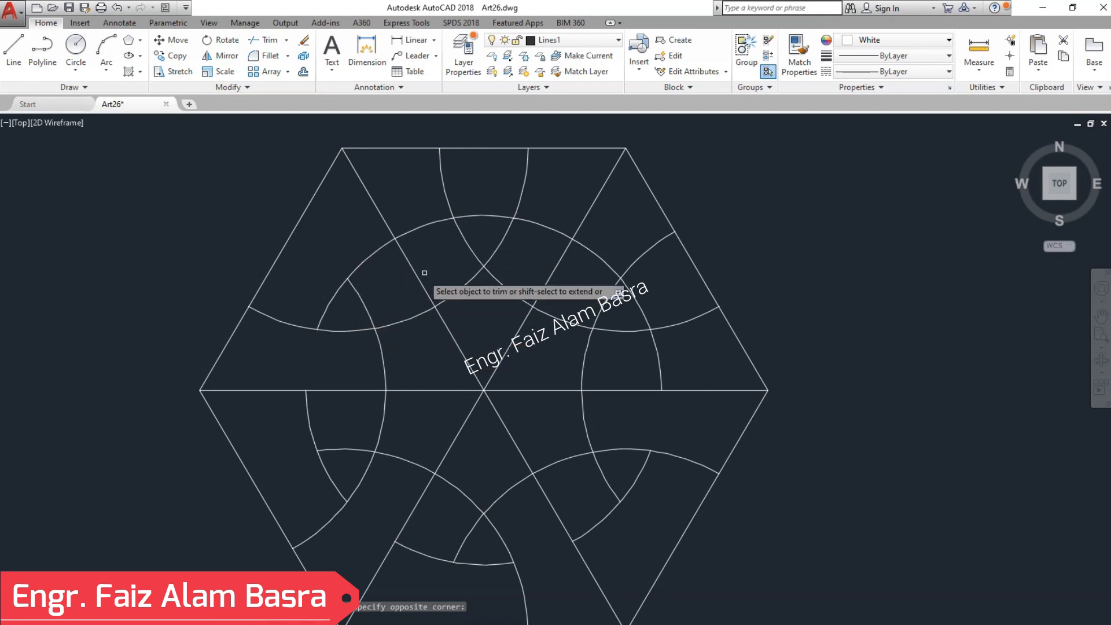
Trim the remaining alternate arc segments in the hexagon's top and upper-right triangles, then end the Trim command
{"action": "key", "text": "Escape"}
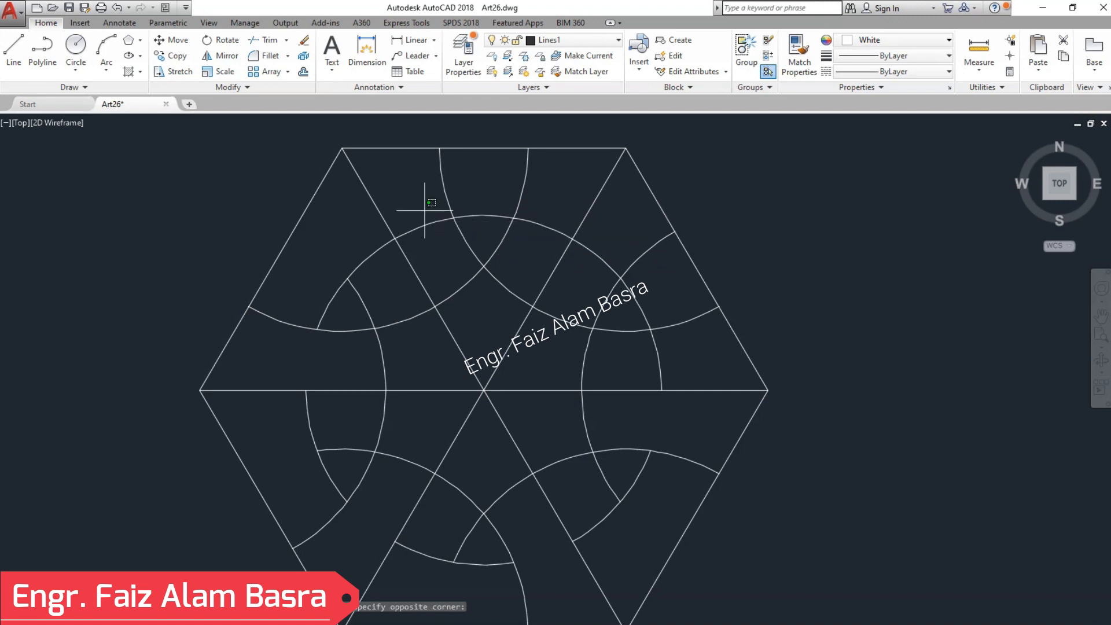
{"action": "left_click", "coordinate": [525, 194]}
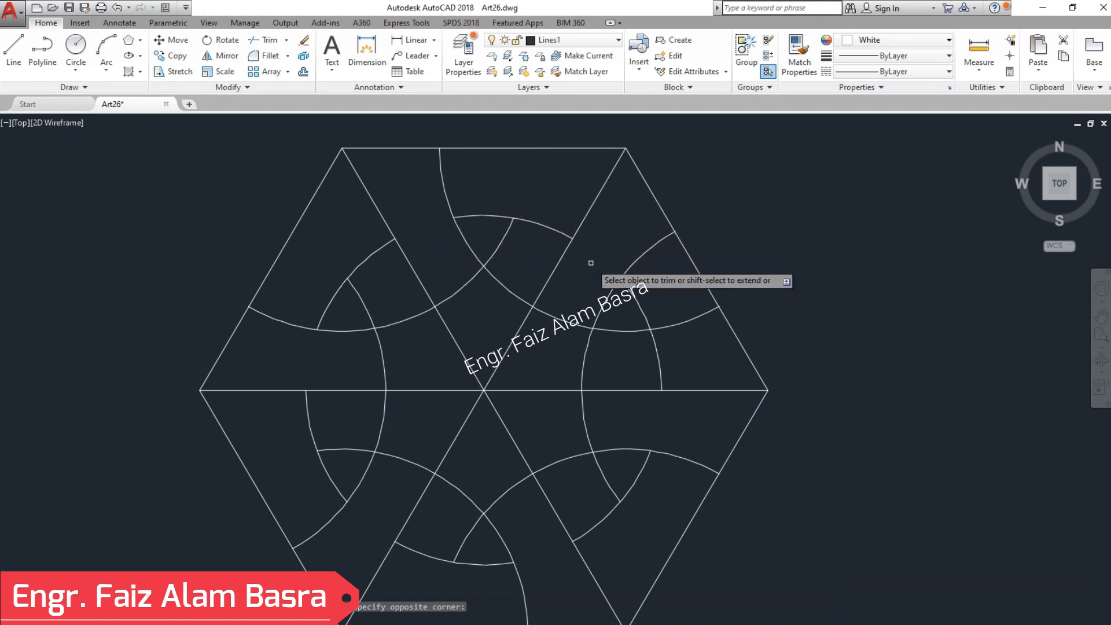
{"action": "left_click", "coordinate": [687, 345]}
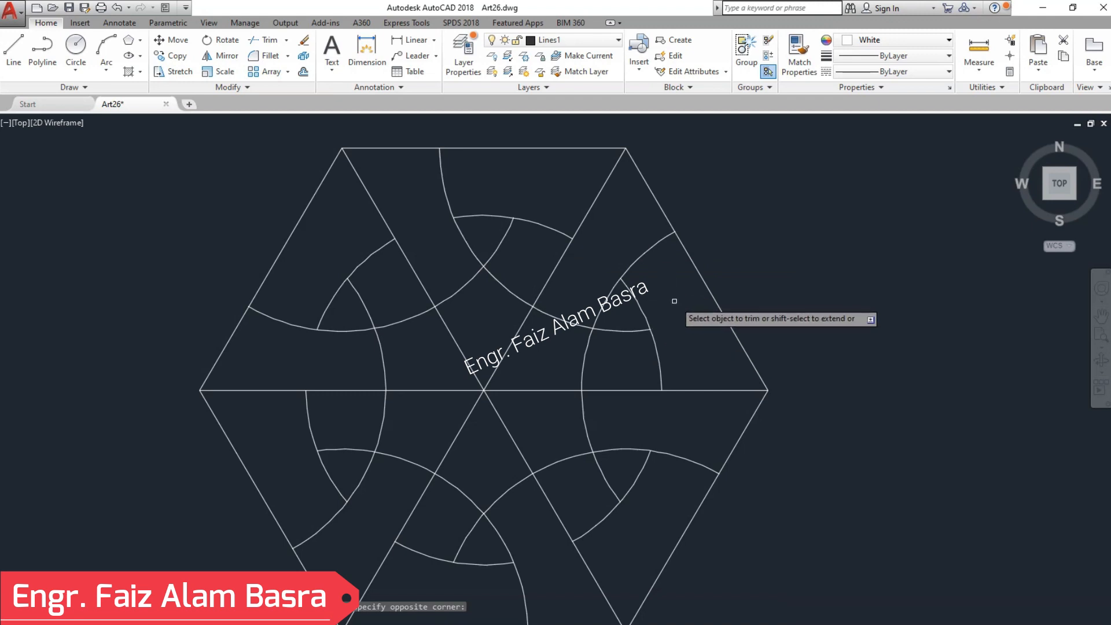
{"action": "right_click", "coordinate": [793, 258]}
{"action": "left_click", "coordinate": [817, 266]}
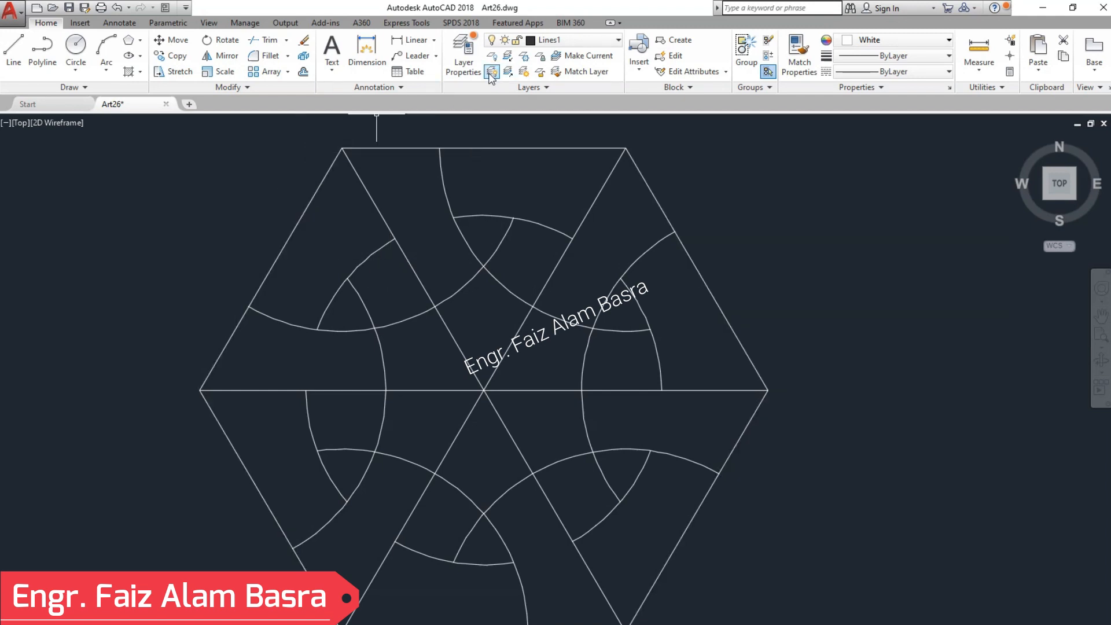
Place an aligned dimension from the hexagon's left corner to the arc end on the upper-left edge, then delete it
{"action": "left_click", "coordinate": [412, 40]}
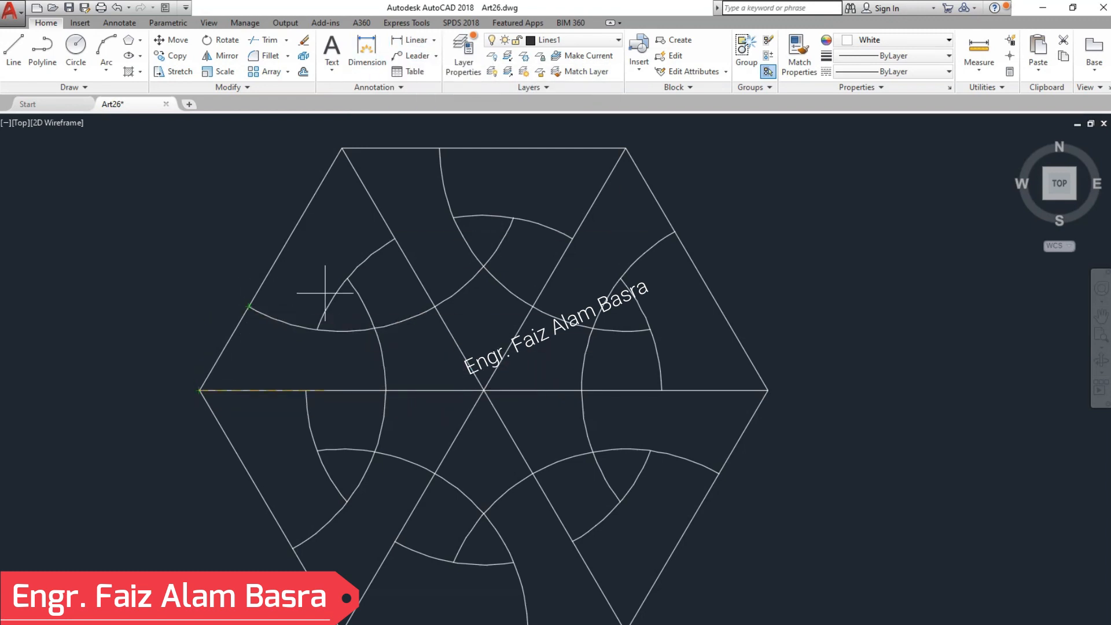
{"action": "left_click", "coordinate": [434, 40]}
{"action": "left_click", "coordinate": [417, 88]}
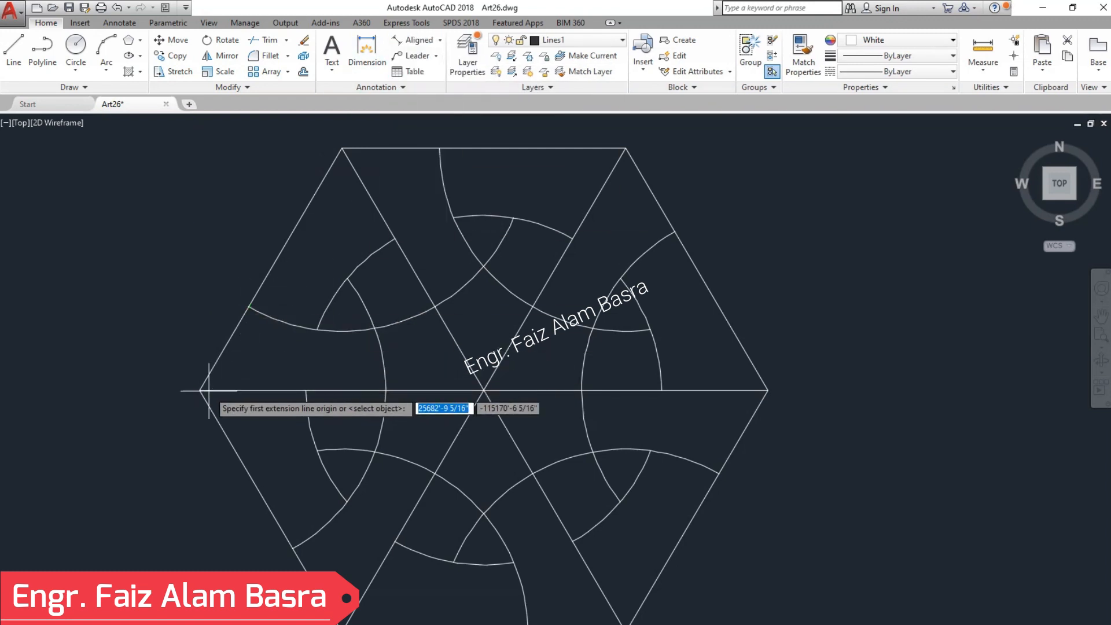
{"action": "left_click", "coordinate": [249, 307]}
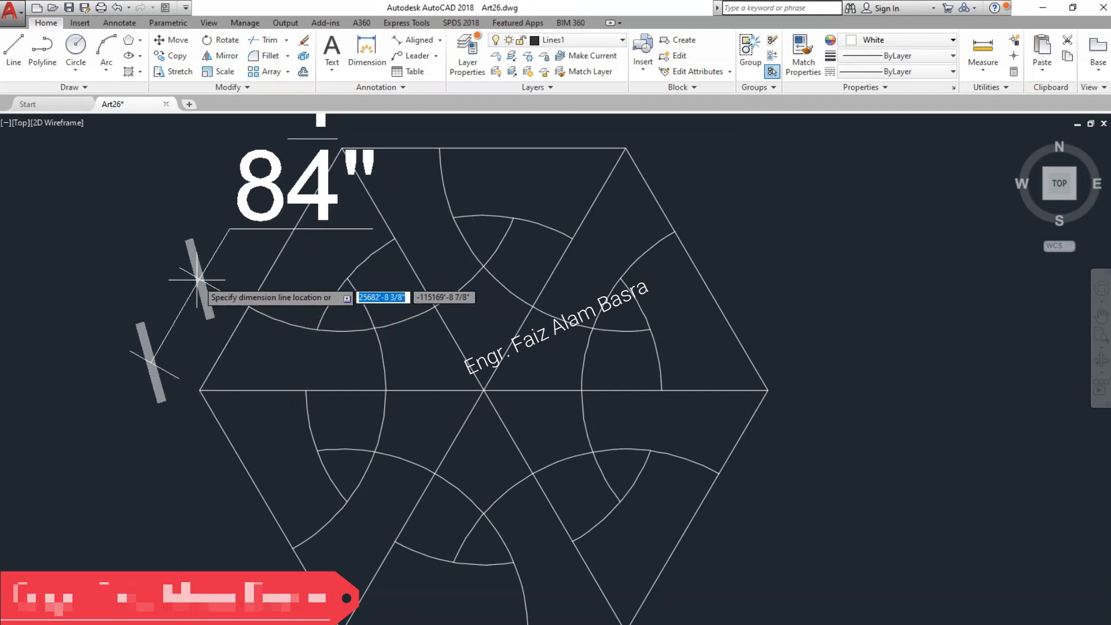
{"action": "middle_click_drag", "start_coordinate": [217, 308], "coordinate": [205, 391]}
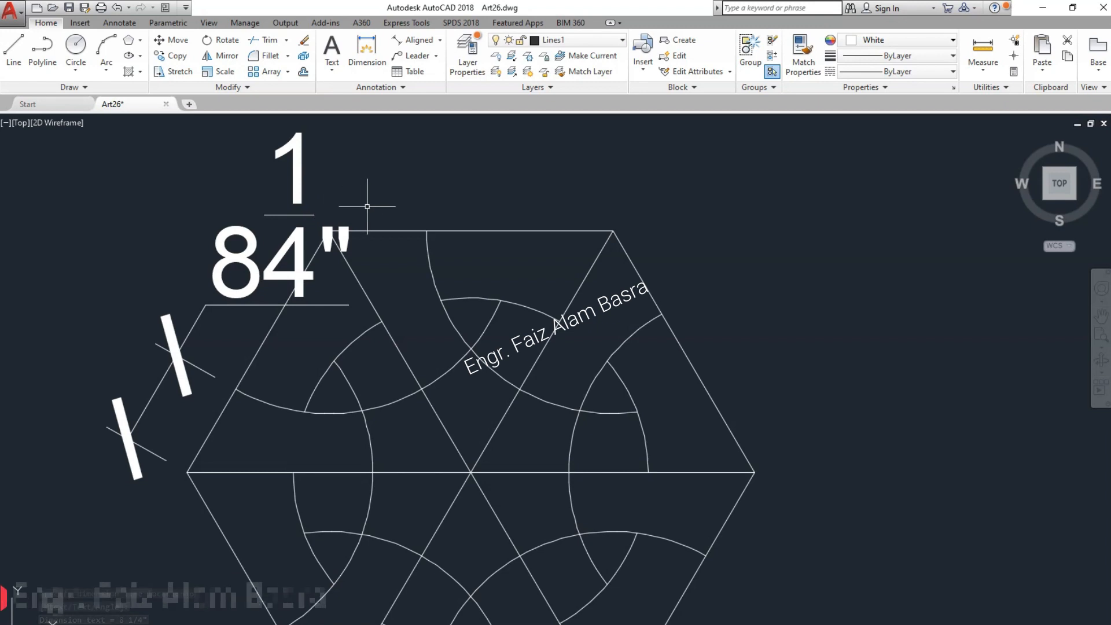
{"action": "left_click", "coordinate": [280, 182]}
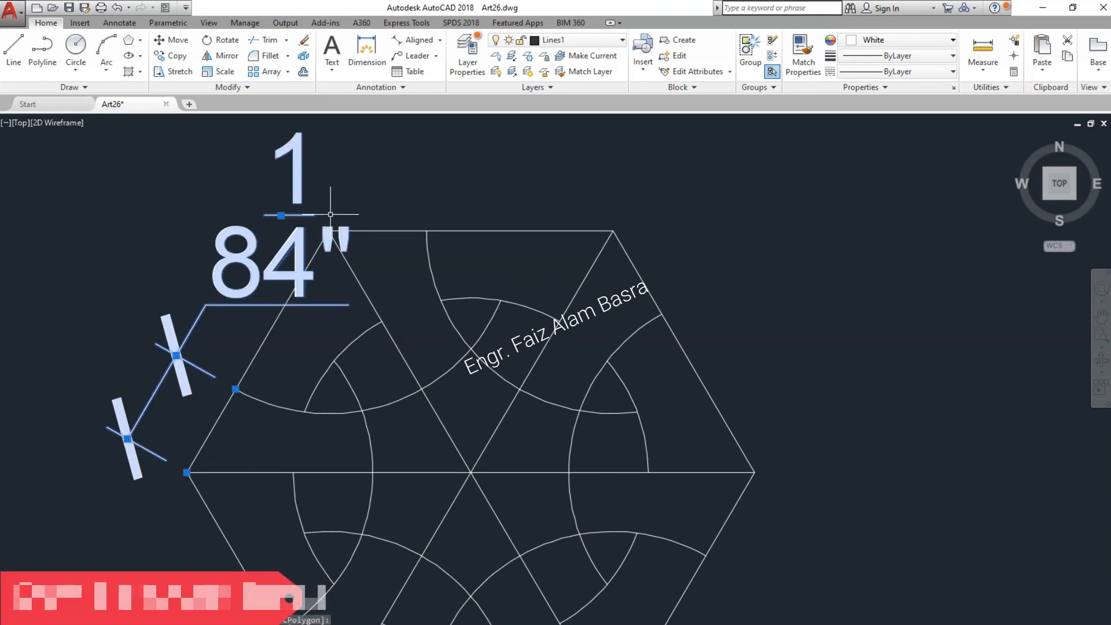
{"action": "key", "text": "Delete"}
Dimension the hexagon's top edge from its upper-left corner to the arc's end, then undo the dimension
{"action": "left_click", "coordinate": [373, 79]}
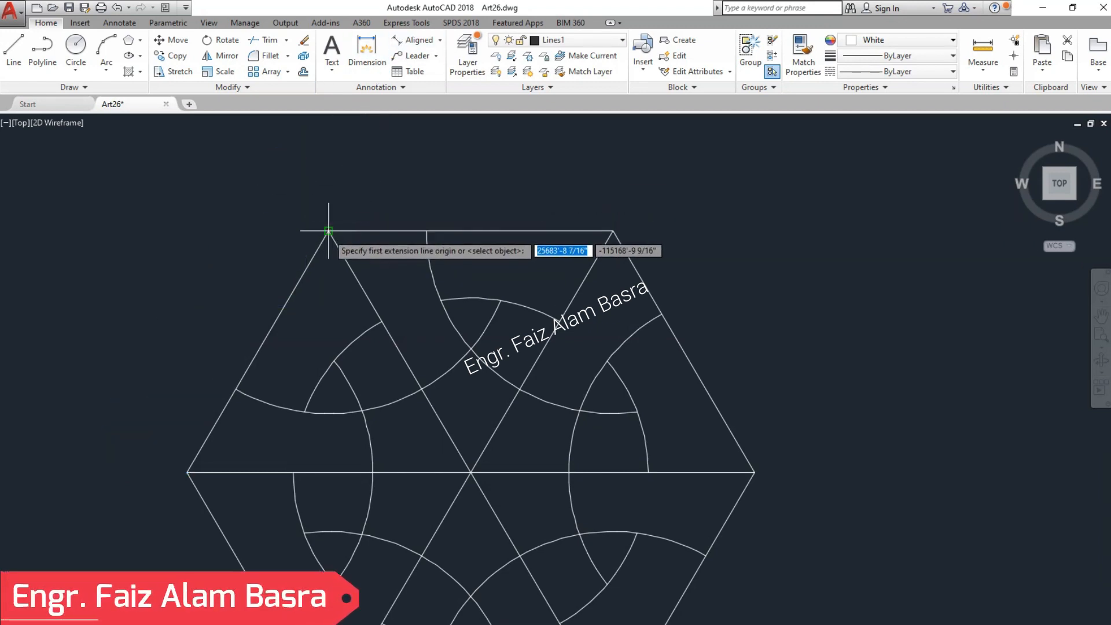
{"action": "left_click", "coordinate": [427, 231]}
{"action": "left_click", "coordinate": [427, 196]}
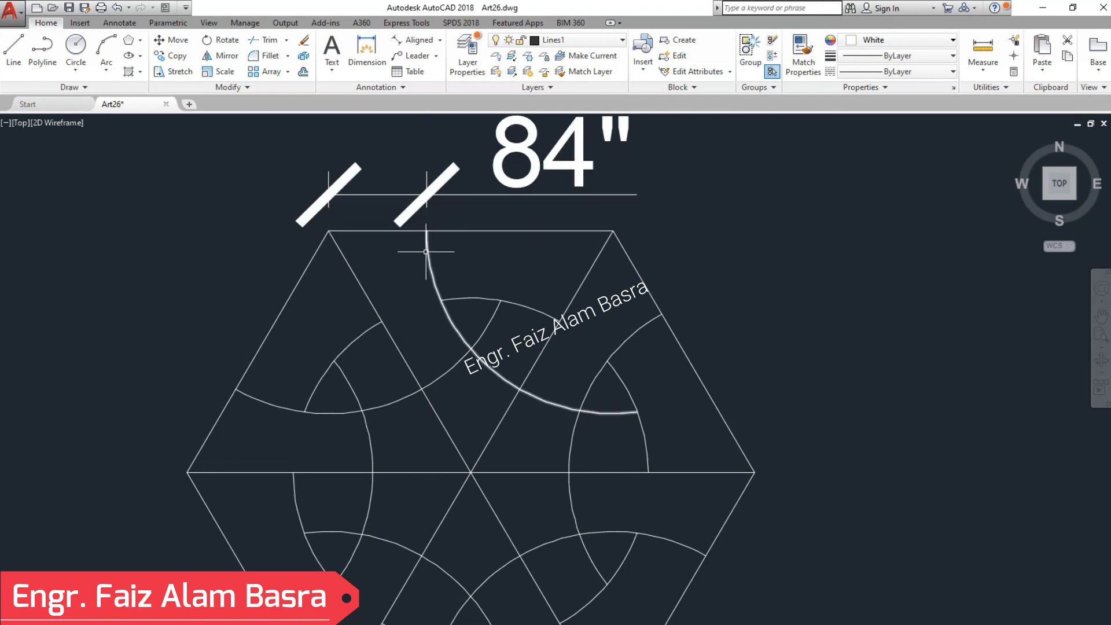
{"action": "scroll", "coordinate": [427, 252], "scroll_direction": "down", "scroll_amount": 2}
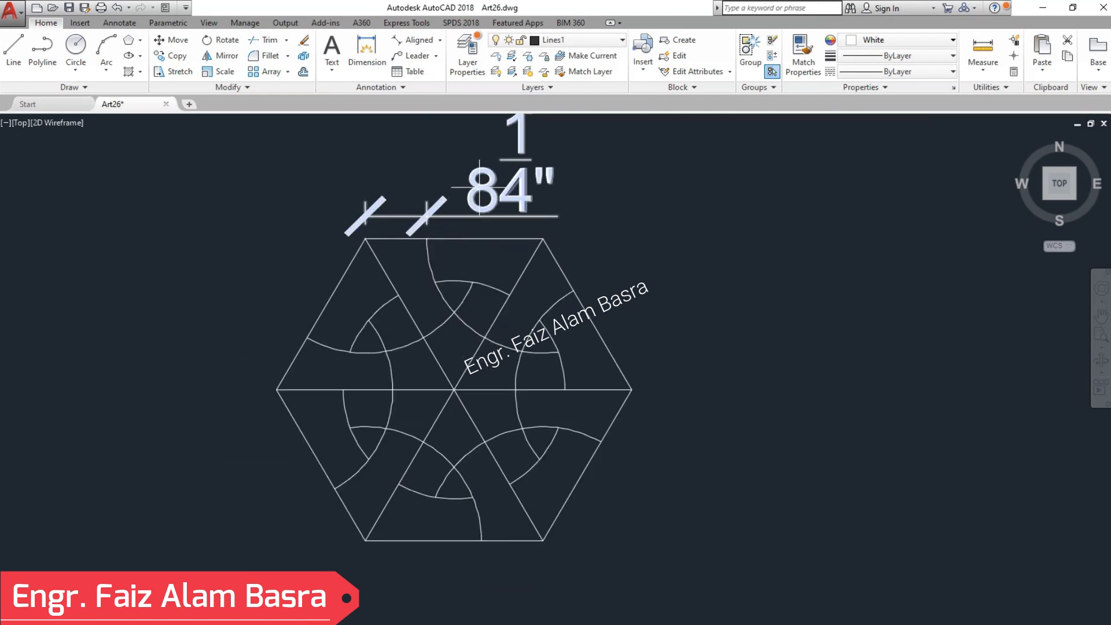
{"action": "key", "text": "ctrl+z"}
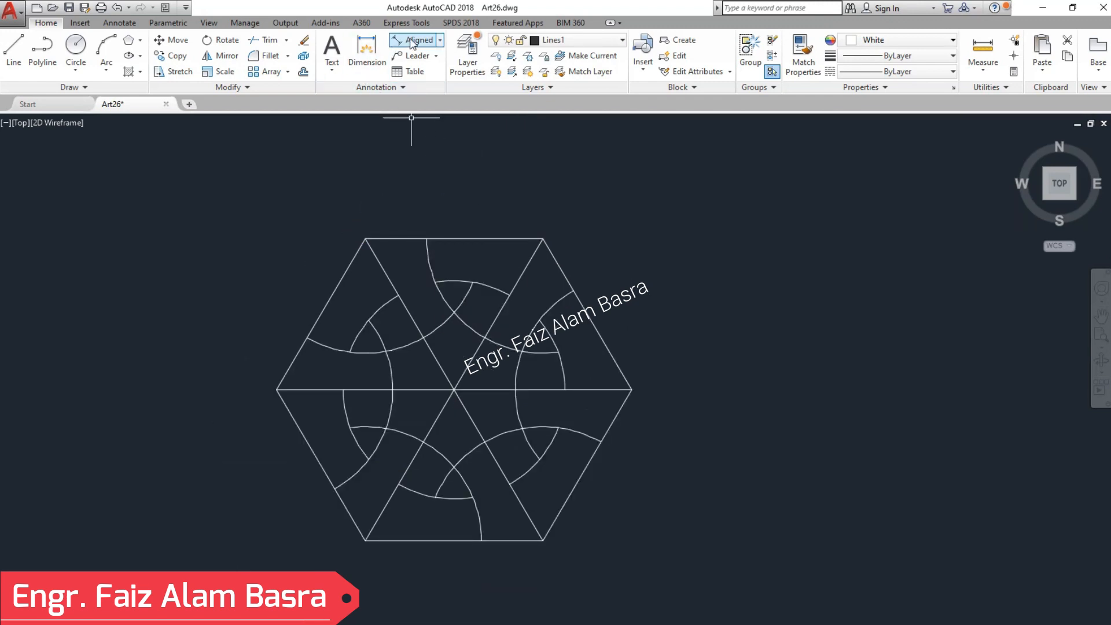
{"action": "left_click", "coordinate": [509, 295]}
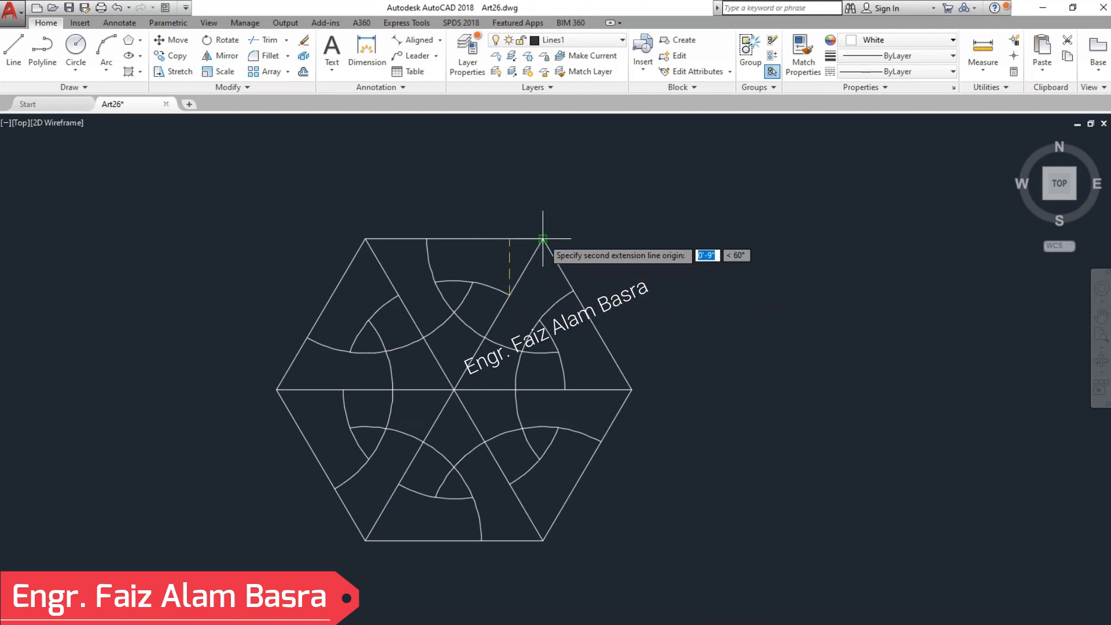
{"action": "left_click", "coordinate": [572, 238]}
{"action": "key", "text": "Escape"}
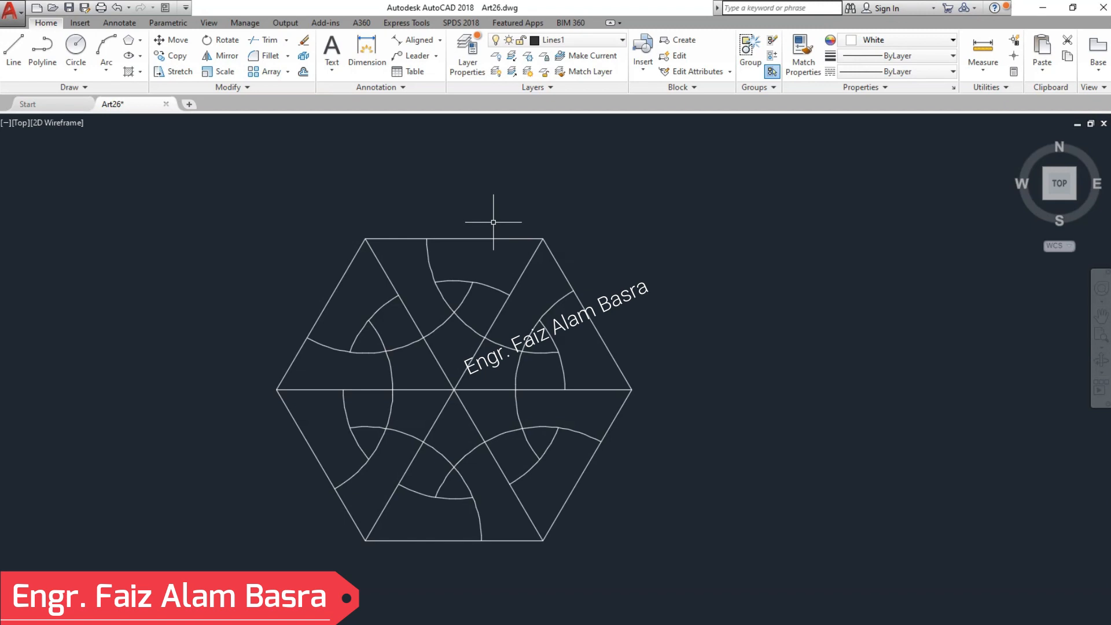
Offset the remaining corner arcs outward in the hexagon's lower triangles, then delete the original inner arcs of the offset pairs
{"action": "scroll", "coordinate": [444, 297], "scroll_direction": "up", "scroll_amount": 2}
{"action": "scroll", "coordinate": [431, 279], "scroll_direction": "down", "scroll_amount": 2}
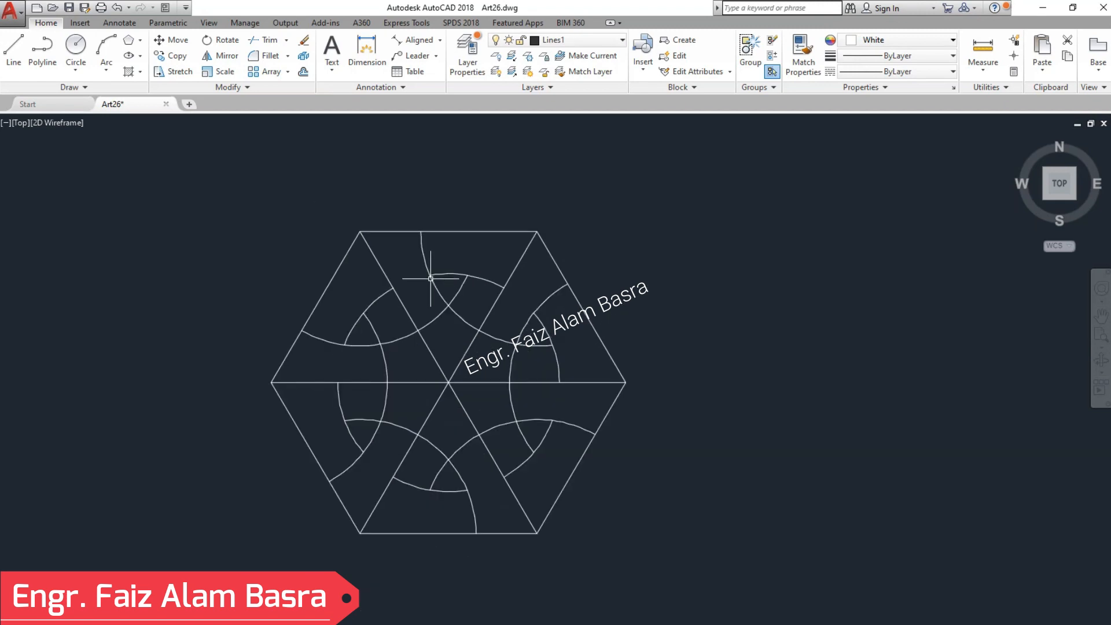
{"action": "scroll", "coordinate": [429, 295], "scroll_direction": "up", "scroll_amount": 2}
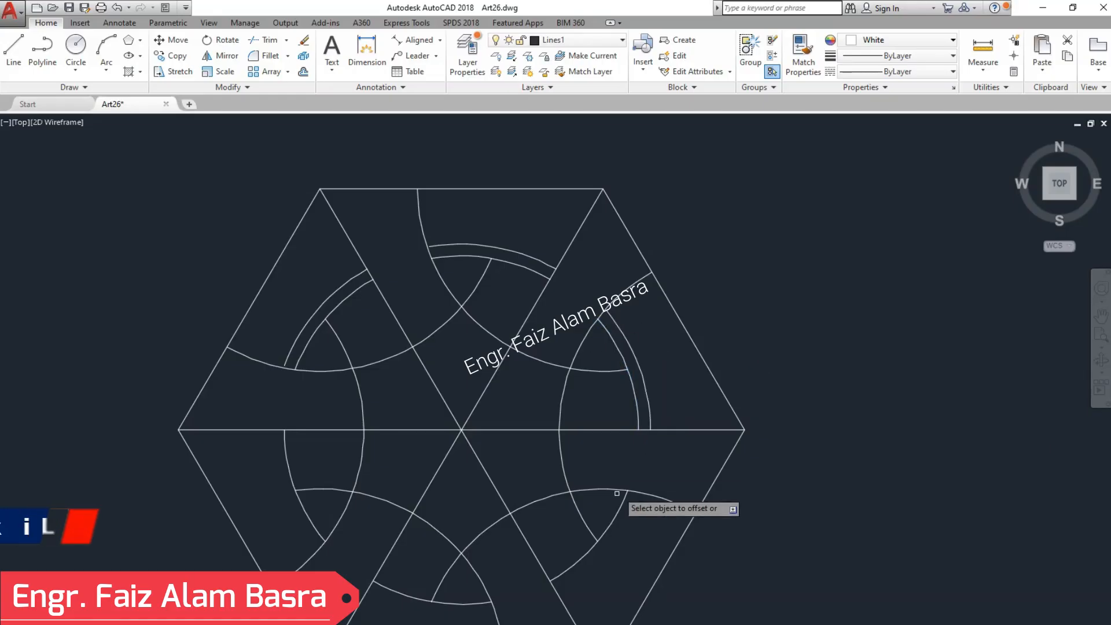
{"action": "left_click", "coordinate": [625, 501]}
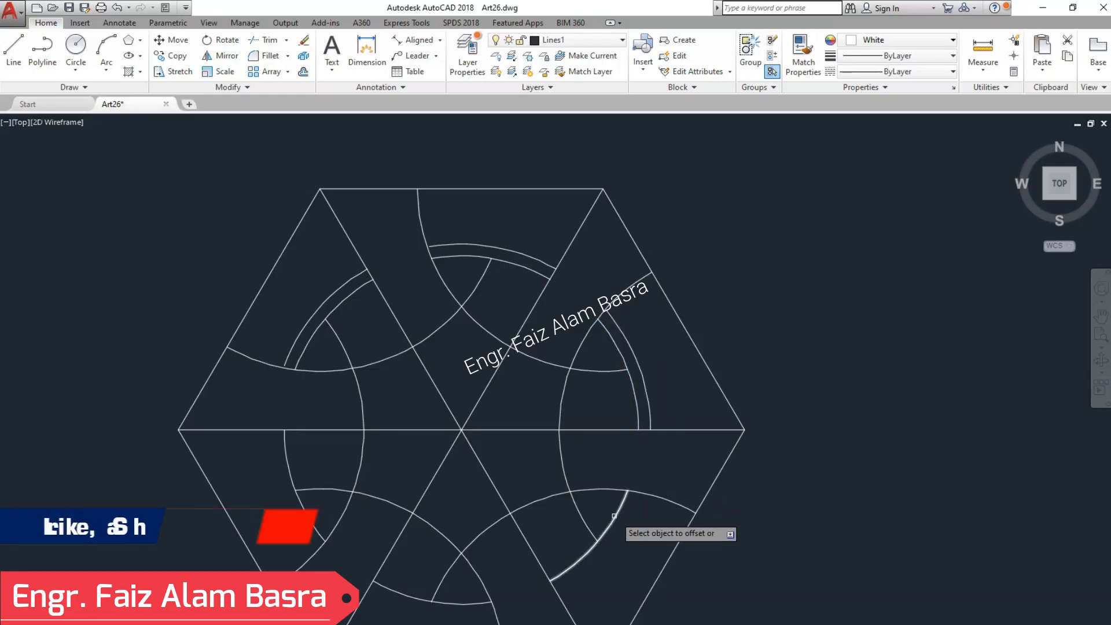
{"action": "left_click", "coordinate": [634, 521]}
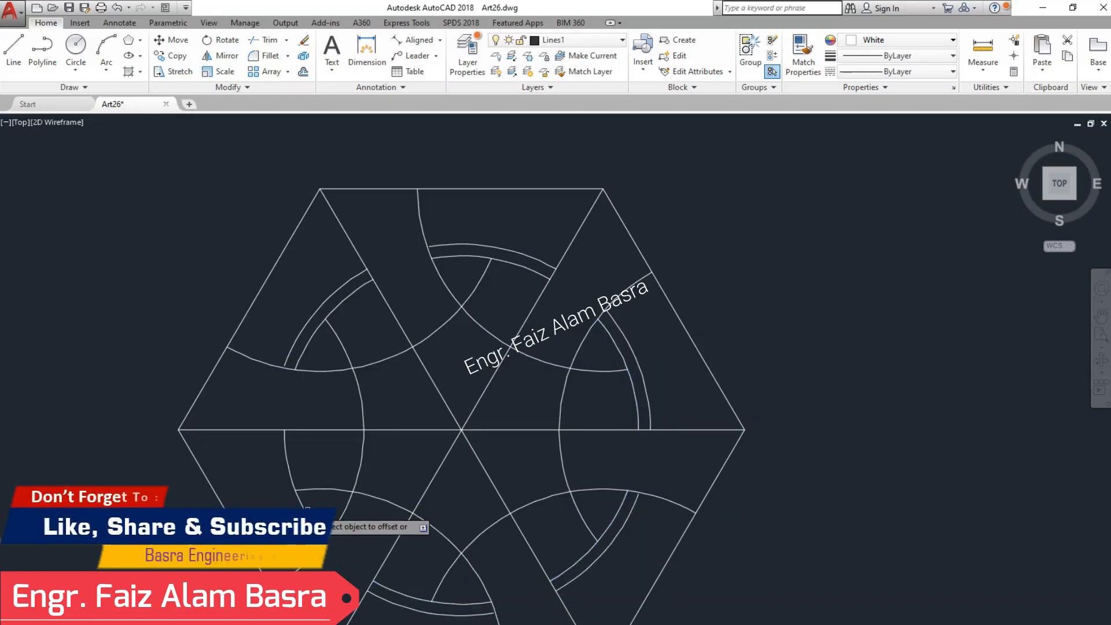
{"action": "right_click", "coordinate": [319, 453]}
{"action": "left_click", "coordinate": [328, 461]}
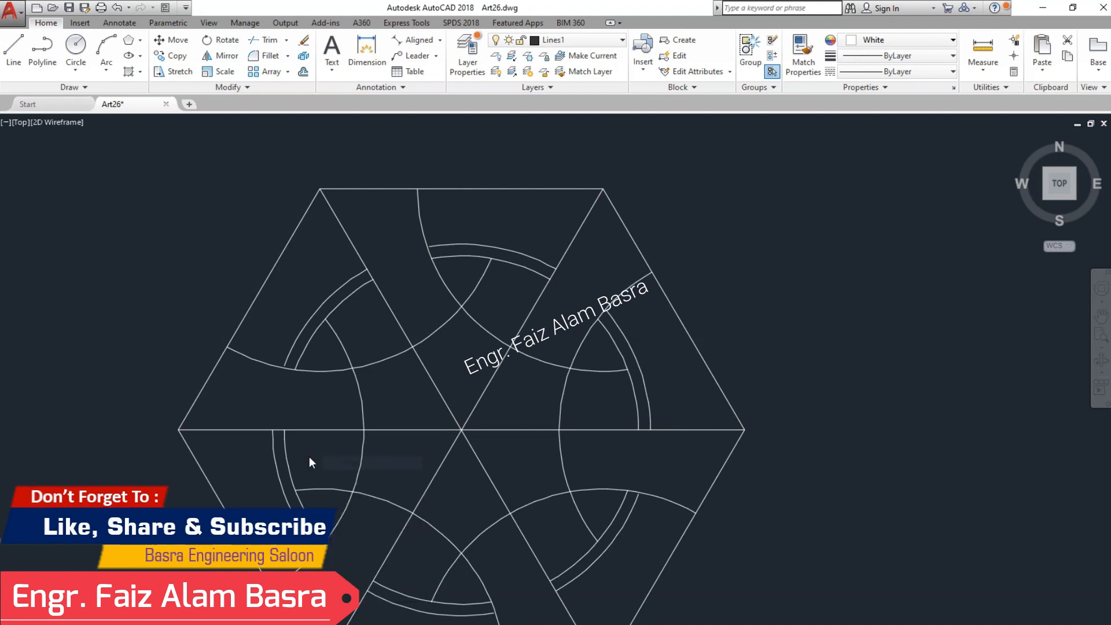
{"action": "left_click", "coordinate": [288, 457]}
{"action": "left_click", "coordinate": [311, 345]}
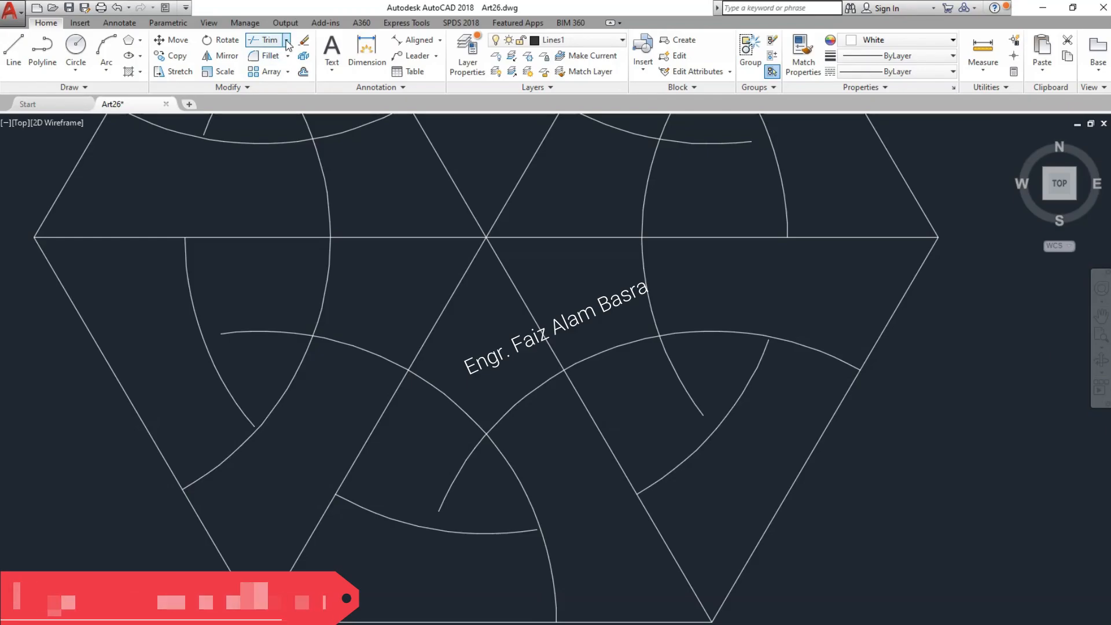
Extend the short arcs in the lower-left, bottom and lower-right triangles to meet the offset arcs
{"action": "left_click", "coordinate": [286, 40]}
{"action": "left_click", "coordinate": [272, 87]}
{"action": "key", "text": "Return"}
{"action": "left_click", "coordinate": [259, 338]}
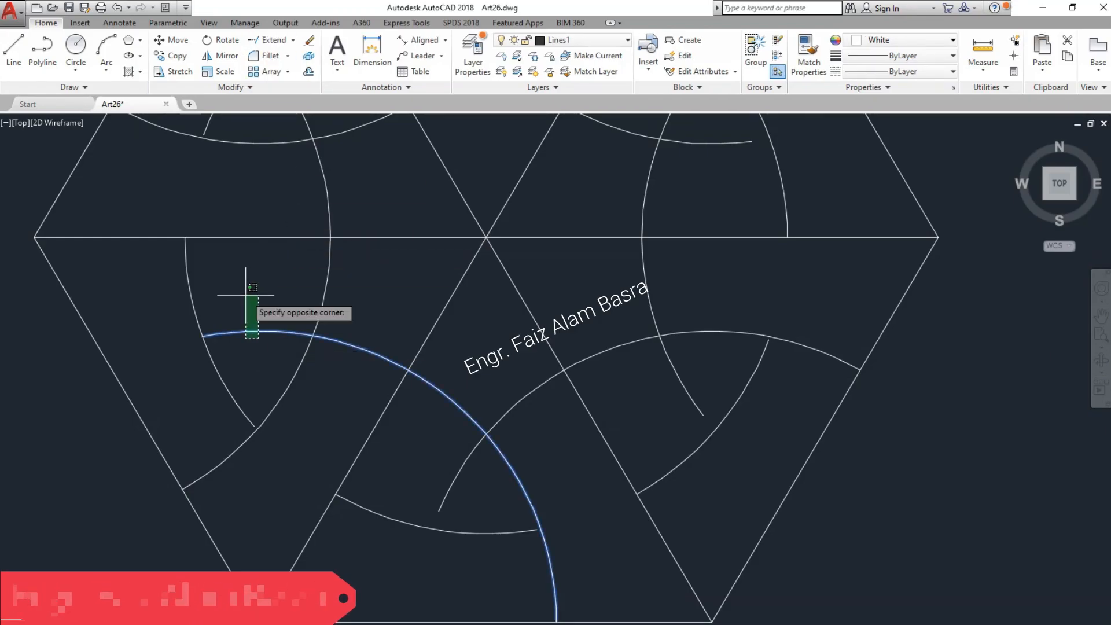
{"action": "left_click", "coordinate": [246, 295]}
{"action": "left_click", "coordinate": [490, 497]}
{"action": "left_click", "coordinate": [435, 474]}
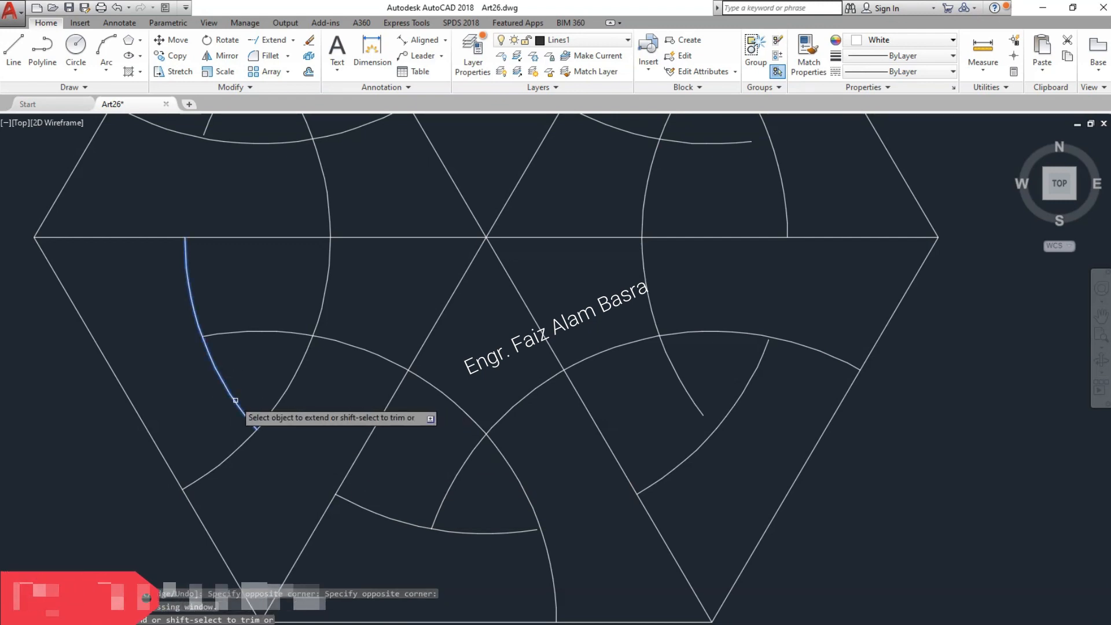
{"action": "left_click", "coordinate": [773, 370]}
{"action": "left_click", "coordinate": [649, 495]}
{"action": "left_click", "coordinate": [678, 490]}
{"action": "left_click", "coordinate": [646, 515]}
Extend the short arcs in the upper-right, top and upper-left triangles to meet the offset arcs, then end the Extend command
{"action": "scroll", "coordinate": [681, 426], "scroll_direction": "down", "scroll_amount": 3}
{"action": "scroll", "coordinate": [723, 362], "scroll_direction": "up", "scroll_amount": 6}
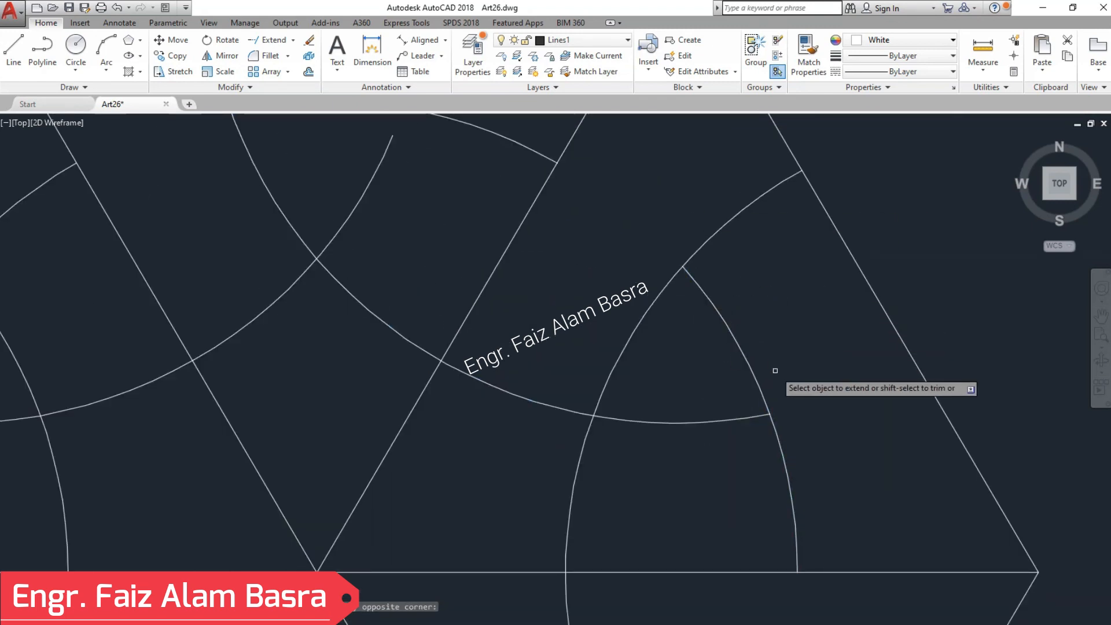
{"action": "scroll", "coordinate": [752, 342], "scroll_direction": "down", "scroll_amount": 1}
{"action": "left_click", "coordinate": [572, 258]}
{"action": "left_click", "coordinate": [335, 346]}
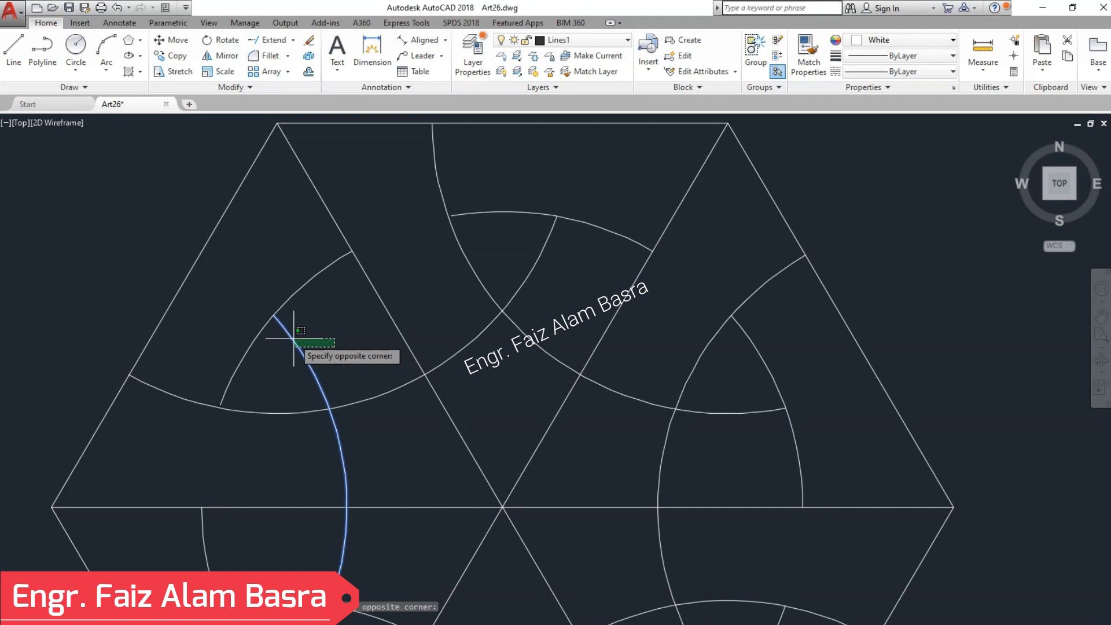
{"action": "left_click", "coordinate": [245, 386]}
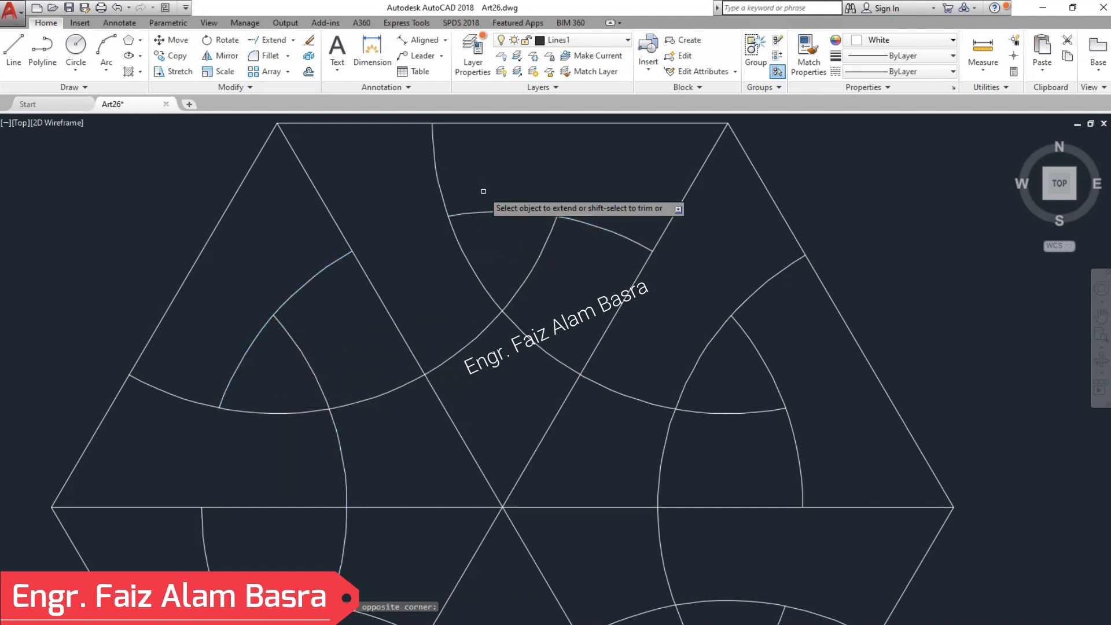
{"action": "scroll", "coordinate": [637, 385], "scroll_direction": "down", "scroll_amount": 3}
{"action": "scroll", "coordinate": [628, 318], "scroll_direction": "up", "scroll_amount": 1}
{"action": "right_click", "coordinate": [626, 364]}
{"action": "left_click", "coordinate": [630, 370]}
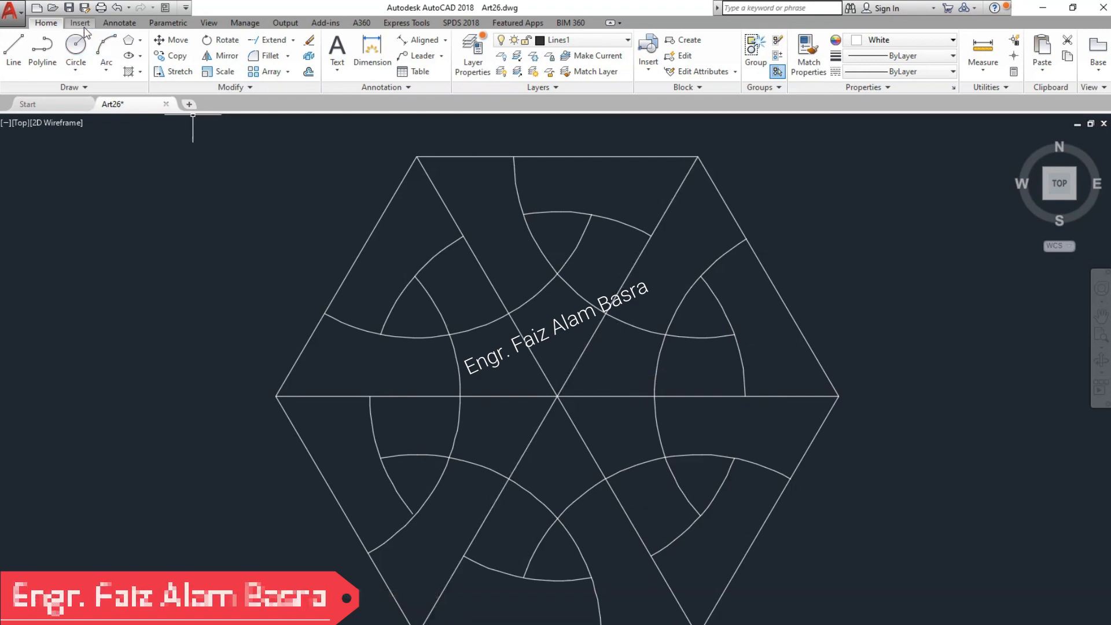
Trim the arc segment nearest the hexagon's centre in each of the six triangles to form a three-armed motif, then end Trim
{"action": "scroll", "coordinate": [414, 272], "scroll_direction": "down", "scroll_amount": 2}
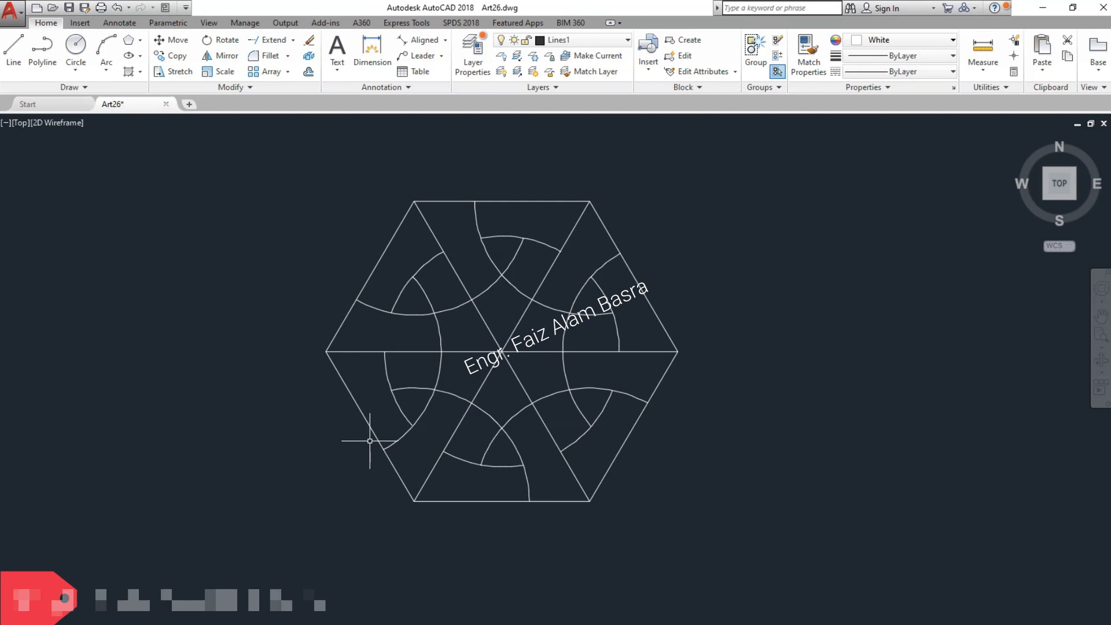
{"action": "scroll", "coordinate": [434, 341], "scroll_direction": "up", "scroll_amount": 2}
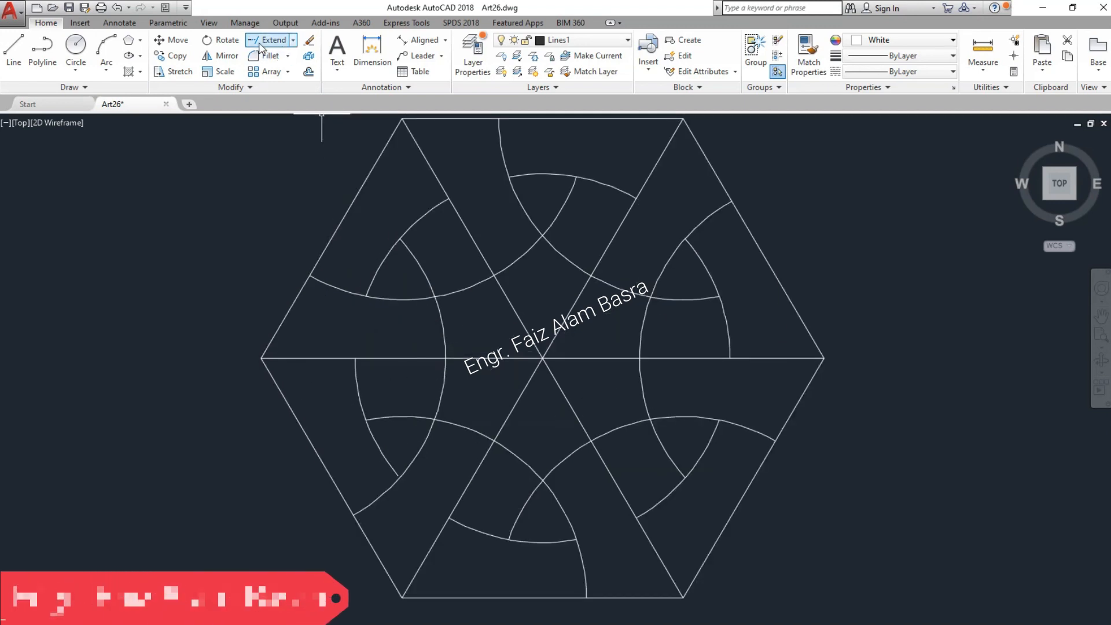
{"action": "left_click", "coordinate": [293, 40]}
{"action": "left_click", "coordinate": [263, 56]}
{"action": "key", "text": "Return"}
{"action": "left_click", "coordinate": [462, 291]}
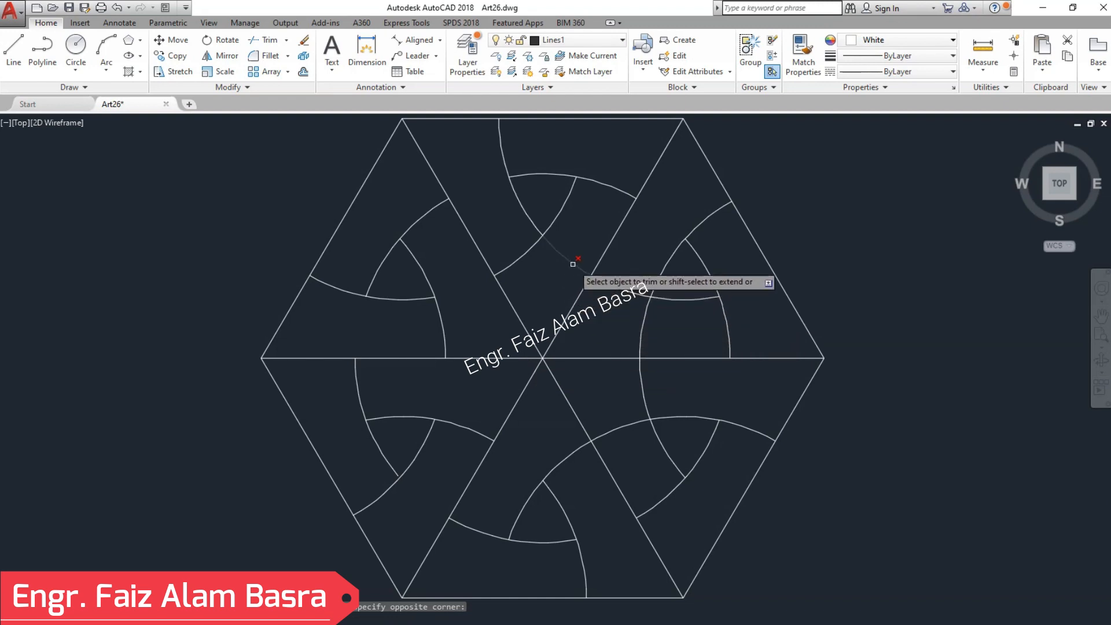
{"action": "left_click", "coordinate": [679, 329]}
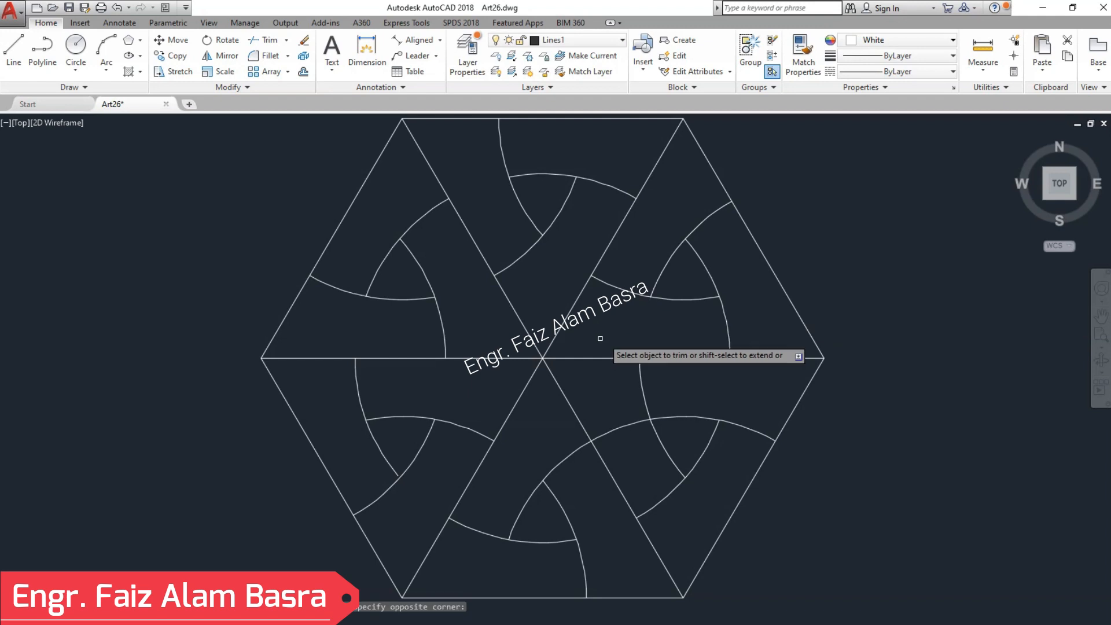
{"action": "scroll", "coordinate": [567, 417], "scroll_direction": "down", "scroll_amount": 2}
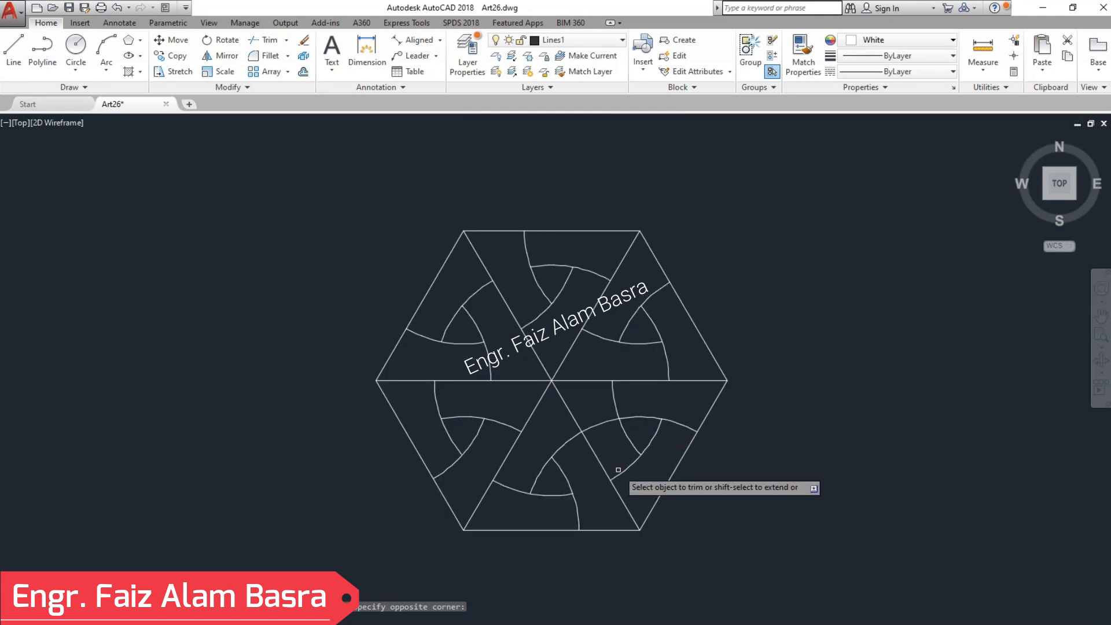
{"action": "scroll", "coordinate": [618, 470], "scroll_direction": "up", "scroll_amount": 2}
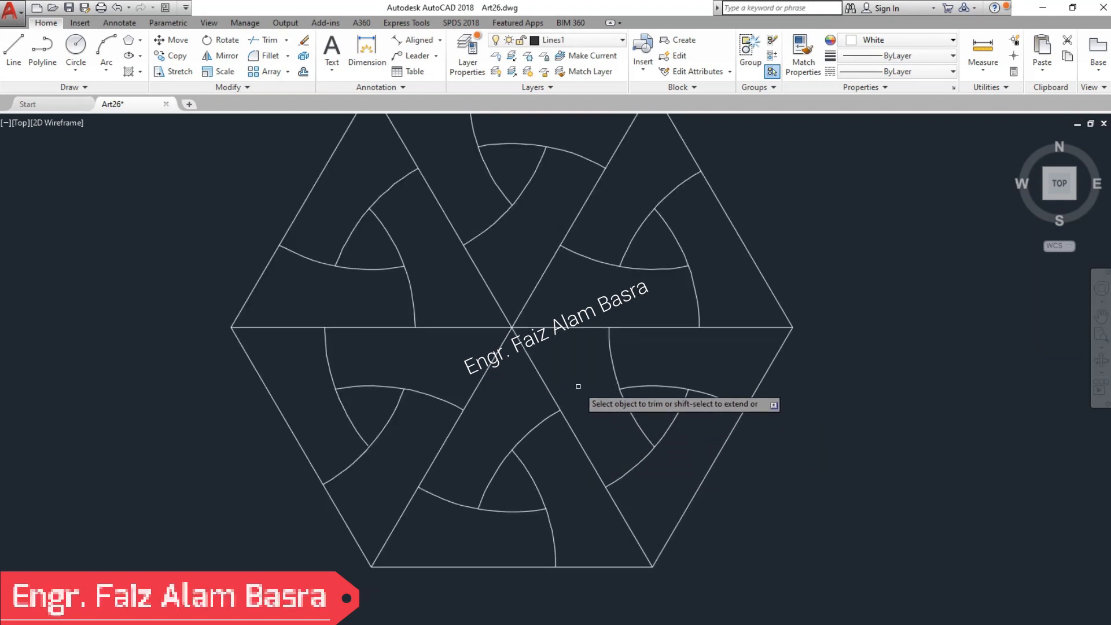
{"action": "scroll", "coordinate": [586, 400], "scroll_direction": "down", "scroll_amount": 2}
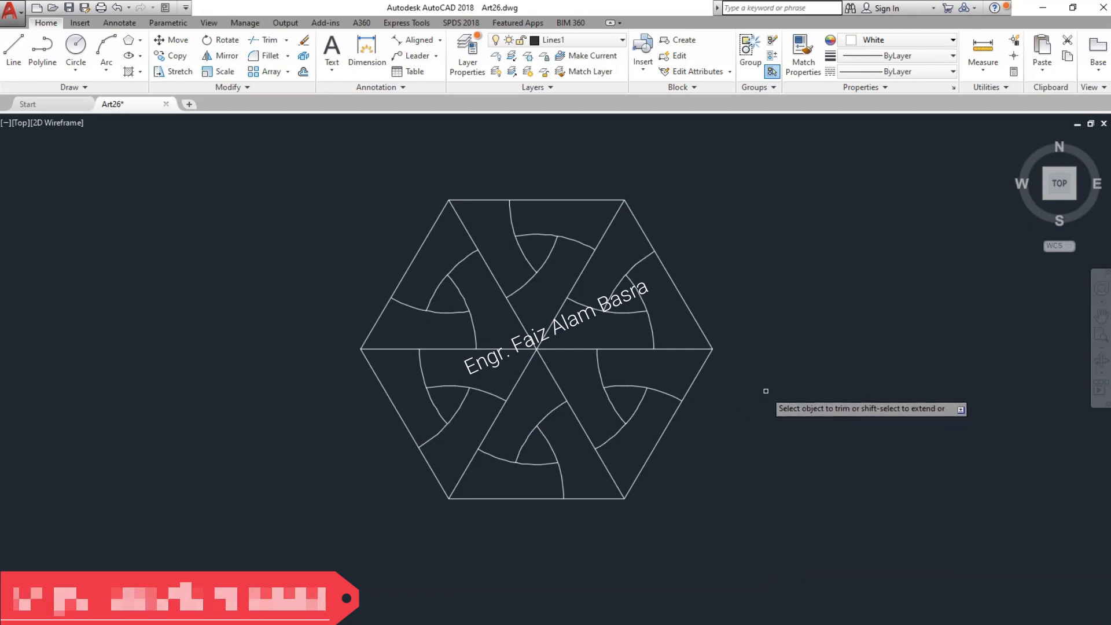
{"action": "scroll", "coordinate": [357, 340], "scroll_direction": "down", "scroll_amount": 2}
{"action": "scroll", "coordinate": [450, 371], "scroll_direction": "up", "scroll_amount": 3}
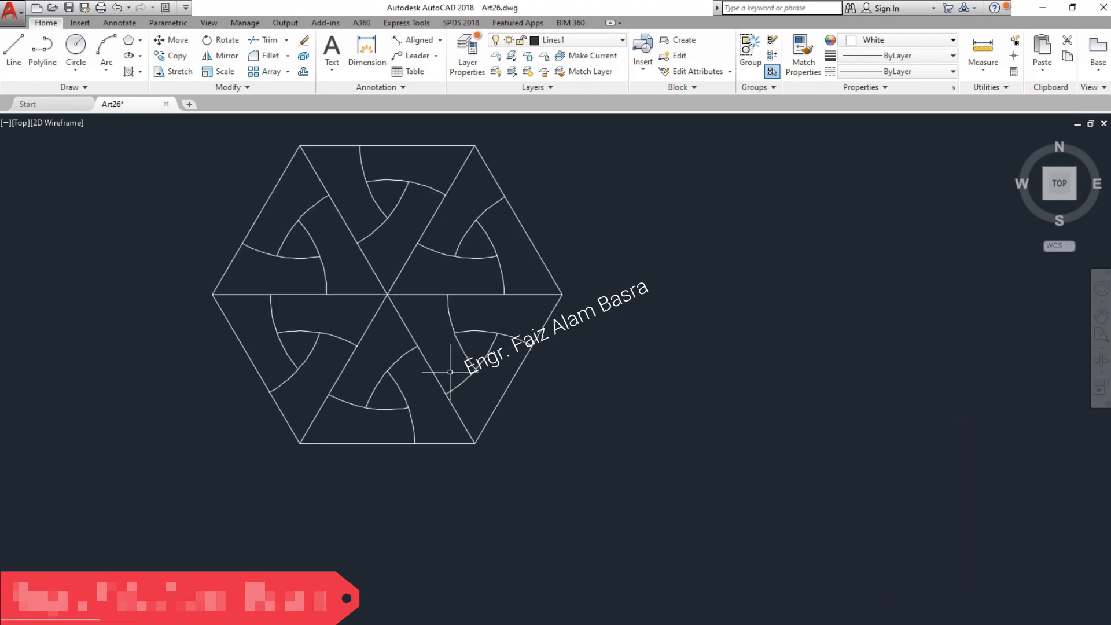
Save the drawing
{"action": "left_click", "coordinate": [68, 7]}
{"action": "scroll", "coordinate": [243, 168], "scroll_direction": "up", "scroll_amount": 2}
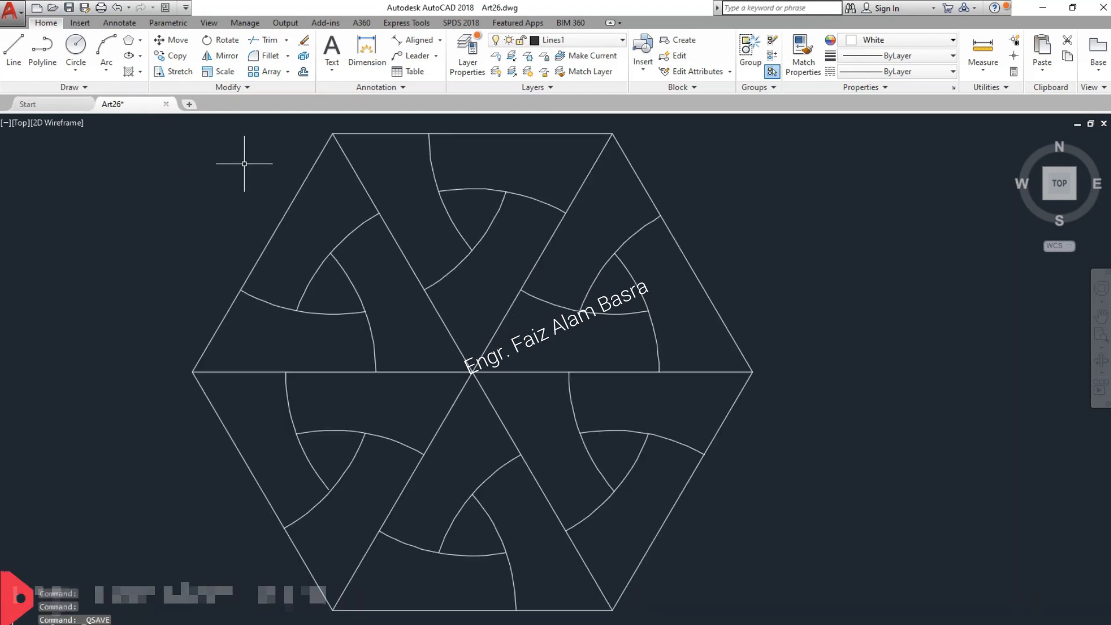
{"action": "scroll", "coordinate": [266, 187], "scroll_direction": "down", "scroll_amount": 2}
{"action": "scroll", "coordinate": [313, 186], "scroll_direction": "up", "scroll_amount": 2}
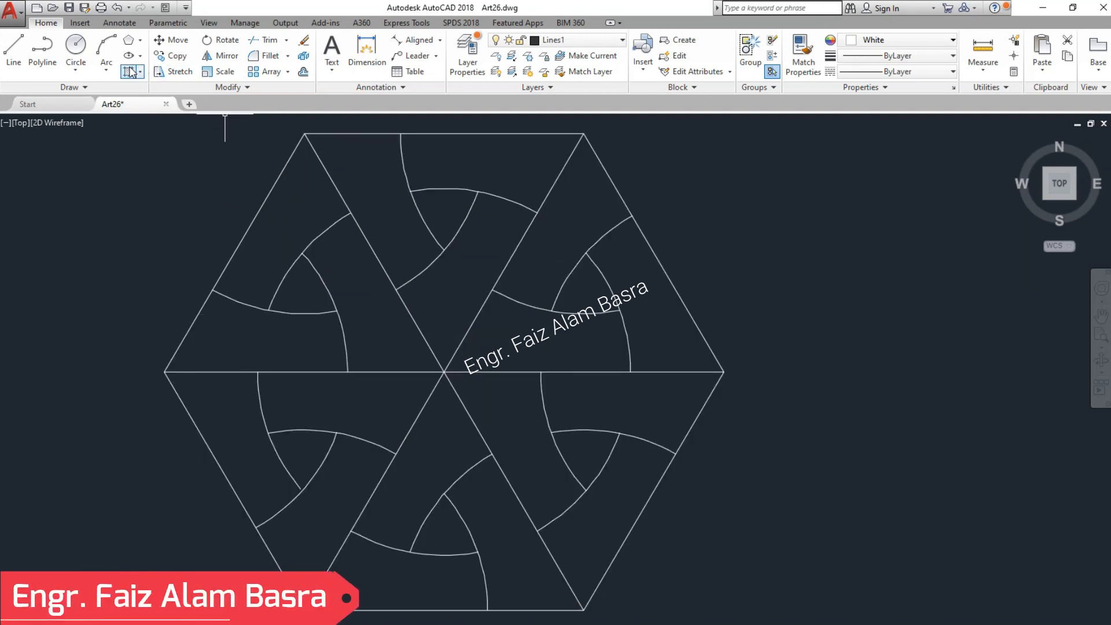
{"action": "left_click", "coordinate": [347, 197]}
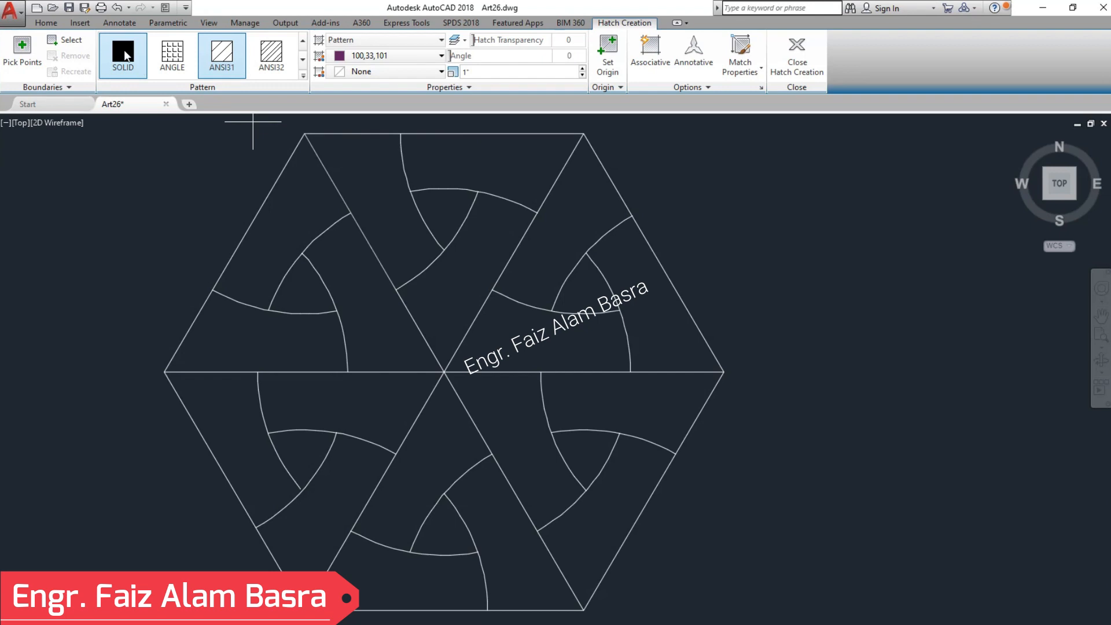
{"action": "key", "text": "Escape"}
{"action": "scroll", "coordinate": [277, 261], "scroll_direction": "down", "scroll_amount": 6}
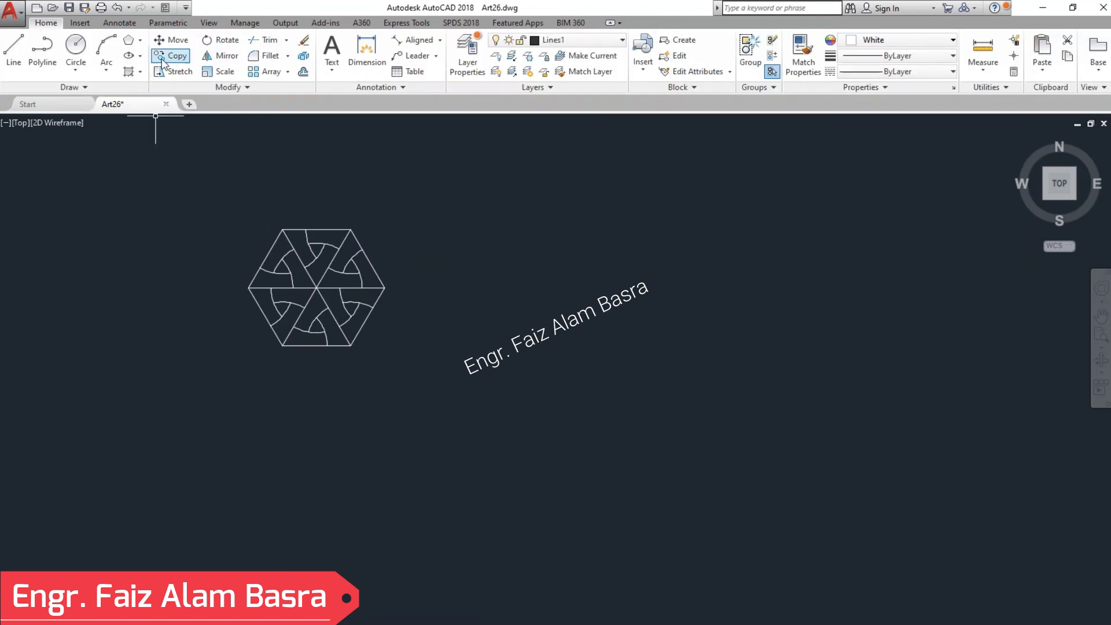
Copy the complete hexagon pattern horizontally, placing the duplicate clear of the original on its right side
{"action": "left_click", "coordinate": [453, 393]}
{"action": "left_click", "coordinate": [227, 177]}
{"action": "key", "text": "Return"}
{"action": "left_click", "coordinate": [297, 407]}
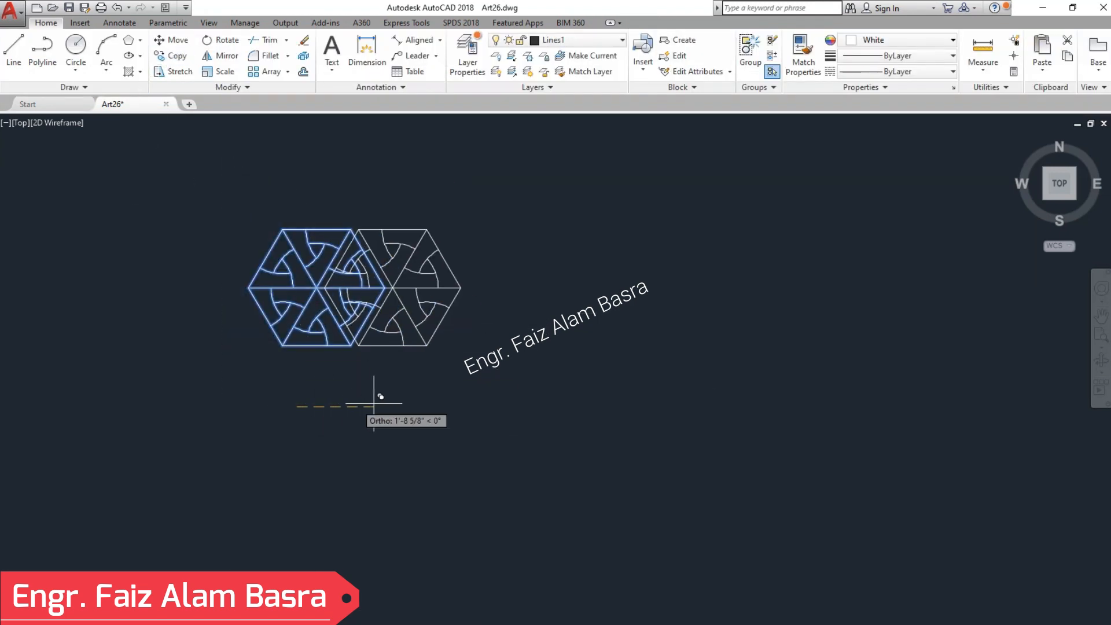
{"action": "left_click", "coordinate": [602, 393]}
{"action": "key", "text": "Escape"}
{"action": "scroll", "coordinate": [675, 272], "scroll_direction": "up", "scroll_amount": 5}
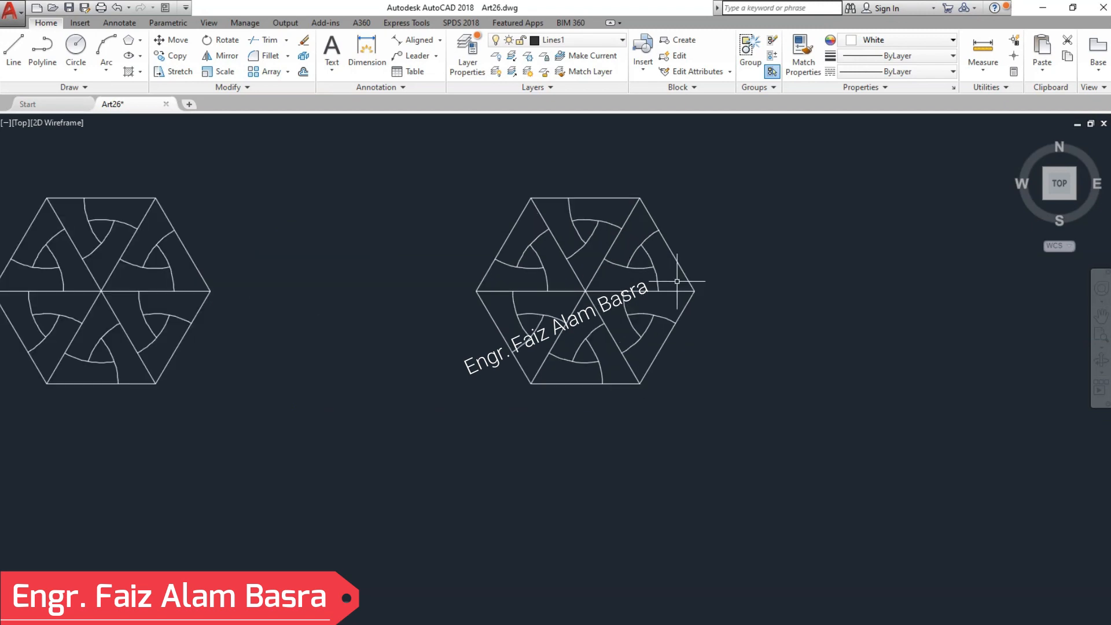
{"action": "scroll", "coordinate": [674, 270], "scroll_direction": "down", "scroll_amount": 4}
{"action": "scroll", "coordinate": [603, 271], "scroll_direction": "up", "scroll_amount": 4}
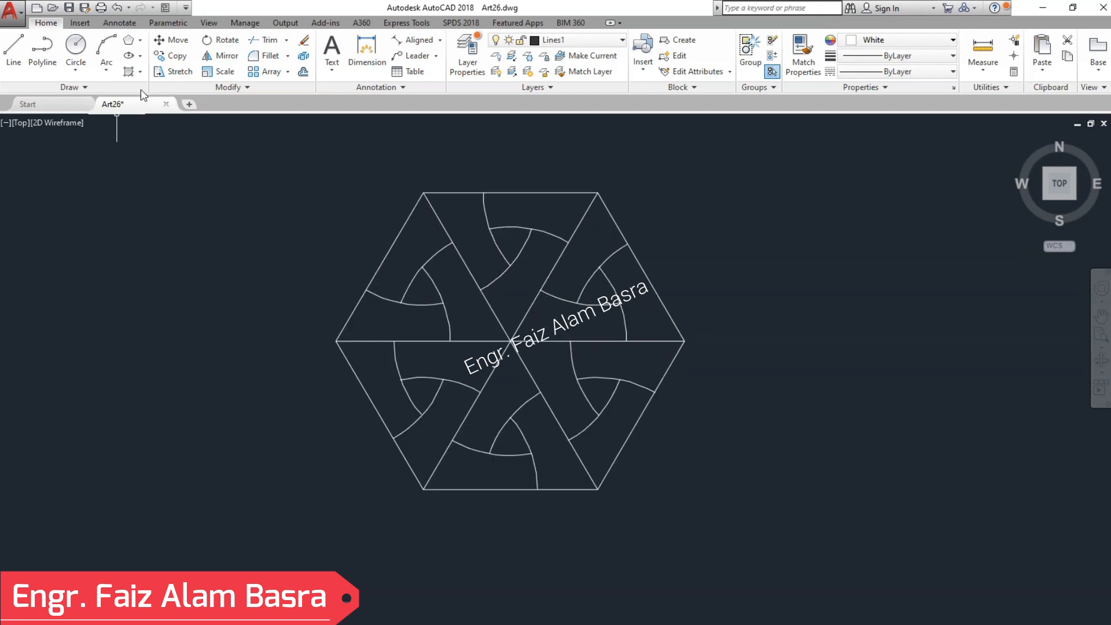
Fill the spoke-side vertex arms of the top, upper-left and lower-left triangles with solid hatch in colour 100,33,101
{"action": "left_click", "coordinate": [131, 72]}
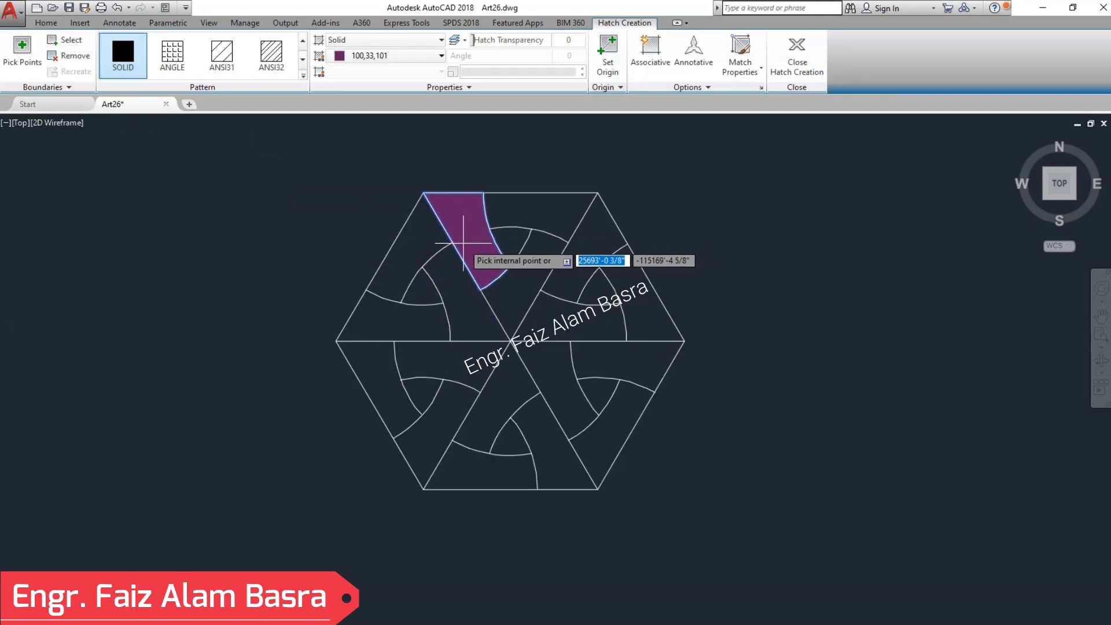
{"action": "left_click", "coordinate": [459, 242]}
{"action": "key", "text": "Return"}
{"action": "key", "text": "Return"}
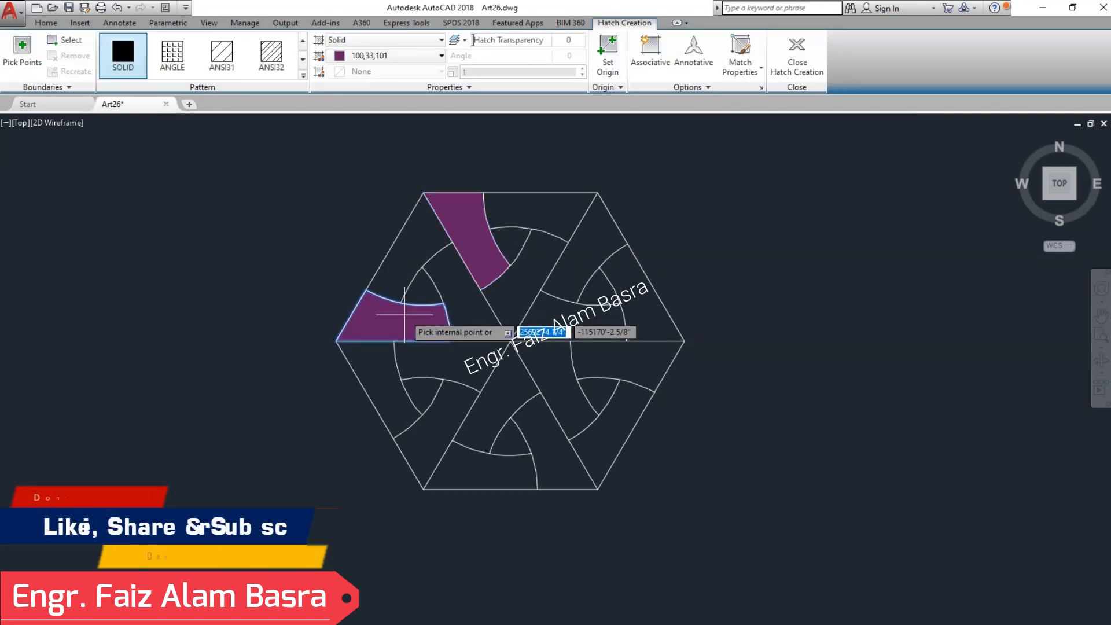
{"action": "left_click", "coordinate": [405, 315]}
{"action": "key", "text": "Return"}
{"action": "key", "text": "Return"}
{"action": "left_click", "coordinate": [461, 428]}
{"action": "key", "text": "Return"}
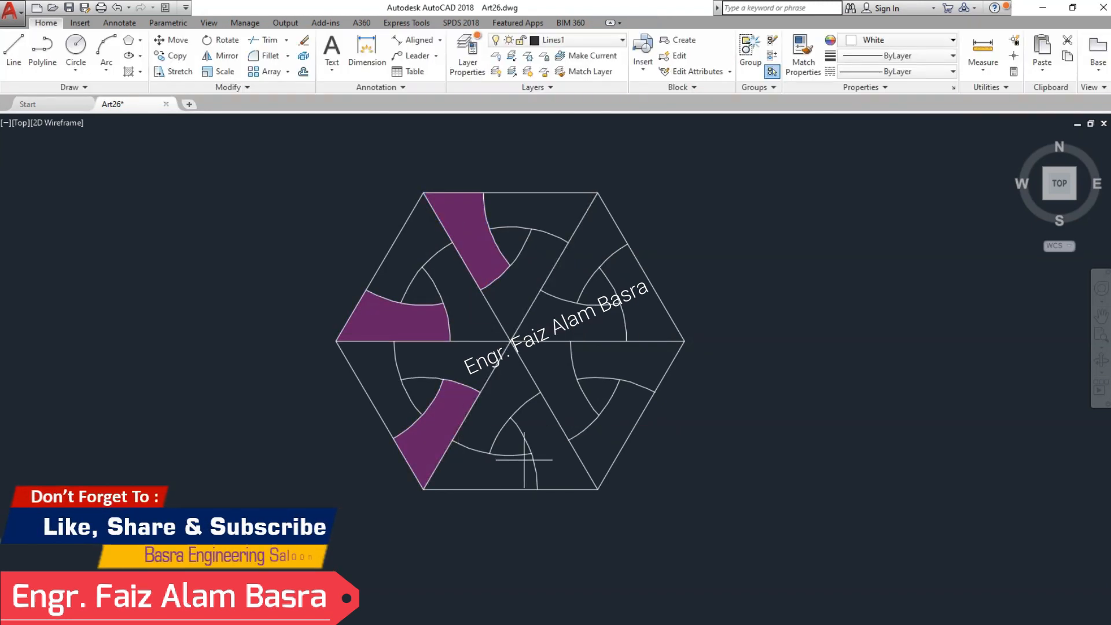
Fill the spoke-side vertex arms of the bottom, lower-right and upper-right triangles with the same purple solid hatch
{"action": "key", "text": "Return"}
{"action": "left_click", "coordinate": [553, 448]}
{"action": "key", "text": "Return"}
{"action": "key", "text": "Return"}
{"action": "left_click", "coordinate": [608, 364]}
{"action": "key", "text": "Return"}
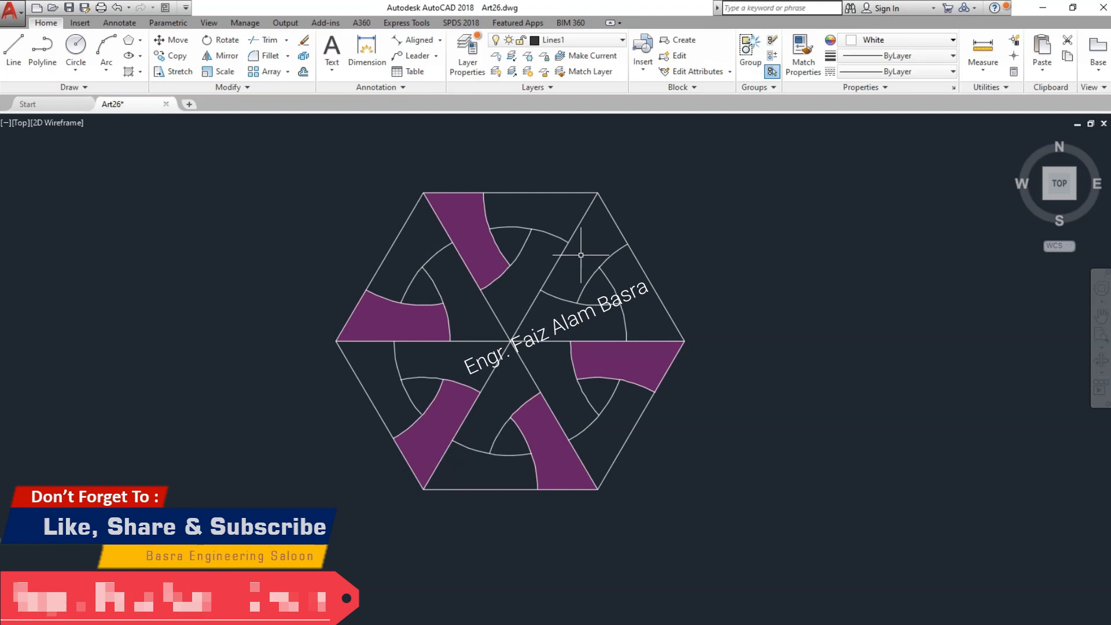
{"action": "key", "text": "Return"}
{"action": "left_click", "coordinate": [581, 254]}
{"action": "key", "text": "Return"}
Fill the arms along the hexagon's outer edge in the top, upper-left, lower-left and bottom triangles with purple solid hatch
{"action": "key", "text": "Return"}
{"action": "left_click", "coordinate": [546, 216]}
{"action": "key", "text": "Return"}
{"action": "key", "text": "Return"}
{"action": "left_click", "coordinate": [424, 250]}
{"action": "key", "text": "Return"}
{"action": "key", "text": "Return"}
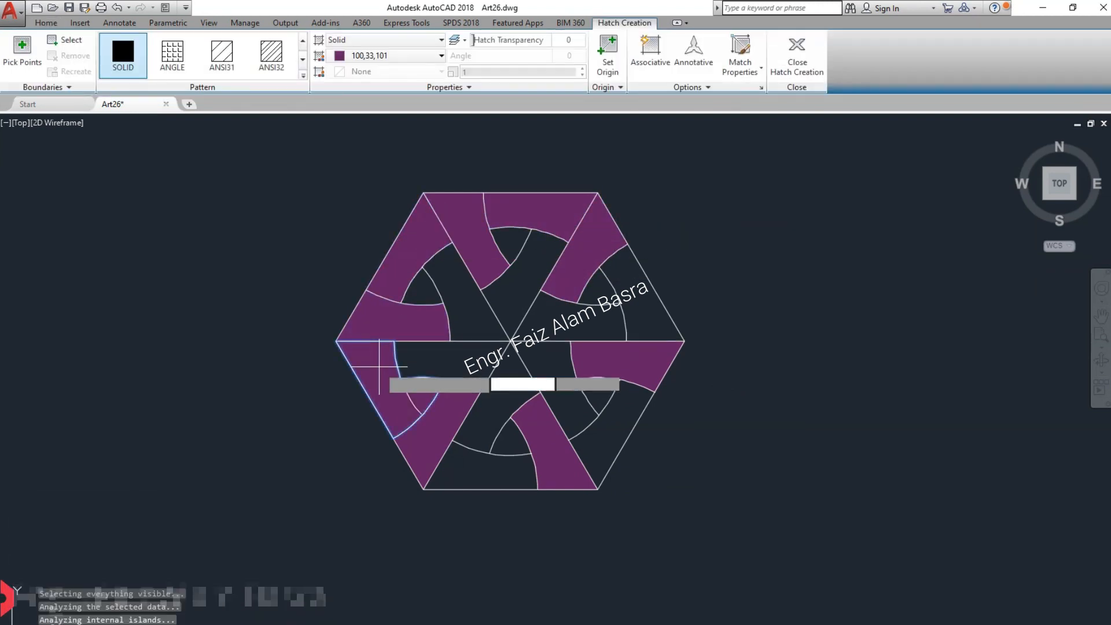
{"action": "key", "text": "Return"}
{"action": "key", "text": "Return"}
{"action": "left_click", "coordinate": [492, 471]}
{"action": "key", "text": "Return"}
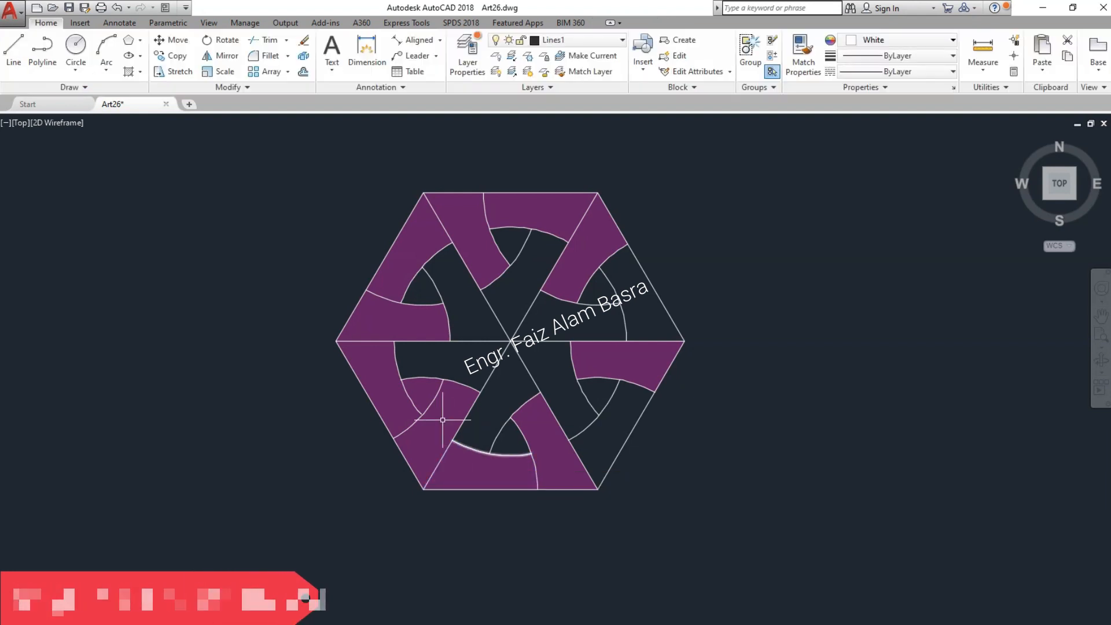
Delete the outer-arm hatch in the lower-left triangle and extend its short inner arc to close the gap
{"action": "left_click", "coordinate": [425, 403]}
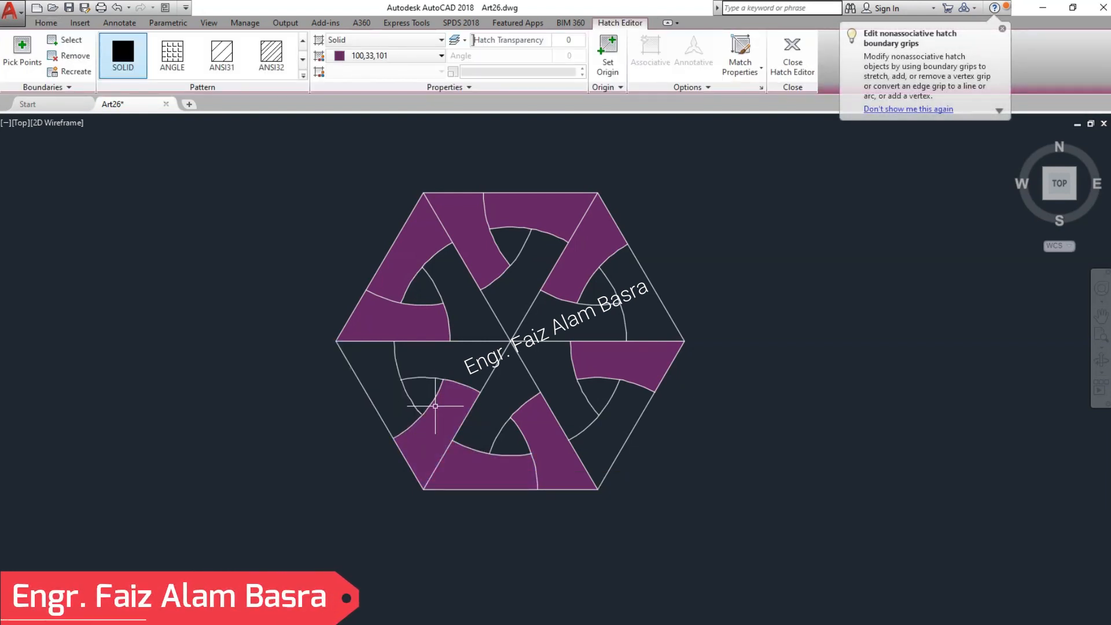
{"action": "key", "text": "Escape"}
{"action": "scroll", "coordinate": [413, 405], "scroll_direction": "up", "scroll_amount": 6}
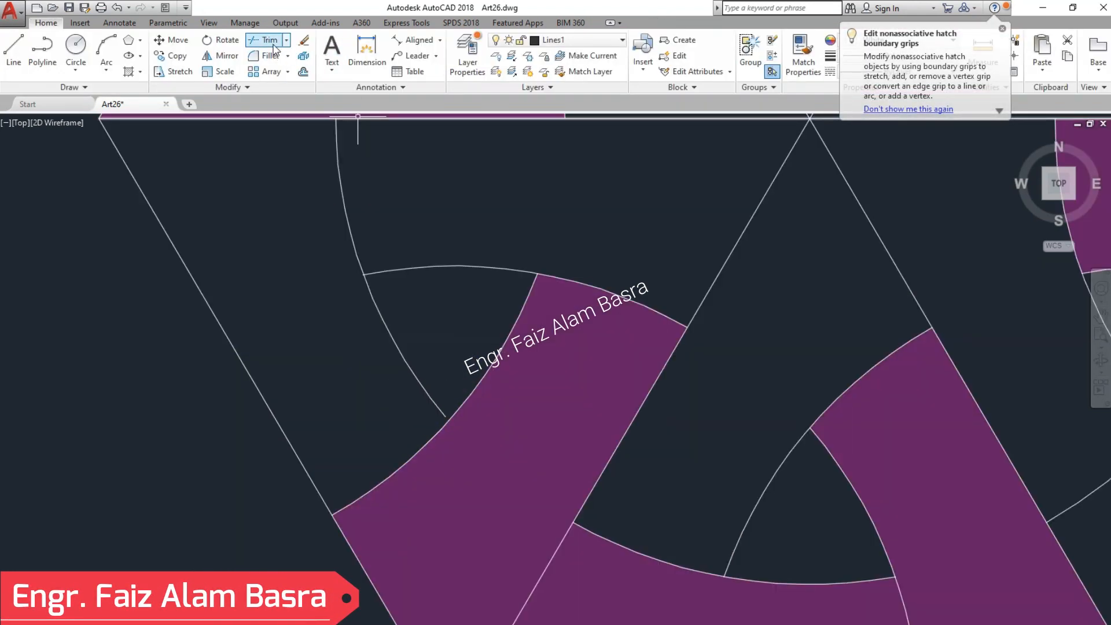
{"action": "left_click", "coordinate": [287, 41]}
{"action": "left_click", "coordinate": [270, 81]}
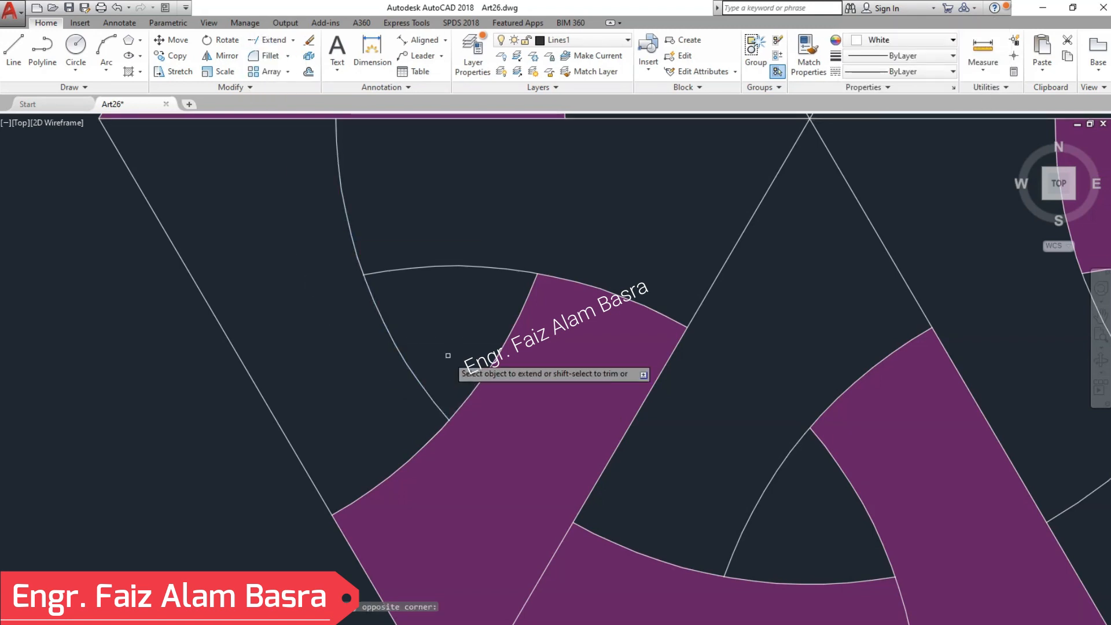
{"action": "scroll", "coordinate": [448, 357], "scroll_direction": "down", "scroll_amount": 6}
{"action": "right_click", "coordinate": [340, 374]}
{"action": "left_click", "coordinate": [358, 381]}
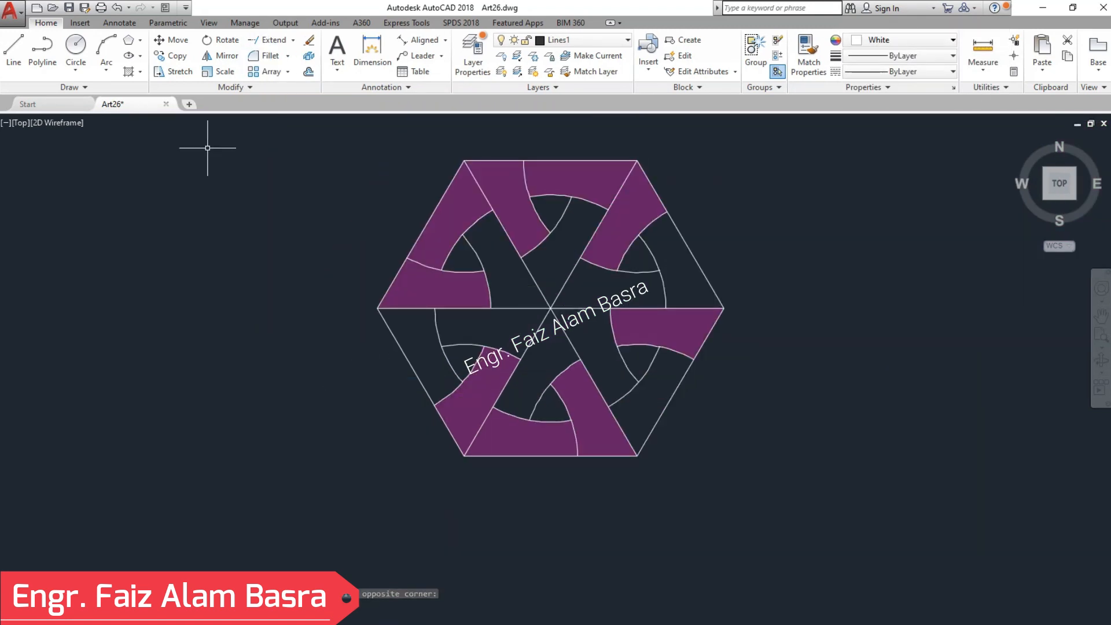
Fill the outer-edge arms of the lower-left, lower-right and upper-right triangles with solid hatch in colour 100,33,101
{"action": "left_click", "coordinate": [133, 71]}
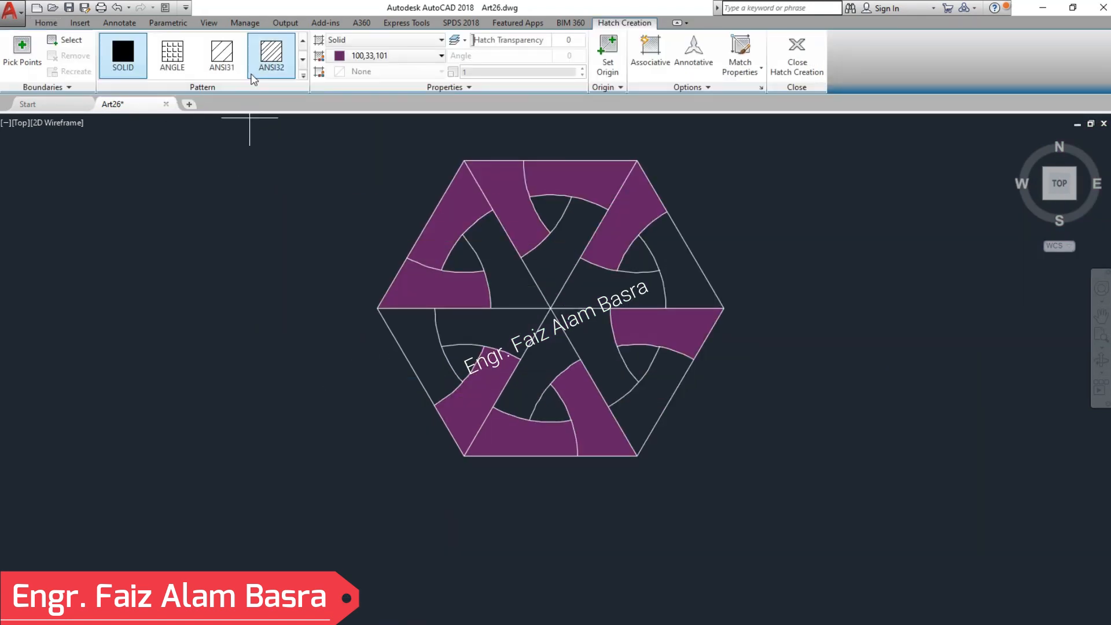
{"action": "left_click", "coordinate": [46, 24]}
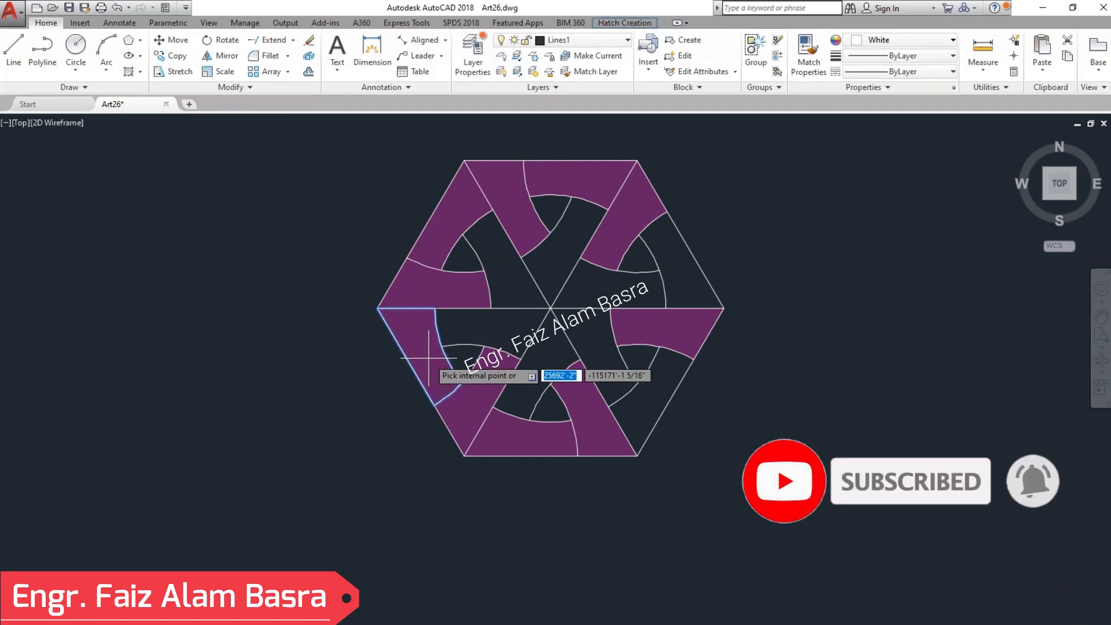
{"action": "left_click", "coordinate": [657, 395]}
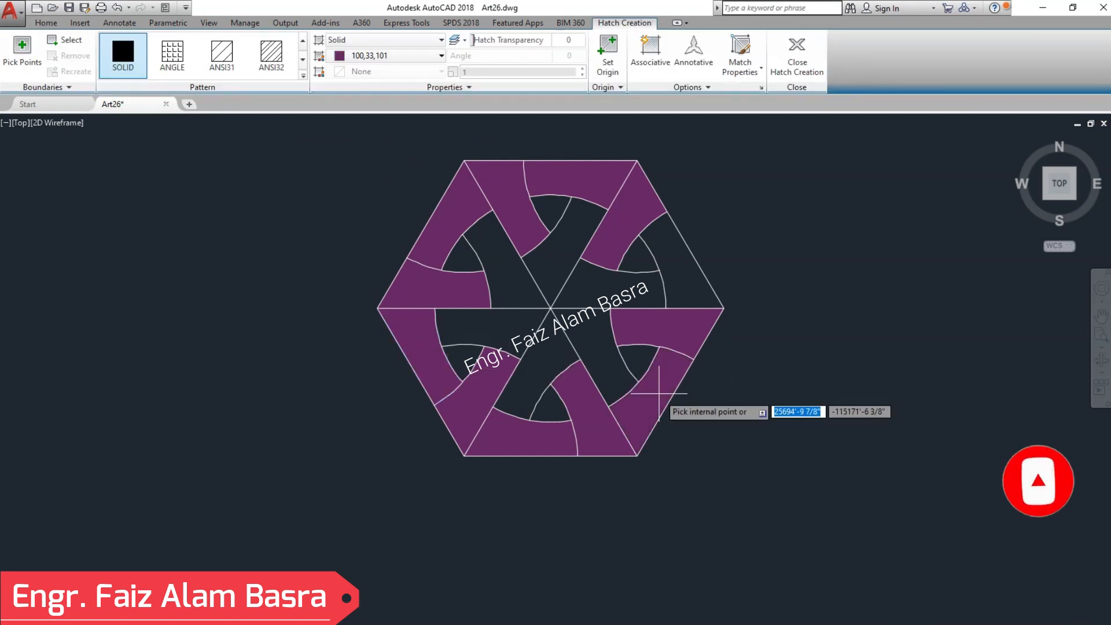
{"action": "left_click", "coordinate": [678, 279]}
{"action": "key", "text": "Return"}
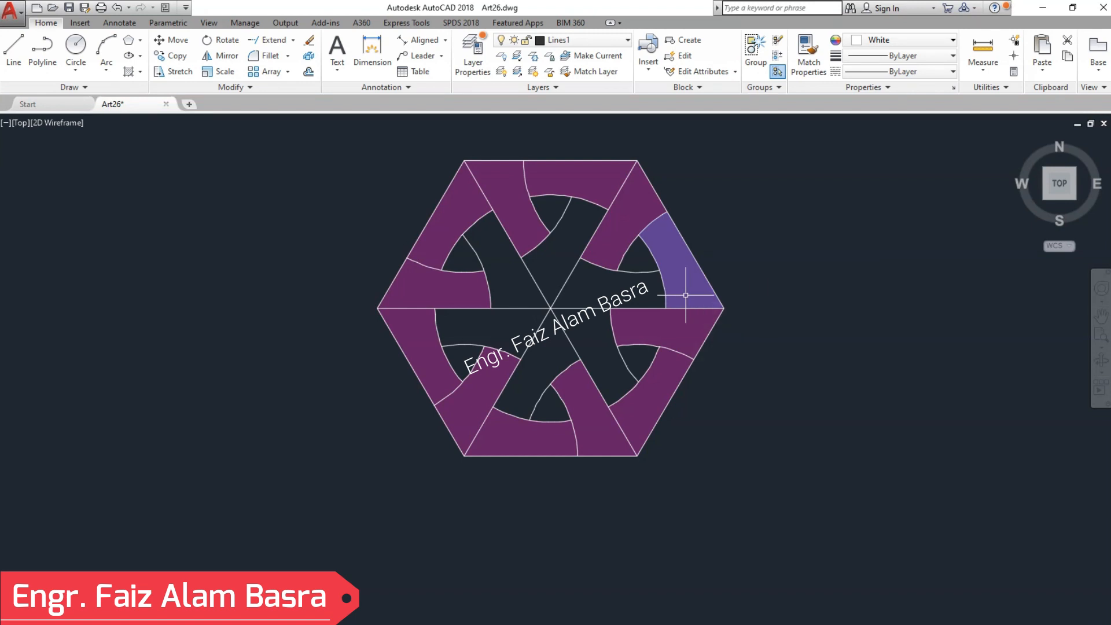
Fill the arms reaching the hexagon's centre in the top and upper-left triangles with purple solid hatch
{"action": "key", "text": "Return"}
{"action": "left_click", "coordinate": [564, 231]}
{"action": "key", "text": "Return"}
{"action": "key", "text": "Return"}
{"action": "key", "text": "Escape"}
{"action": "key", "text": "Return"}
{"action": "left_click", "coordinate": [521, 269]}
{"action": "key", "text": "Return"}
{"action": "key", "text": "Return"}
Fill the centre-side arms of the lower-left, upper-right, lower-right and bottom triangles with purple solid hatch
{"action": "left_click", "coordinate": [537, 351]}
{"action": "key", "text": "Return"}
{"action": "key", "text": "Return"}
{"action": "left_click", "coordinate": [552, 352]}
{"action": "key", "text": "Return"}
{"action": "key", "text": "Return"}
{"action": "left_click", "coordinate": [553, 351]}
{"action": "key", "text": "Return"}
{"action": "key", "text": "Return"}
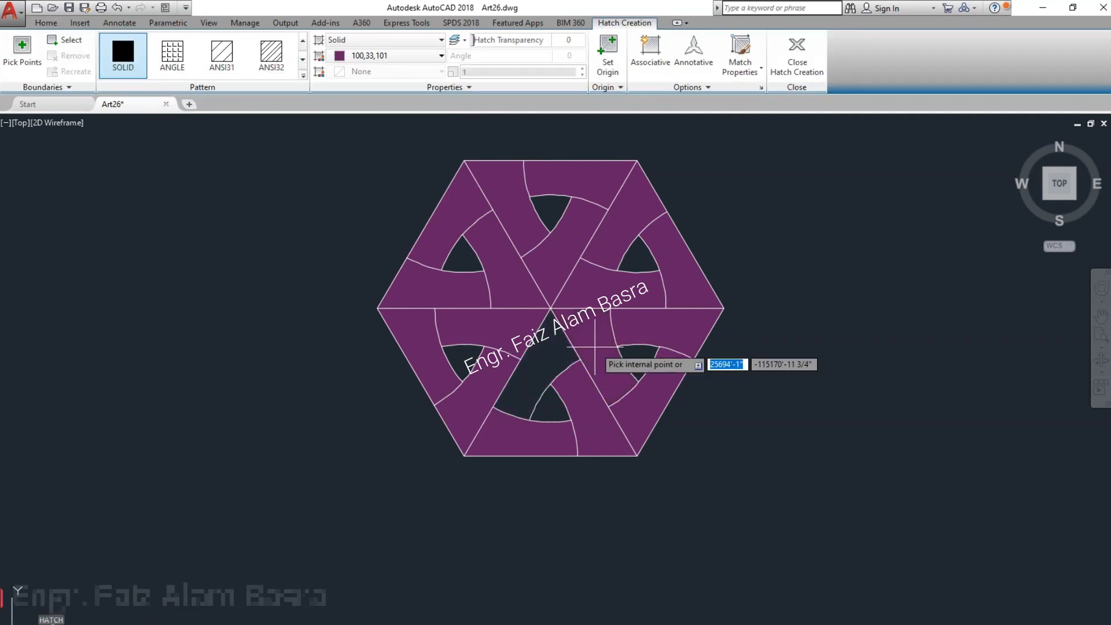
{"action": "left_click", "coordinate": [549, 358]}
{"action": "key", "text": "Return"}
{"action": "key", "text": "Return"}
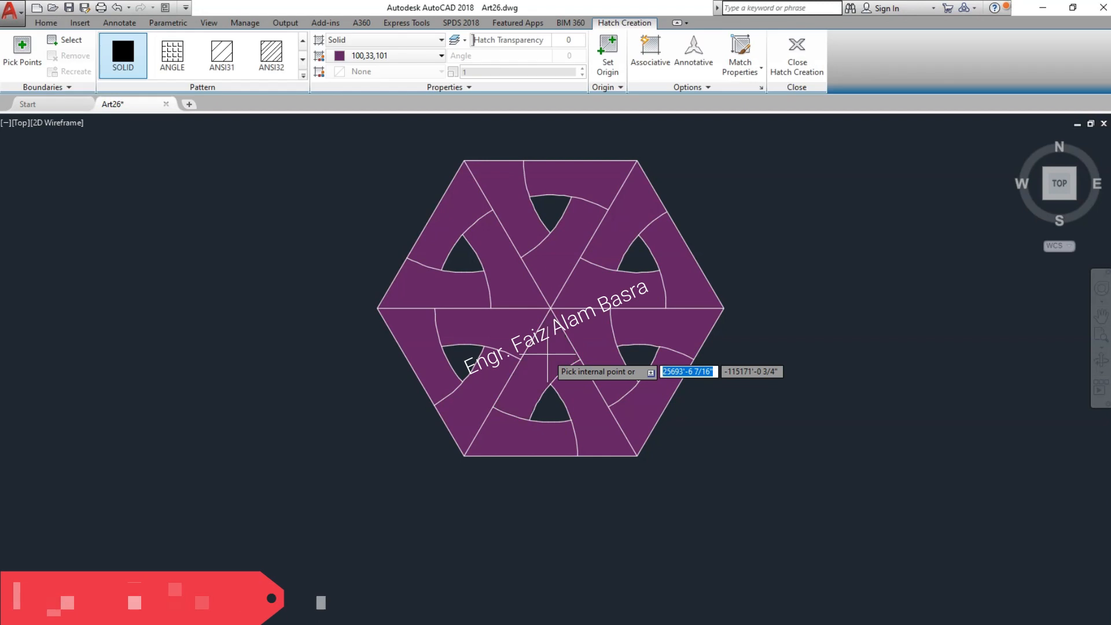
{"action": "left_click", "coordinate": [549, 359]}
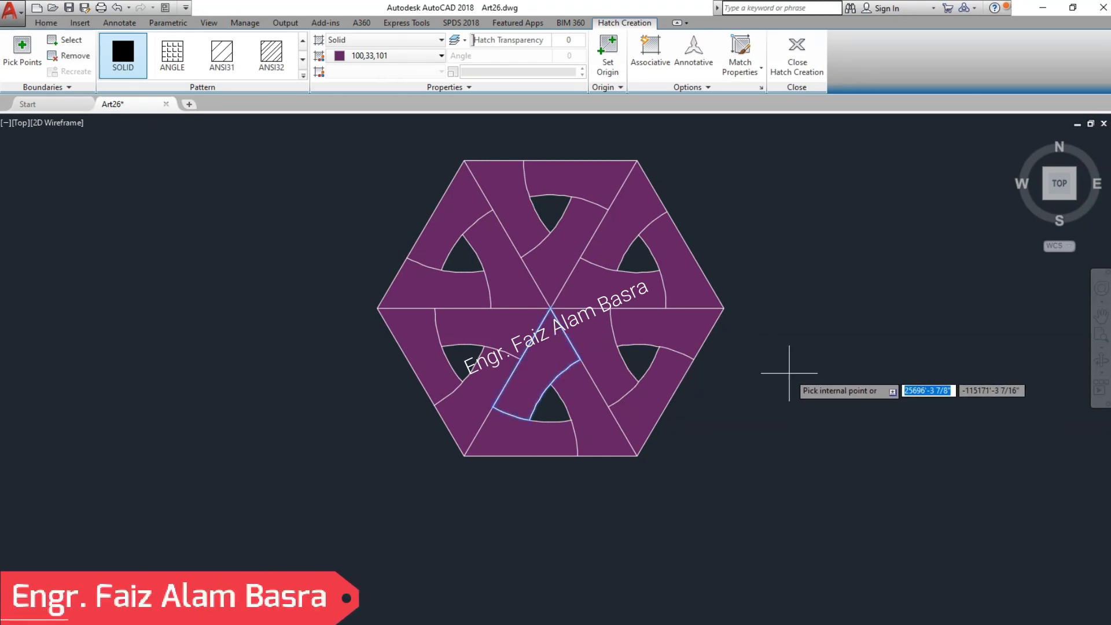
{"action": "key", "text": "Return"}
Fill the small curved triangle in the middle of all six motifs with one purple solid hatch
{"action": "key", "text": "Return"}
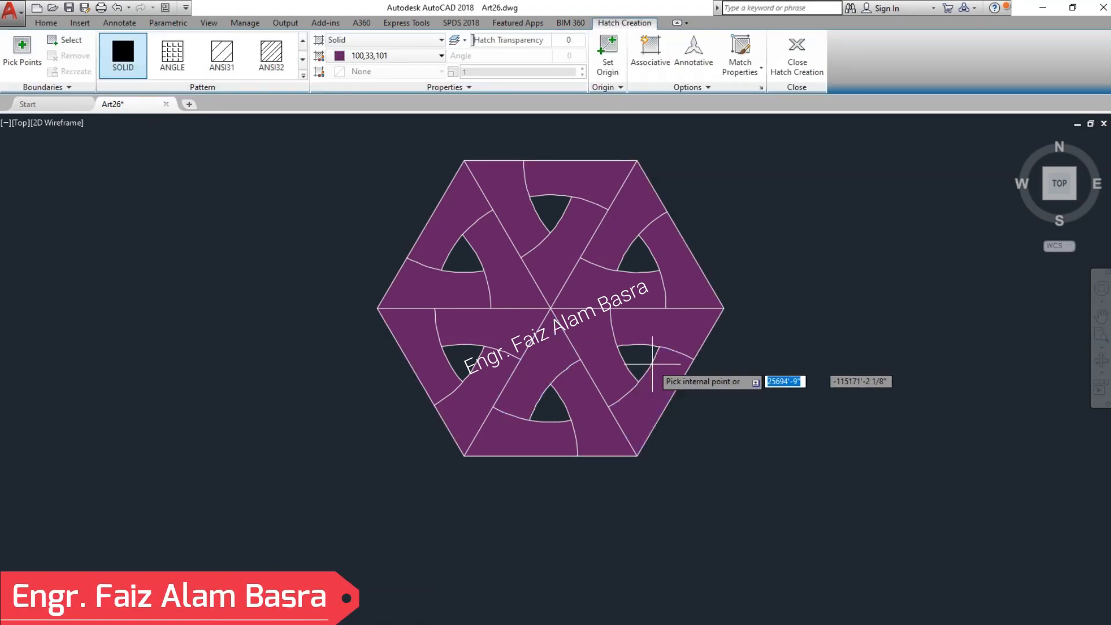
{"action": "left_click", "coordinate": [550, 398]}
{"action": "left_click", "coordinate": [460, 356]}
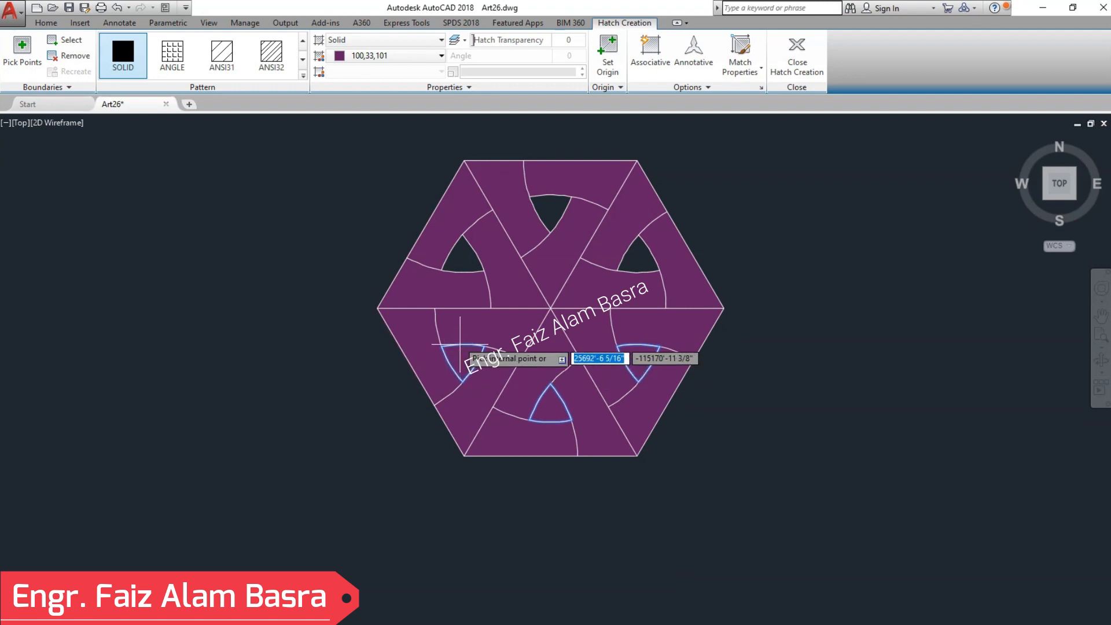
{"action": "left_click", "coordinate": [461, 263]}
{"action": "left_click", "coordinate": [550, 209]}
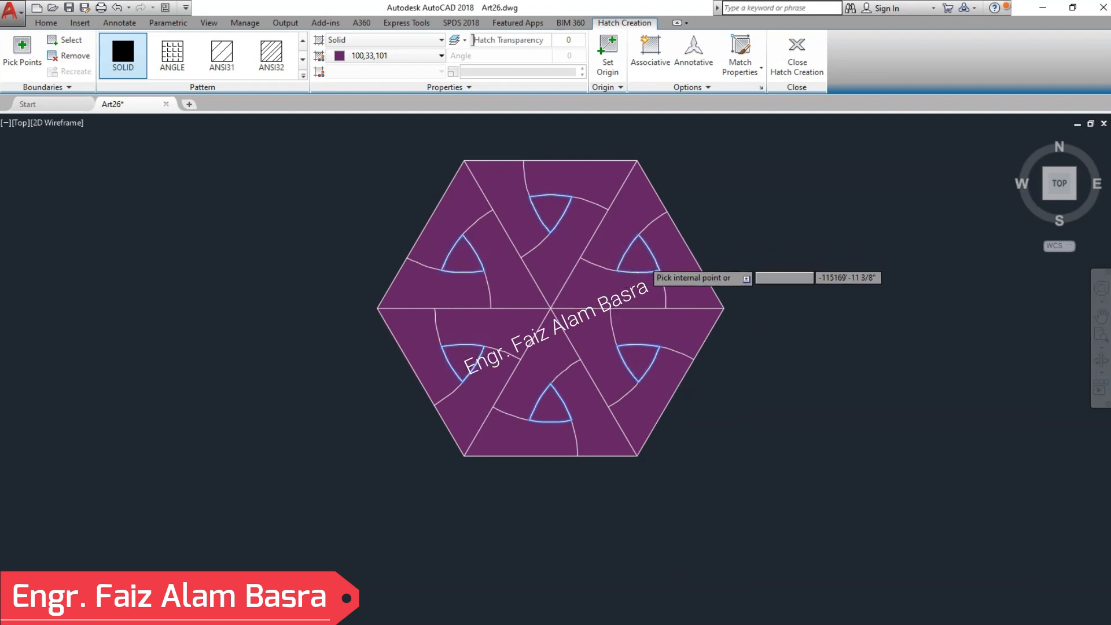
{"action": "left_click", "coordinate": [640, 257]}
{"action": "key", "text": "Return"}
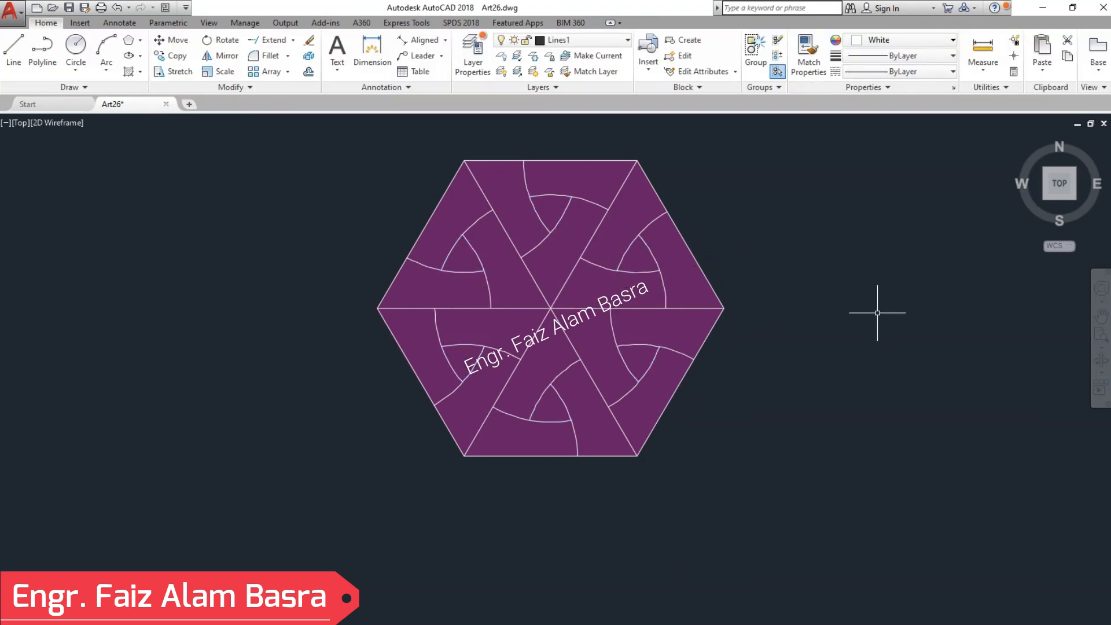
Make Hatch 4 the current layer with the current colour set to ByLayer
{"action": "type", "text": "la"}
{"action": "key", "text": "Return"}
{"action": "left_click", "coordinate": [471, 51]}
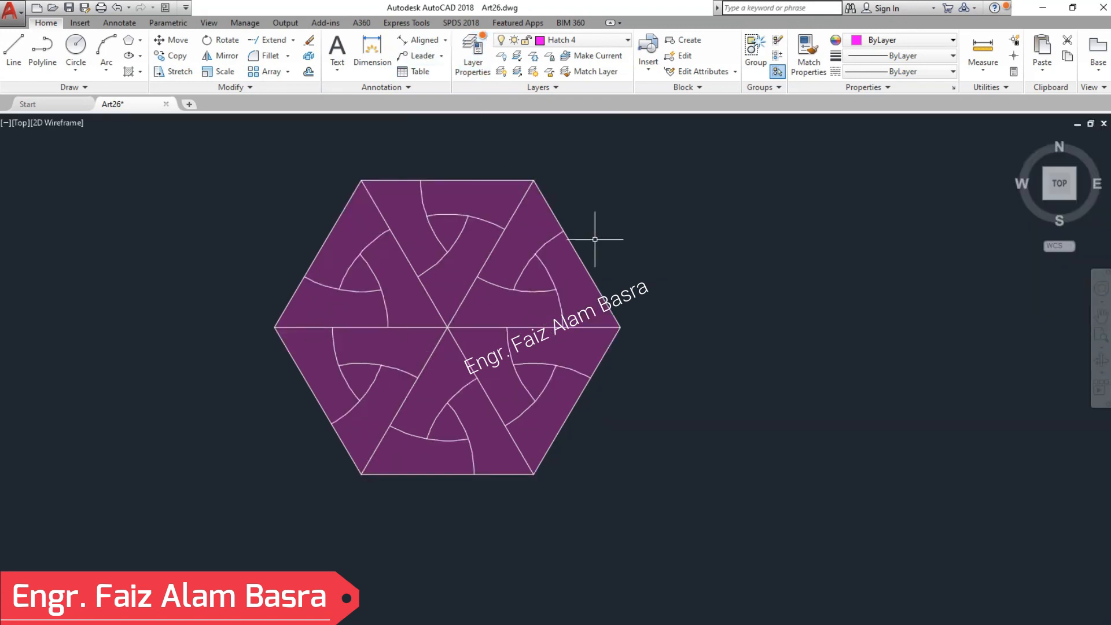
Move the upper-right triangle's spoke-side hatch and the lower-right triangle's centre-side hatch to layer Hatch 1 with colour ByLayer
{"action": "scroll", "coordinate": [429, 264], "scroll_direction": "up", "scroll_amount": 2}
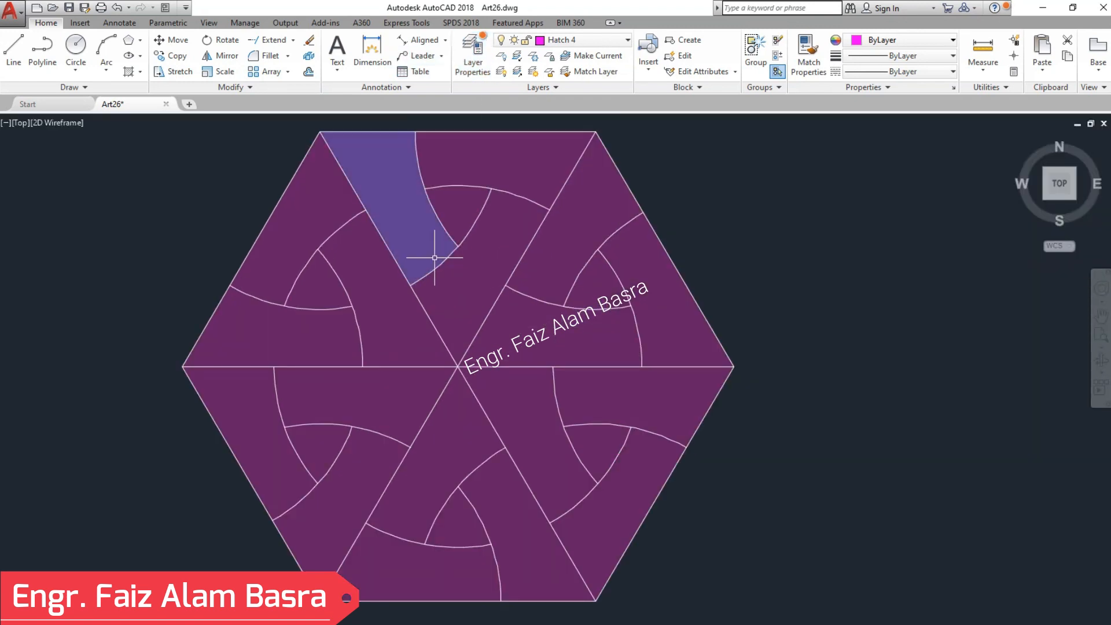
{"action": "left_click", "coordinate": [572, 223]}
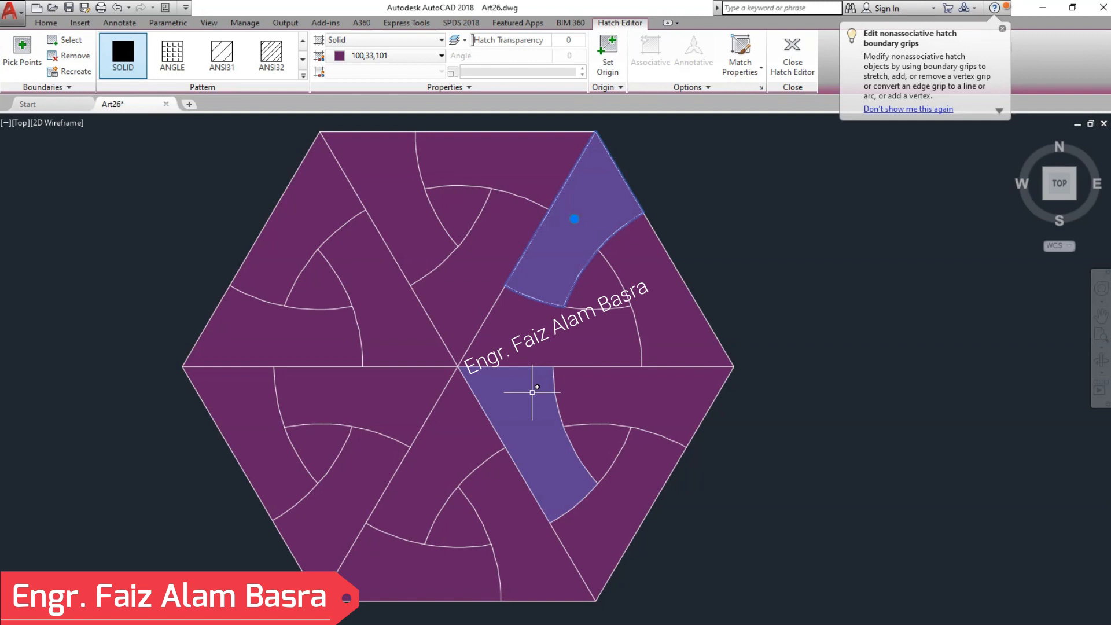
{"action": "left_click", "coordinate": [55, 22]}
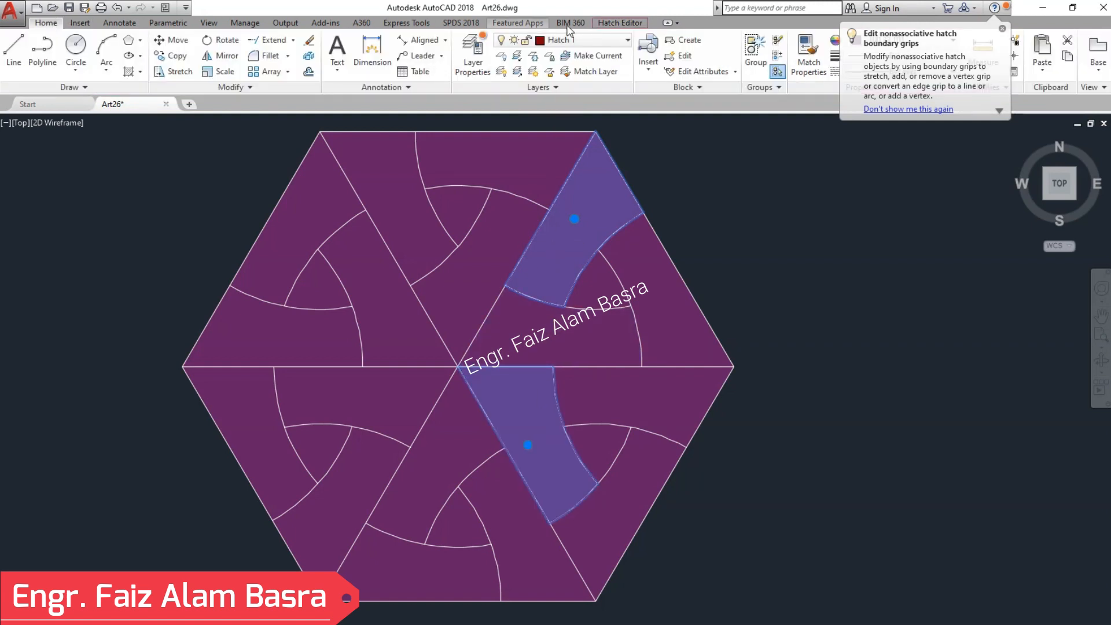
{"action": "left_click", "coordinate": [627, 41]}
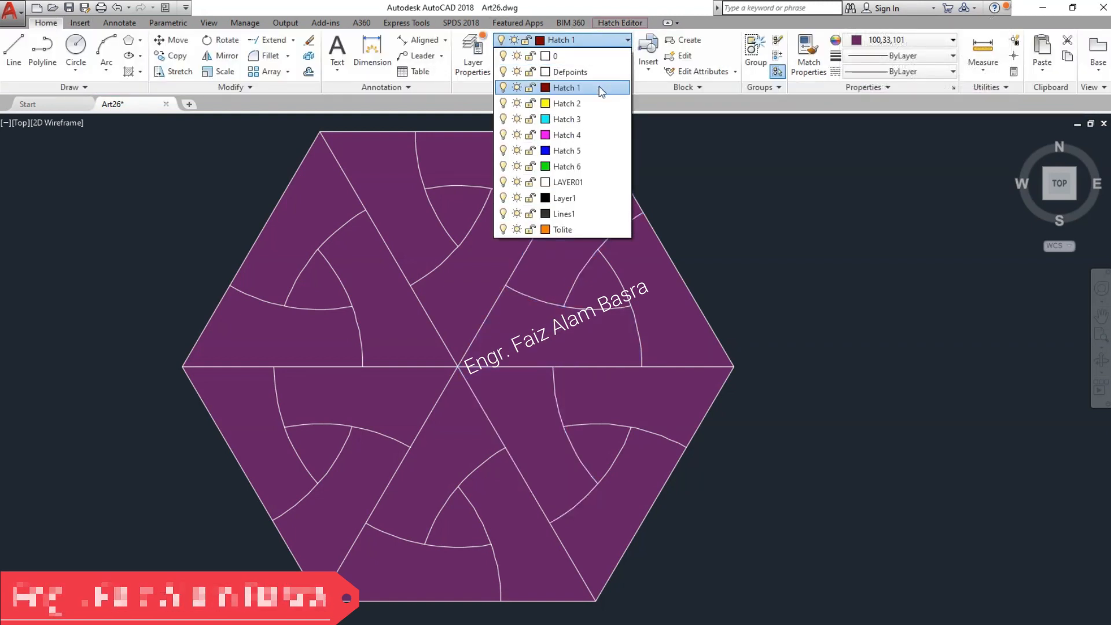
{"action": "left_click", "coordinate": [951, 41]}
{"action": "left_click", "coordinate": [894, 58]}
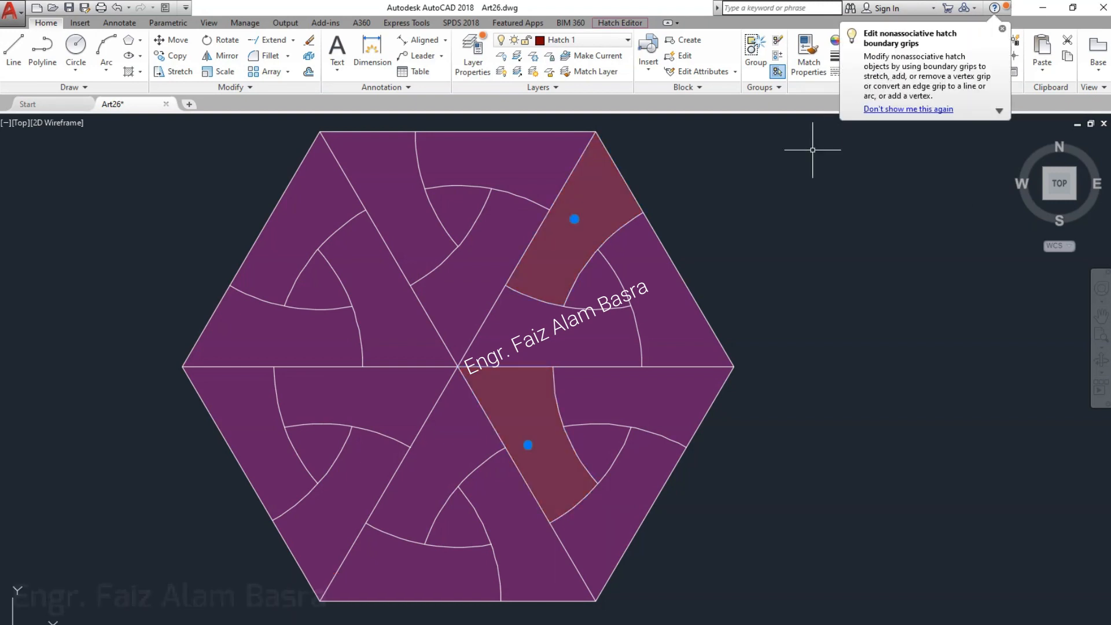
{"action": "key", "text": "Escape"}
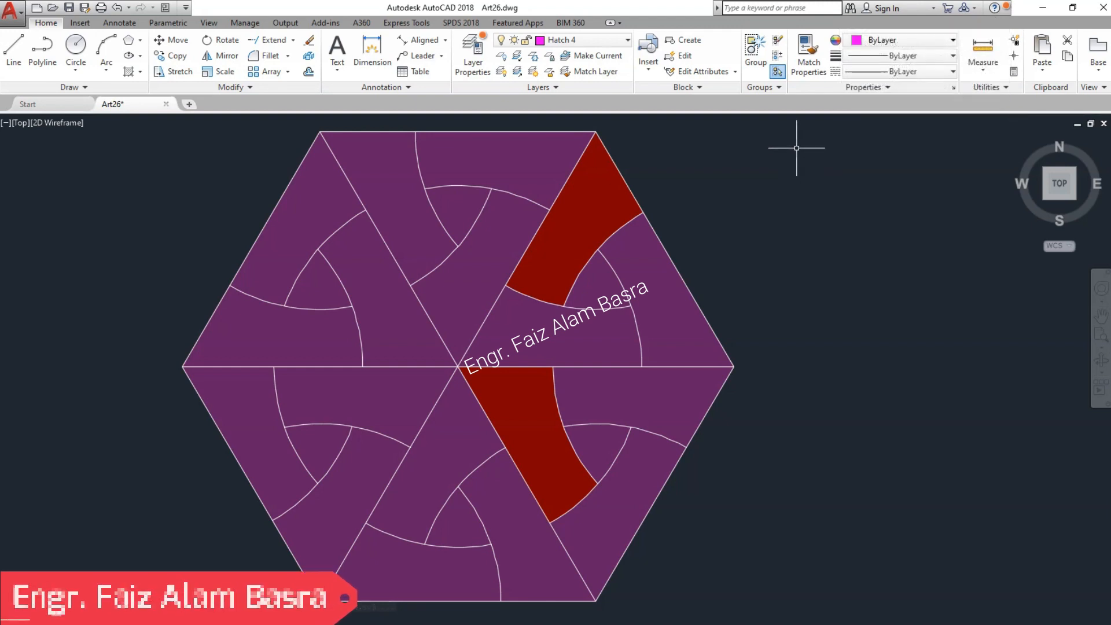
Match the red hatch's properties onto the lower-left triangle's spoke-side arm and the upper-left triangle's centre-side arm
{"action": "left_click", "coordinate": [810, 47]}
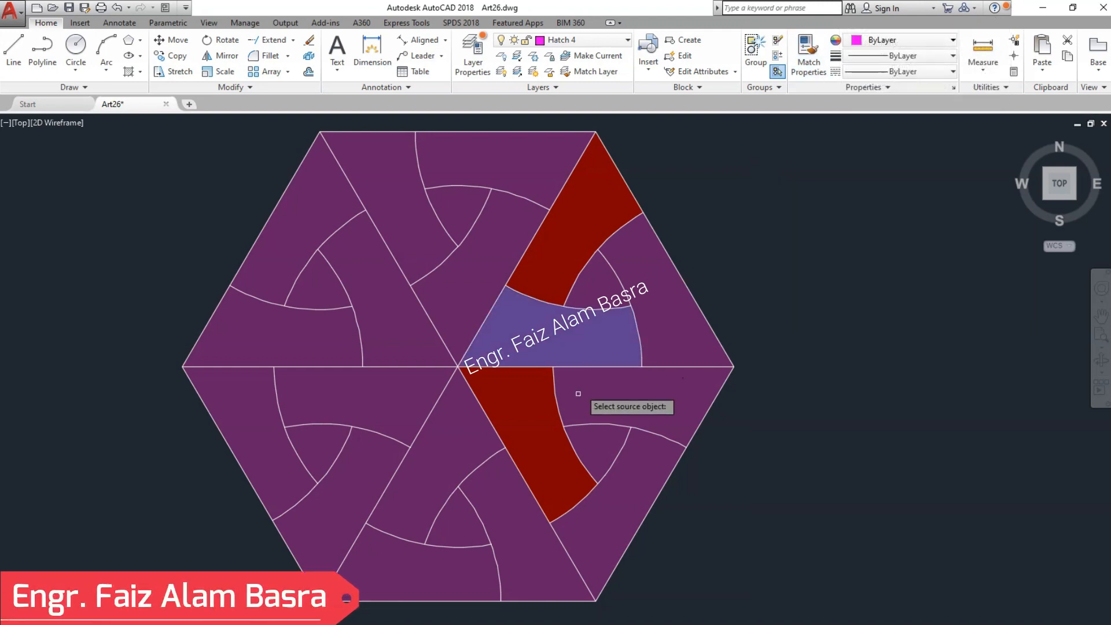
{"action": "left_click", "coordinate": [549, 406]}
{"action": "left_click", "coordinate": [393, 336]}
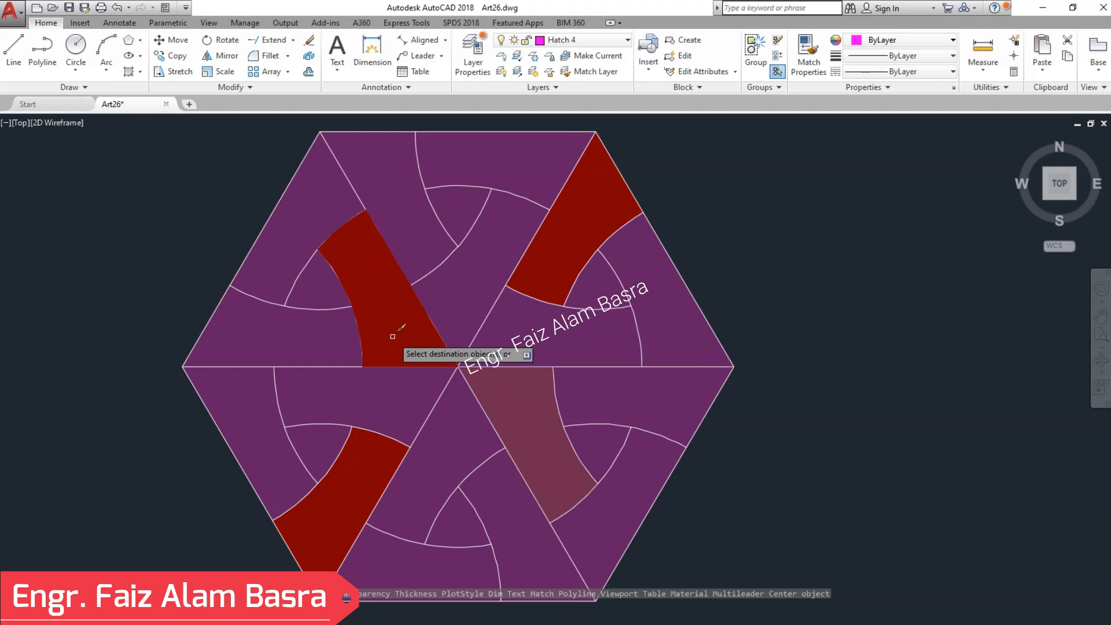
{"action": "key", "text": "Return"}
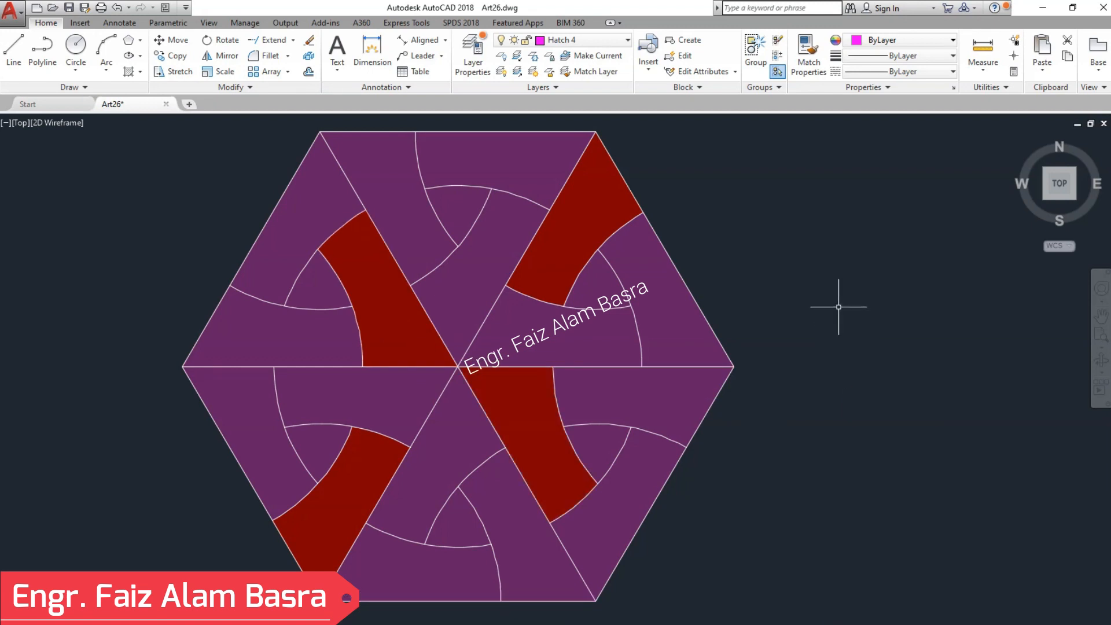
Move the top triangle's centre-side hatch and the upper-left triangle's spoke-side hatch to layer Hatch 2 with colour ByLayer
{"action": "left_click", "coordinate": [457, 292]}
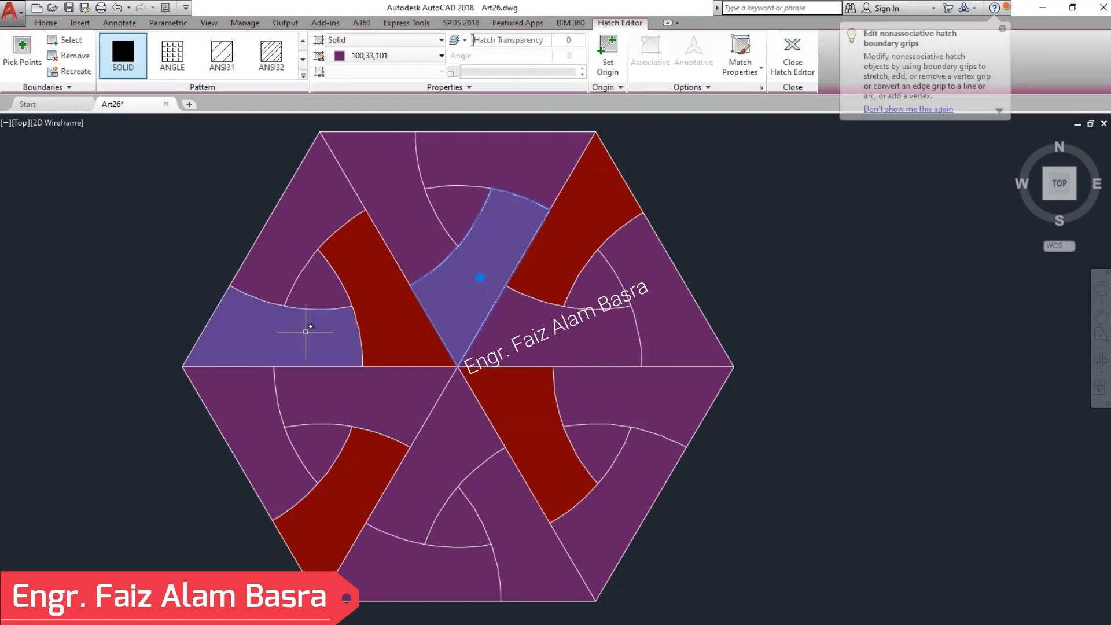
{"action": "left_click", "coordinate": [46, 25]}
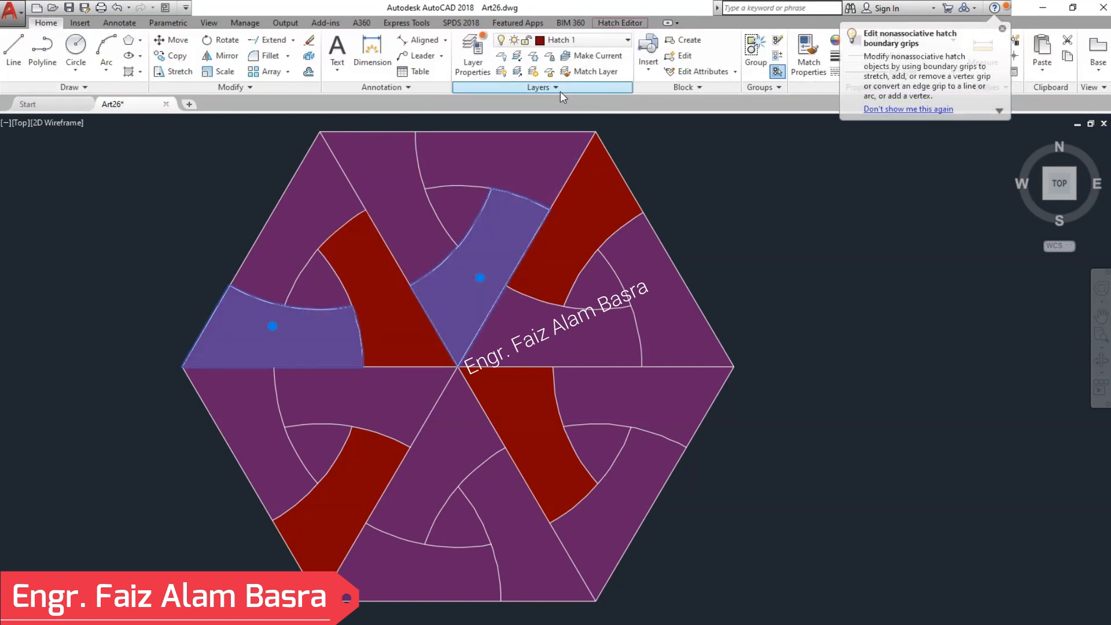
{"action": "left_click", "coordinate": [628, 40]}
{"action": "left_click", "coordinate": [596, 103]}
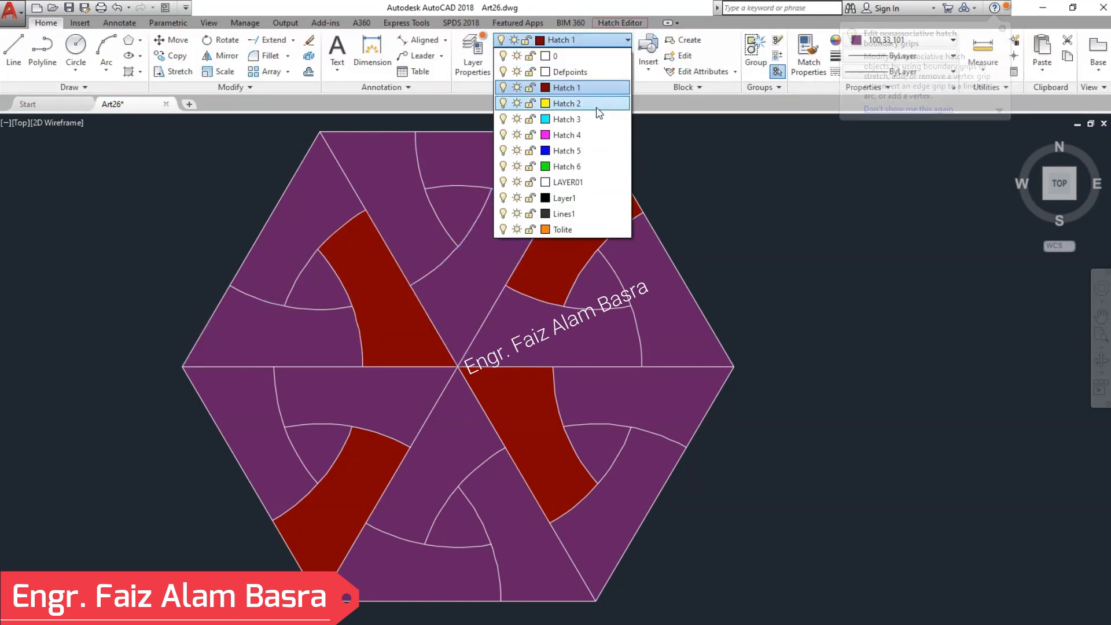
{"action": "left_click", "coordinate": [1003, 29]}
{"action": "left_click", "coordinate": [978, 37]}
{"action": "left_click", "coordinate": [987, 99]}
{"action": "key", "text": "Escape"}
Match the yellow hatch's properties onto the lower-right triangle's spoke-side arm and the bottom triangle's centre-side arm
{"action": "left_click", "coordinate": [809, 58]}
{"action": "left_click", "coordinate": [512, 230]}
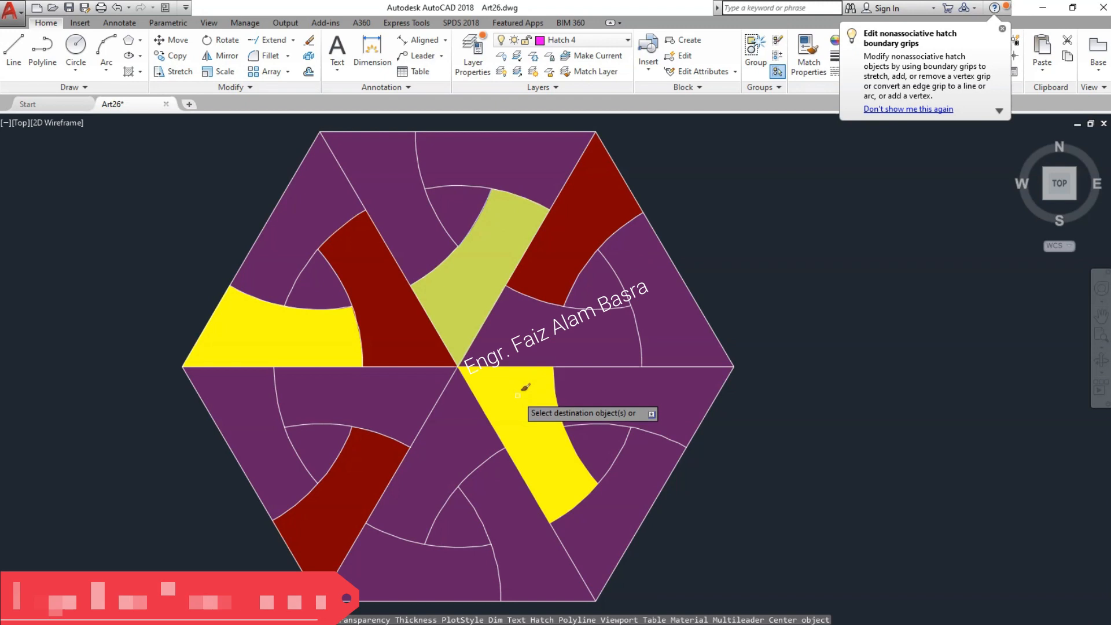
{"action": "left_click", "coordinate": [631, 382]}
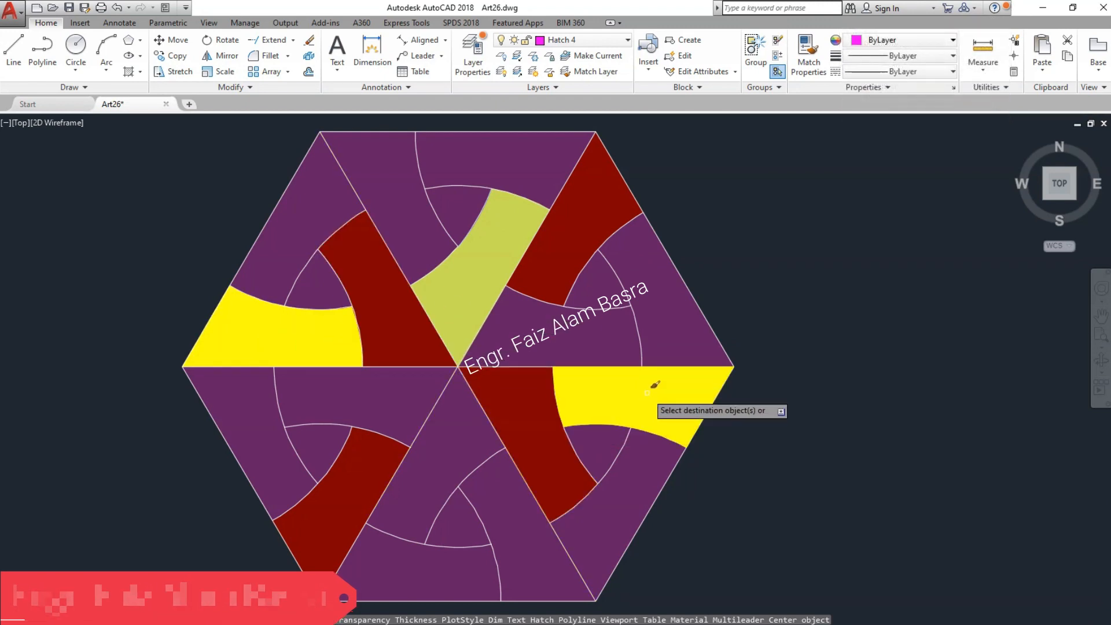
{"action": "left_click", "coordinate": [453, 405]}
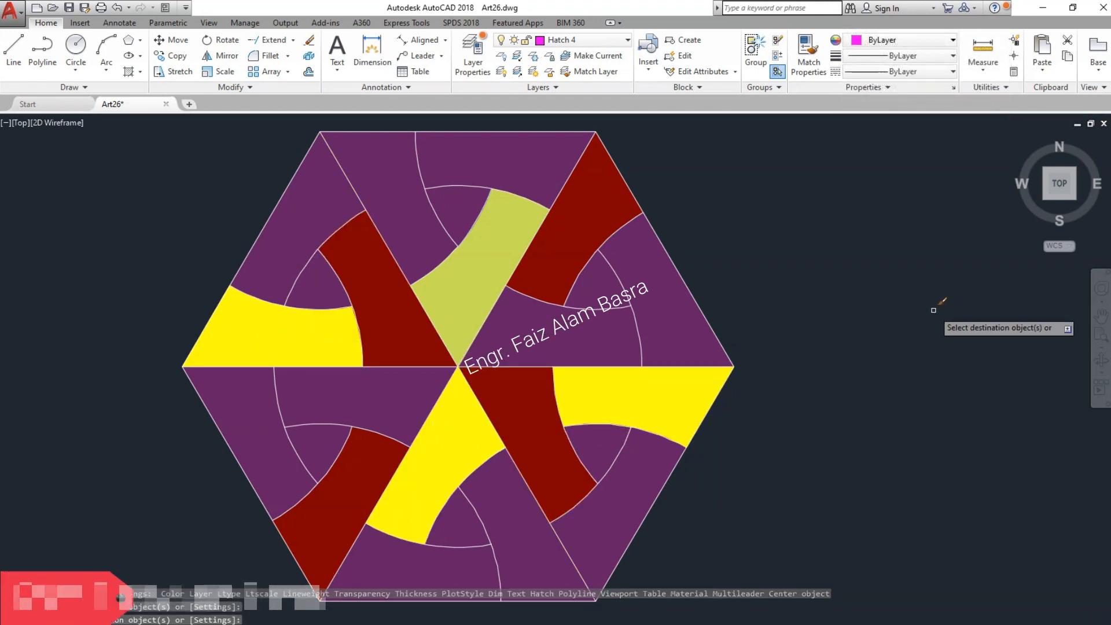
{"action": "key", "text": "Return"}
Move the top triangle's spoke-side hatch and the upper-right triangle's centre-side hatch to layer Hatch 3 with colour ByLayer
{"action": "left_click", "coordinate": [423, 224]}
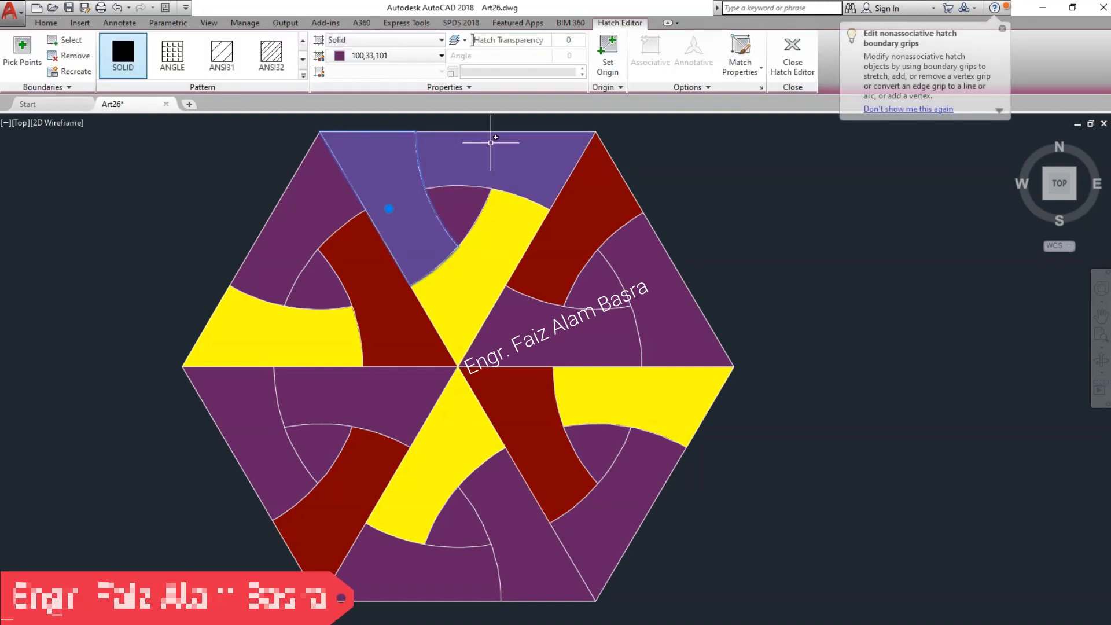
{"action": "left_click", "coordinate": [40, 22]}
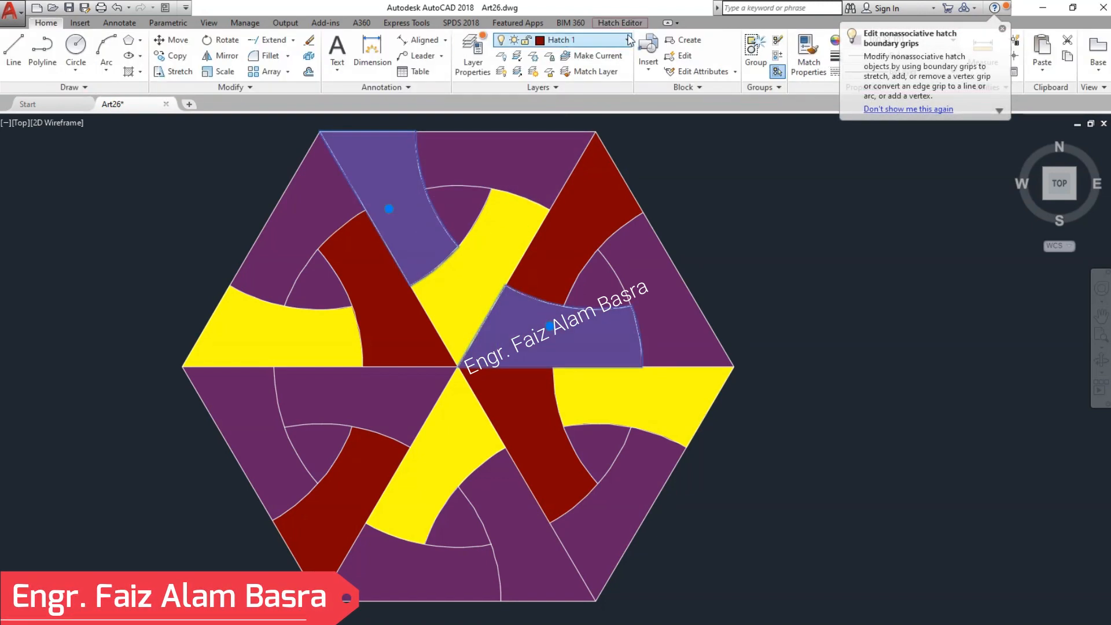
{"action": "left_click", "coordinate": [628, 40]}
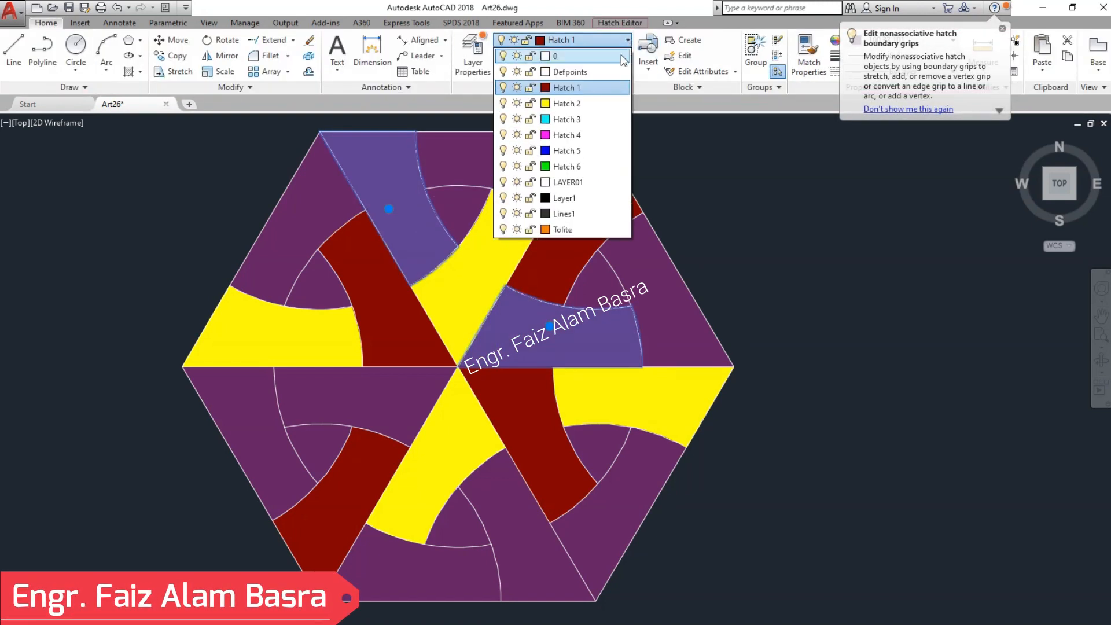
{"action": "left_click", "coordinate": [598, 119]}
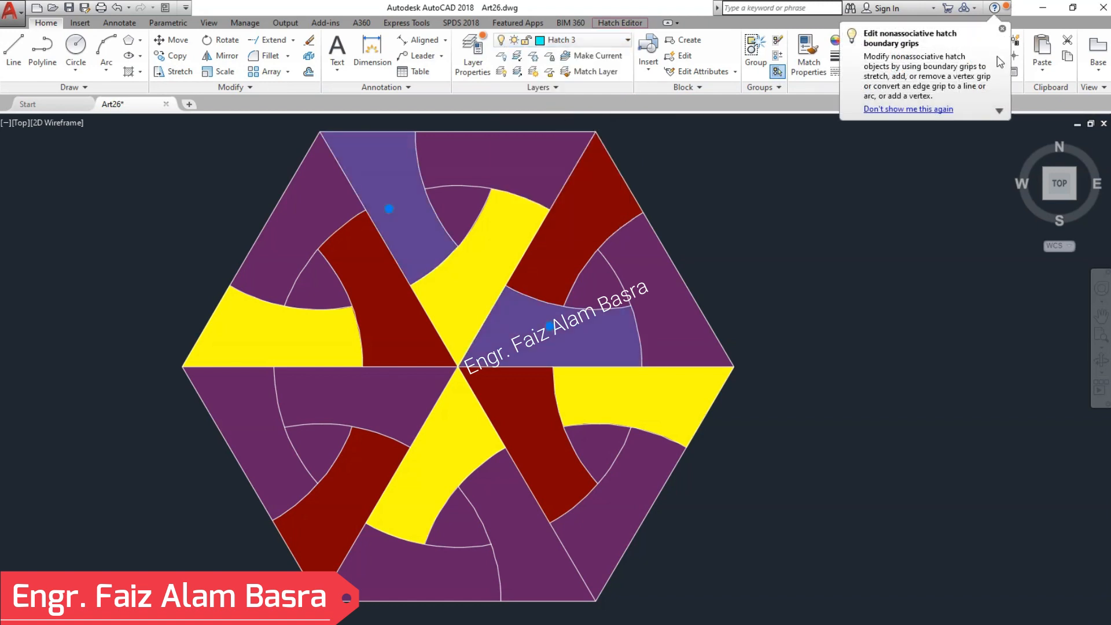
{"action": "left_click", "coordinate": [917, 108]}
{"action": "left_click", "coordinate": [953, 41]}
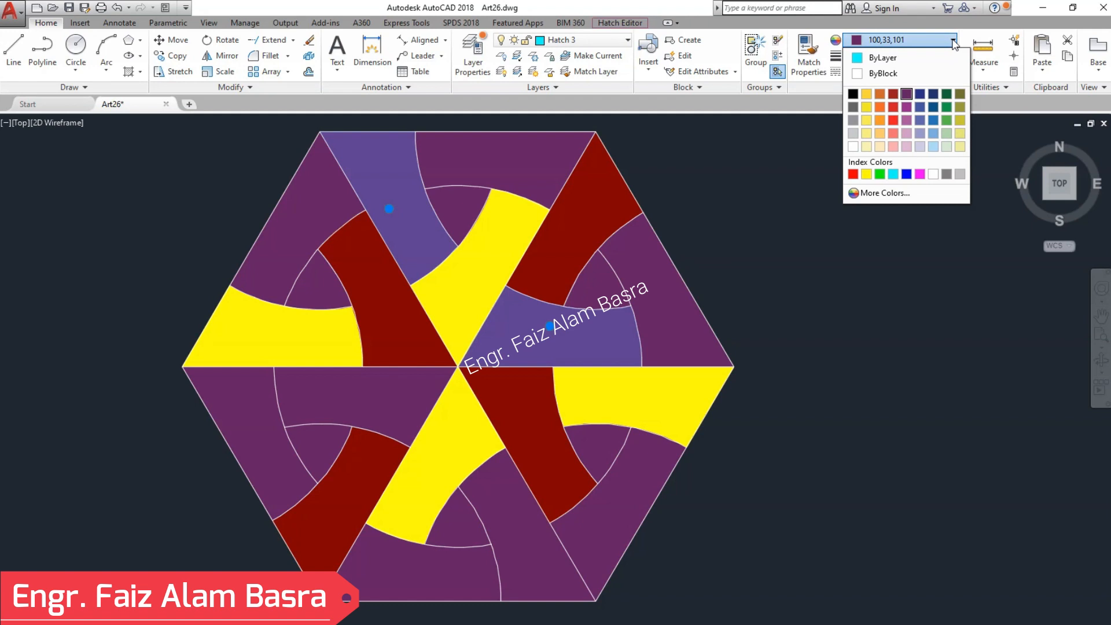
{"action": "left_click", "coordinate": [881, 57]}
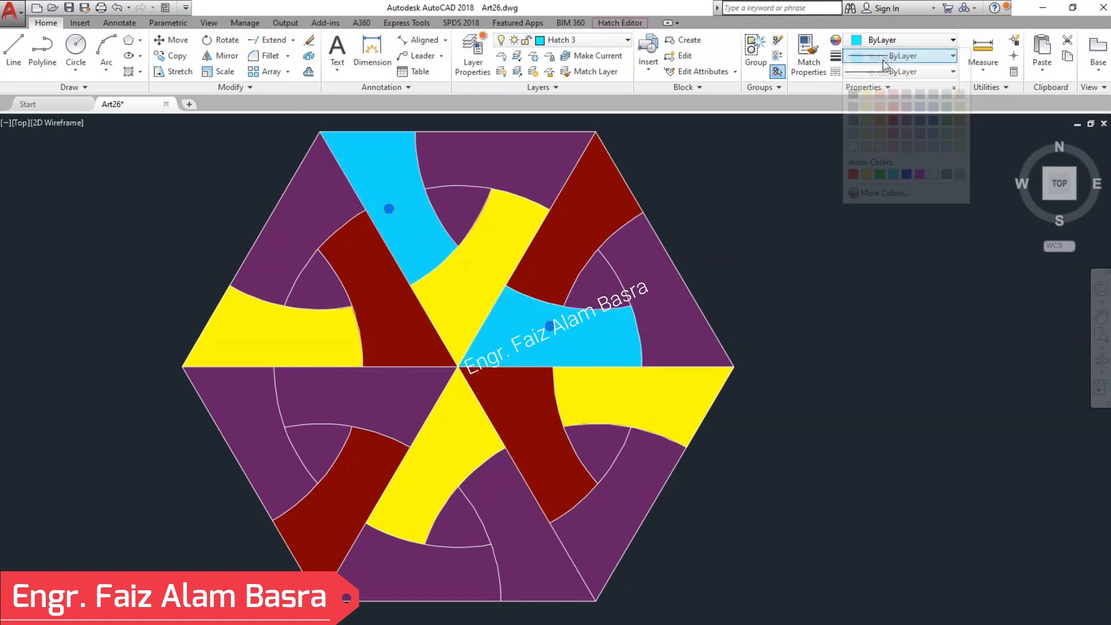
{"action": "key", "text": "Escape"}
Match the cyan hatch's properties onto the lower-left triangle's centre-side arm and the bottom triangle's spoke-side arm
{"action": "left_click", "coordinate": [559, 332]}
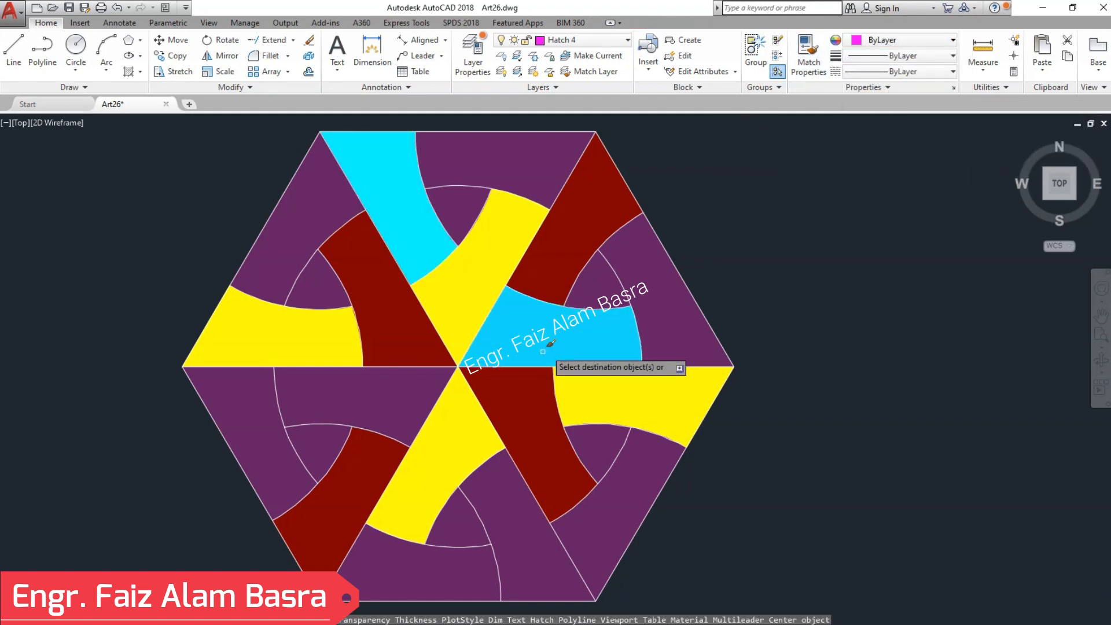
{"action": "left_click", "coordinate": [405, 399]}
{"action": "left_click", "coordinate": [507, 486]}
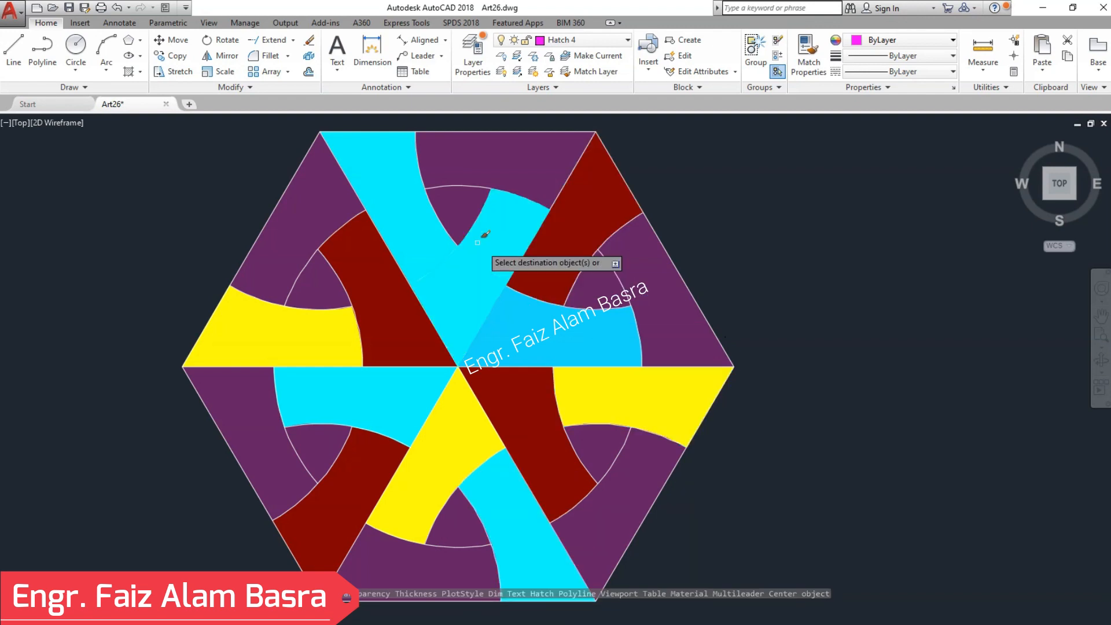
{"action": "scroll", "coordinate": [414, 194], "scroll_direction": "down", "scroll_amount": 5}
{"action": "scroll", "coordinate": [423, 191], "scroll_direction": "up", "scroll_amount": 5}
{"action": "key", "text": "Escape"}
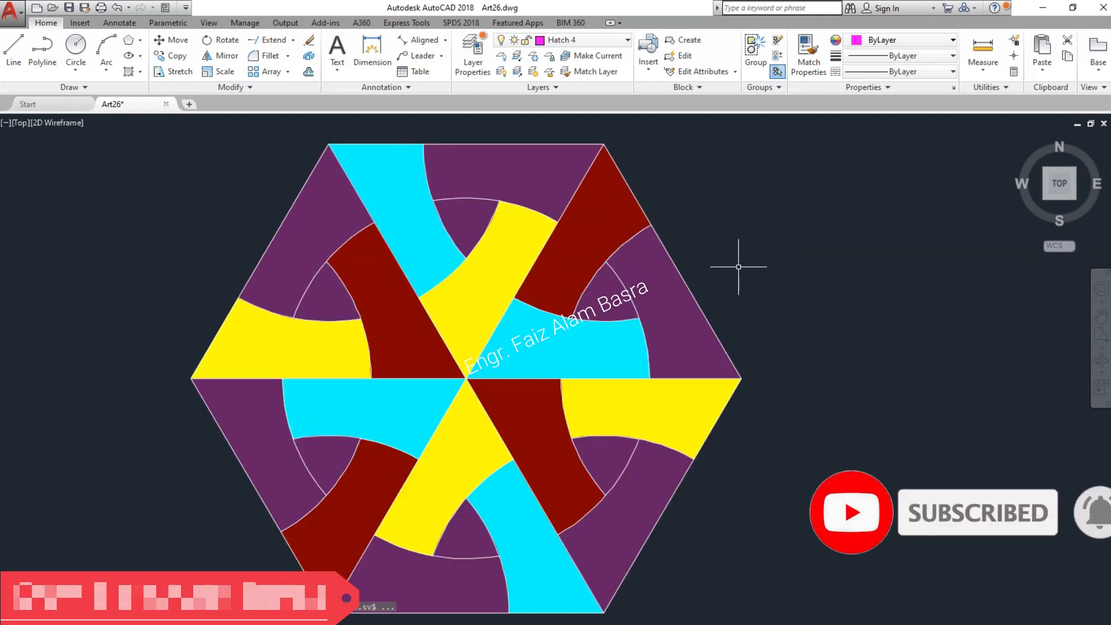
Move the hatch of the six small curved middle triangles to layer Layer1 with colour ByLayer
{"action": "left_click", "coordinate": [610, 297]}
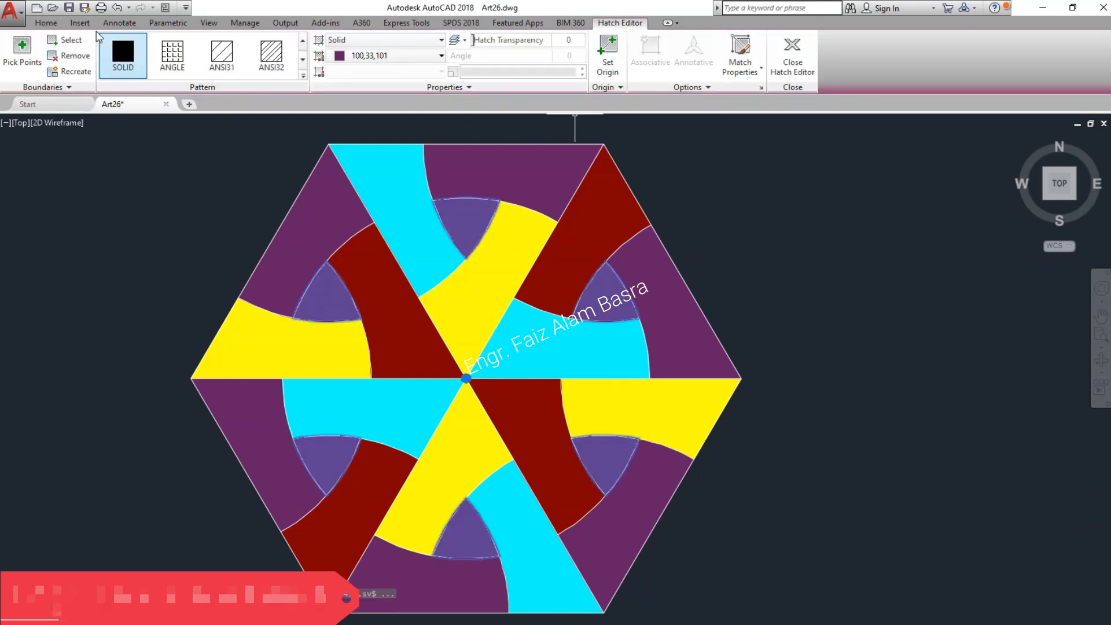
{"action": "left_click", "coordinate": [46, 23]}
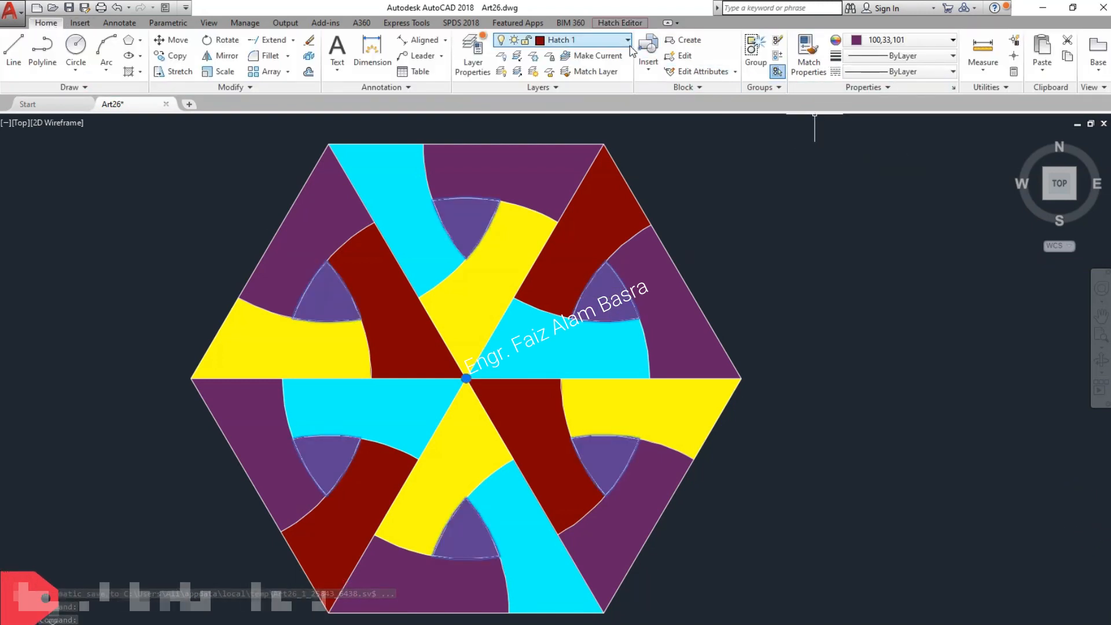
{"action": "left_click", "coordinate": [590, 40]}
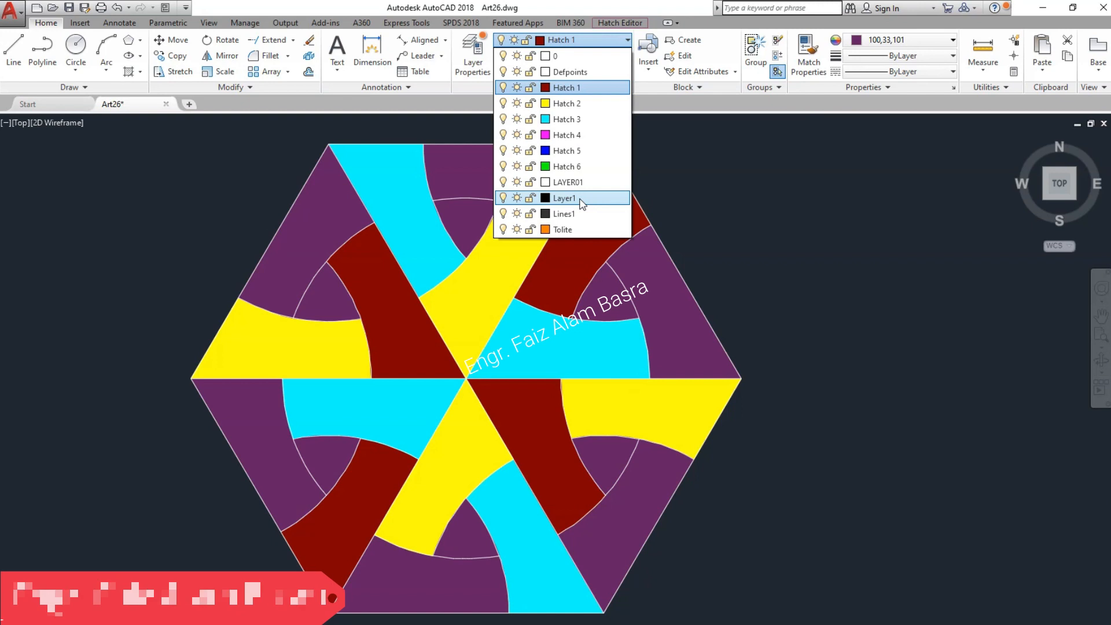
{"action": "left_click", "coordinate": [577, 200]}
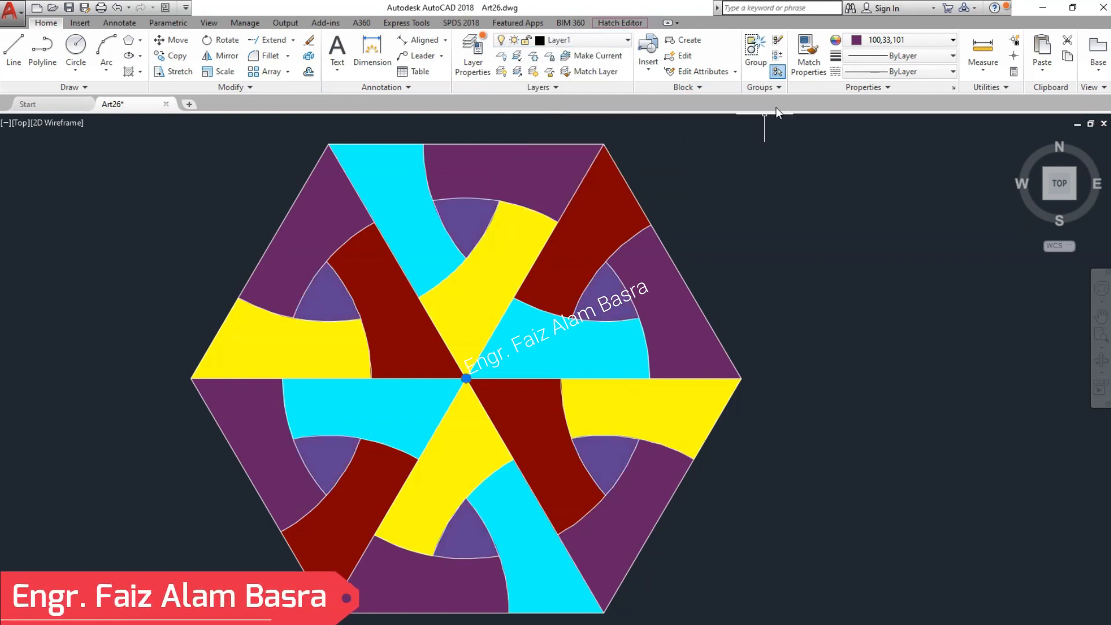
{"action": "left_click", "coordinate": [903, 39]}
{"action": "left_click", "coordinate": [880, 56]}
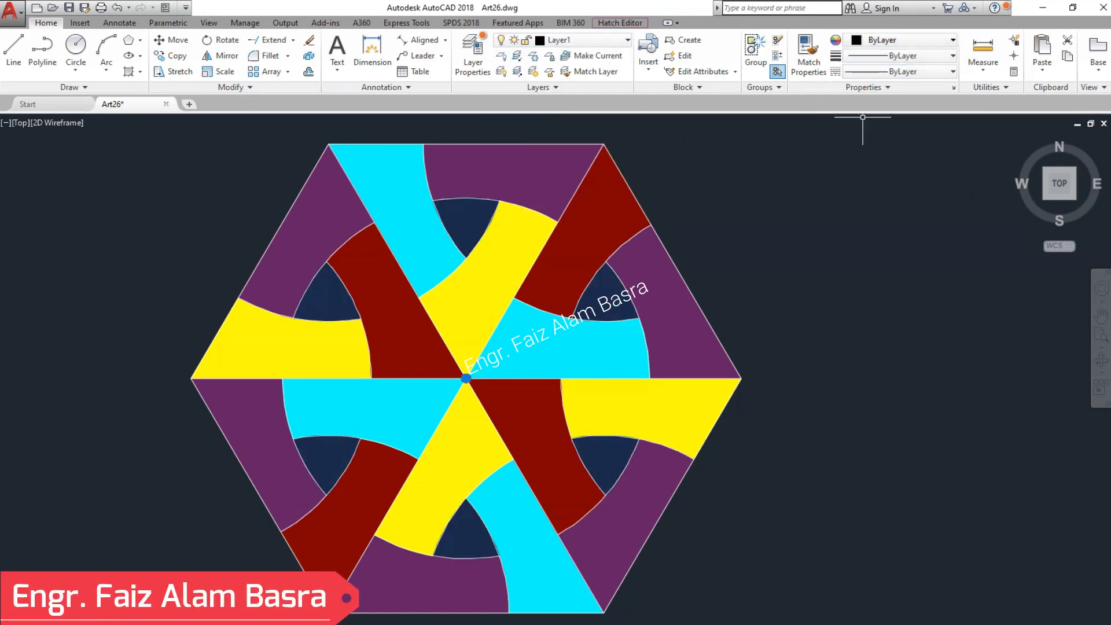
{"action": "key", "text": "Escape"}
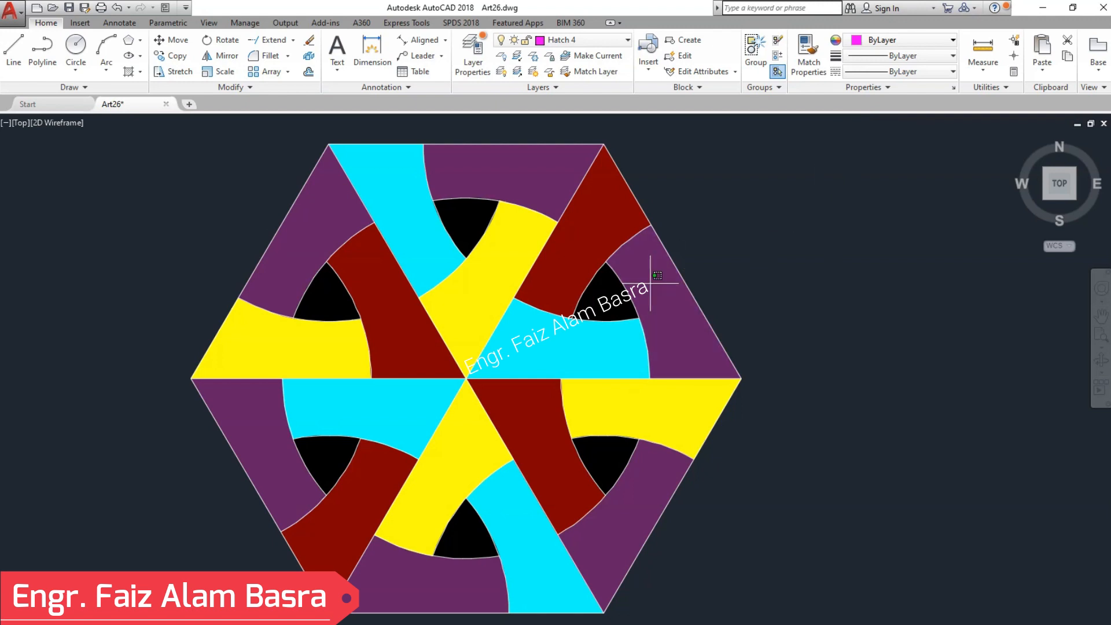
Move the outer-edge hatches of all triangles except the lower-right one to layer Hatch 5 with colour ByLayer
{"action": "left_click", "coordinate": [650, 238]}
{"action": "left_click", "coordinate": [516, 173]}
{"action": "left_click", "coordinate": [301, 272]}
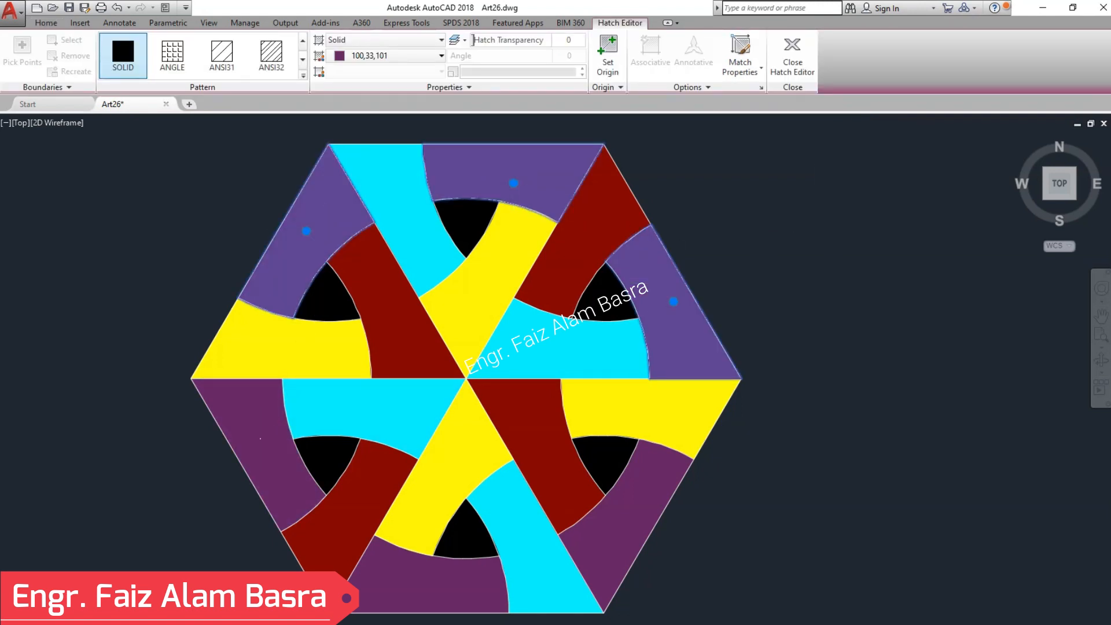
{"action": "left_click", "coordinate": [257, 457]}
{"action": "left_click", "coordinate": [394, 570]}
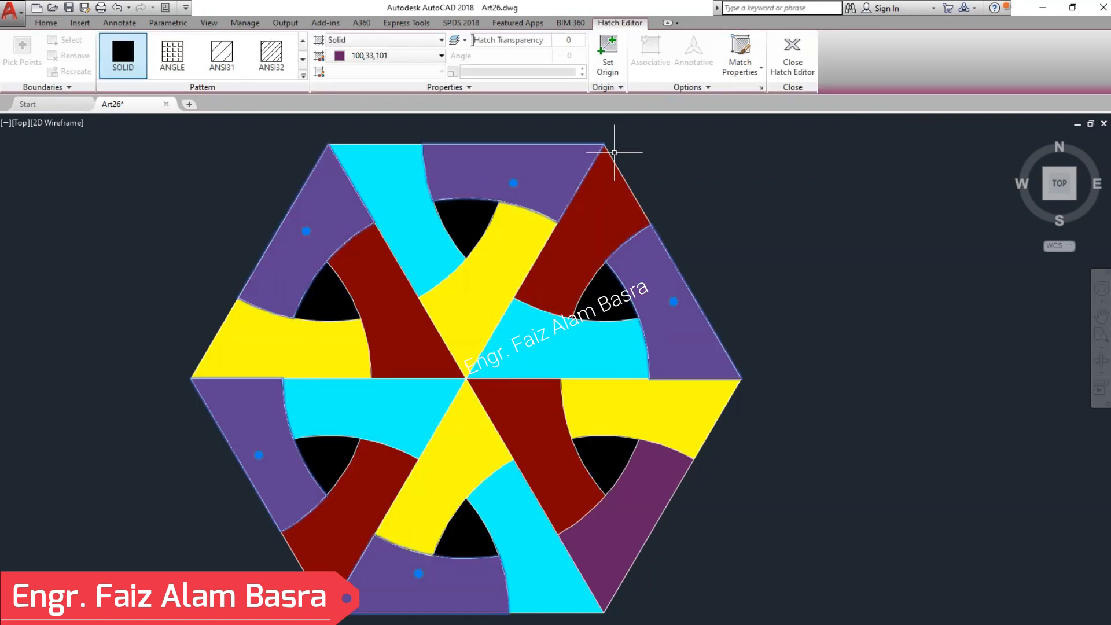
{"action": "left_click", "coordinate": [55, 23]}
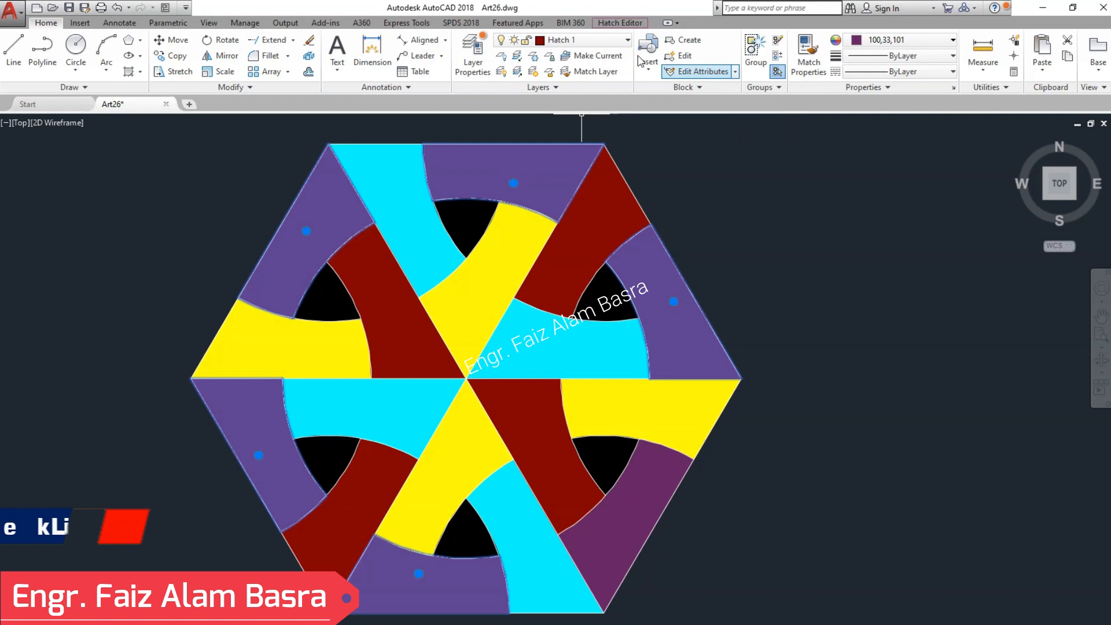
{"action": "left_click", "coordinate": [579, 40]}
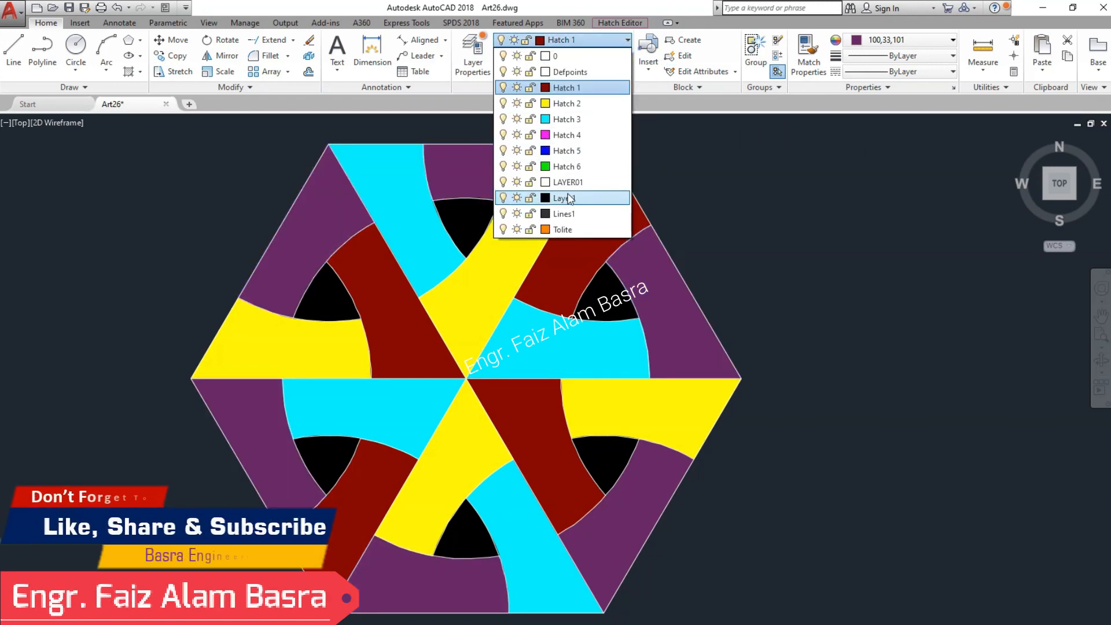
{"action": "left_click", "coordinate": [567, 151]}
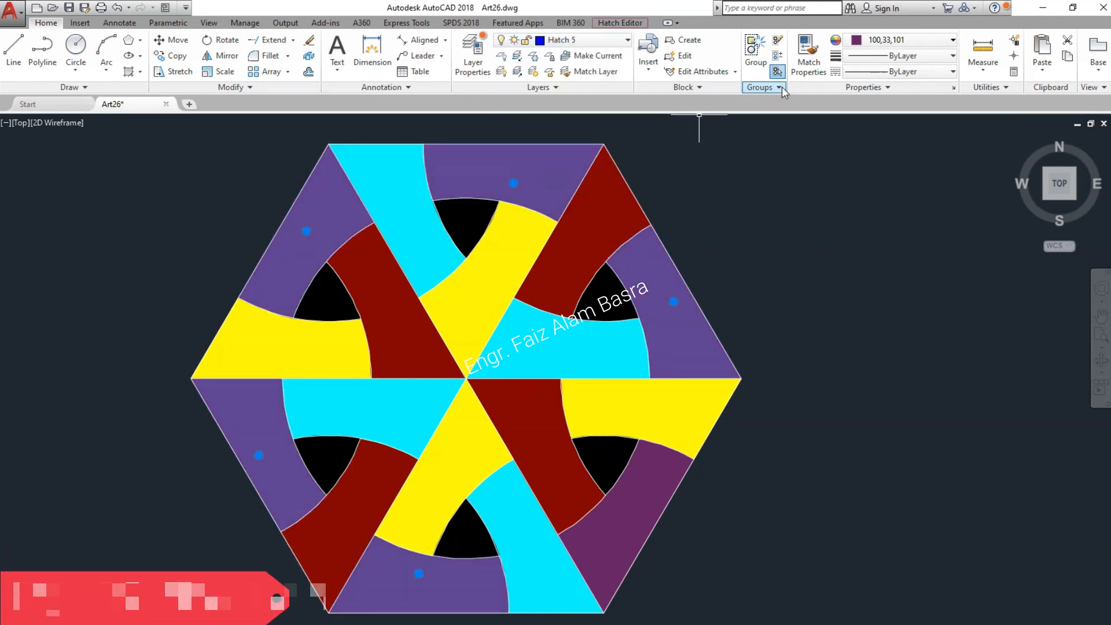
{"action": "left_click", "coordinate": [954, 40]}
{"action": "left_click", "coordinate": [926, 50]}
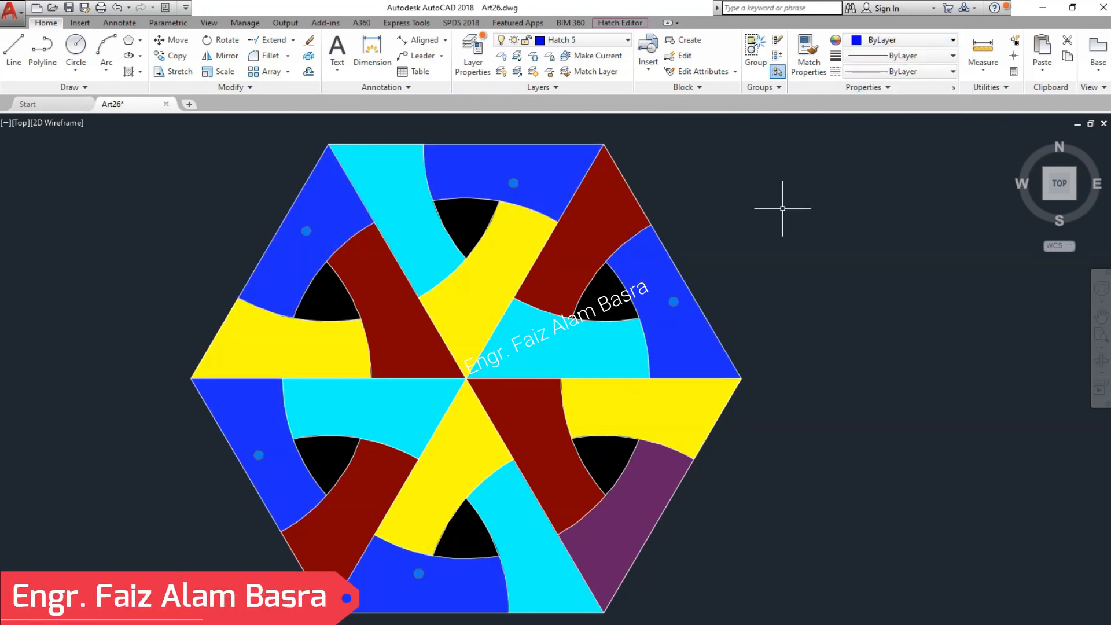
{"action": "key", "text": "Escape"}
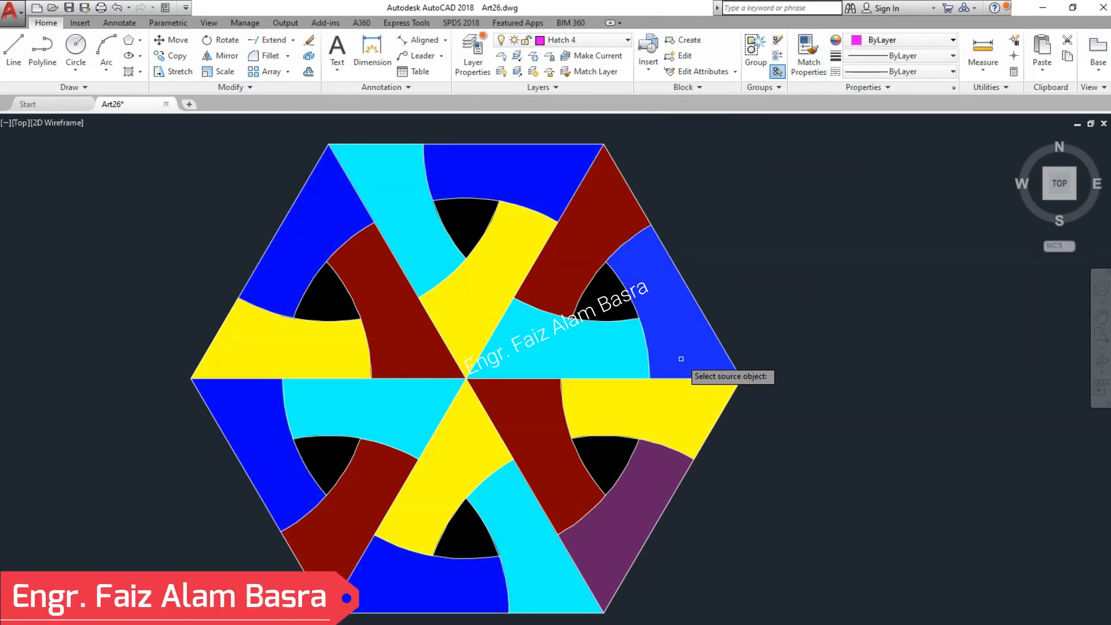
Match the blue hatch's properties onto the lower-right triangle's outer-edge arm
{"action": "left_click", "coordinate": [676, 355]}
{"action": "left_click", "coordinate": [656, 468]}
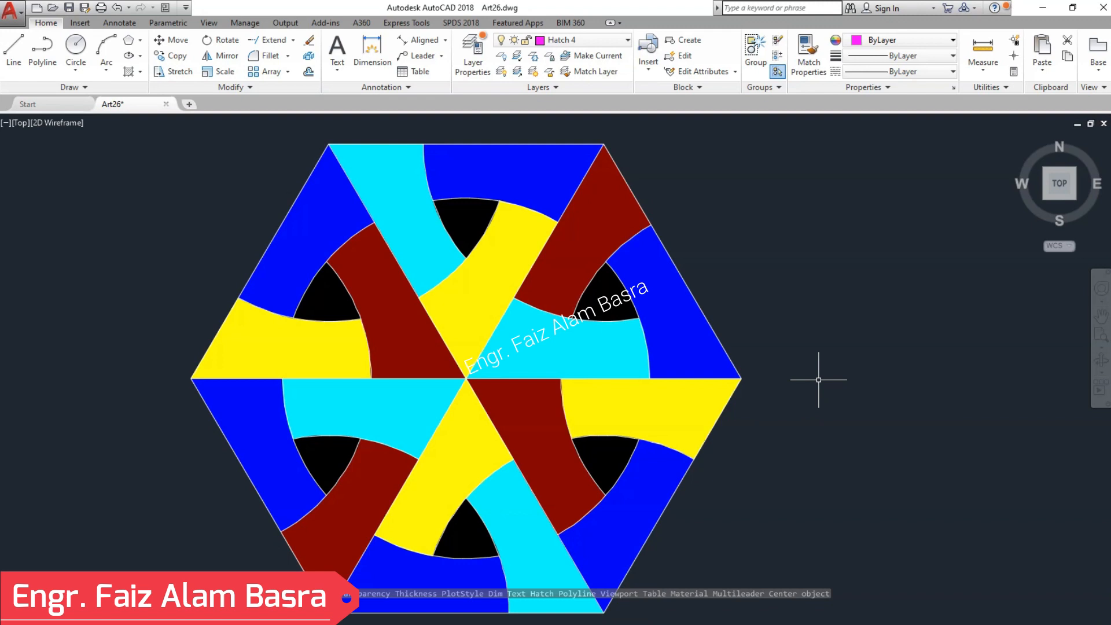
Examine the fully coloured hexagonal pattern up close and as a whole
{"action": "scroll", "coordinate": [407, 231], "scroll_direction": "down", "scroll_amount": 2}
{"action": "scroll", "coordinate": [479, 304], "scroll_direction": "up", "scroll_amount": 2}
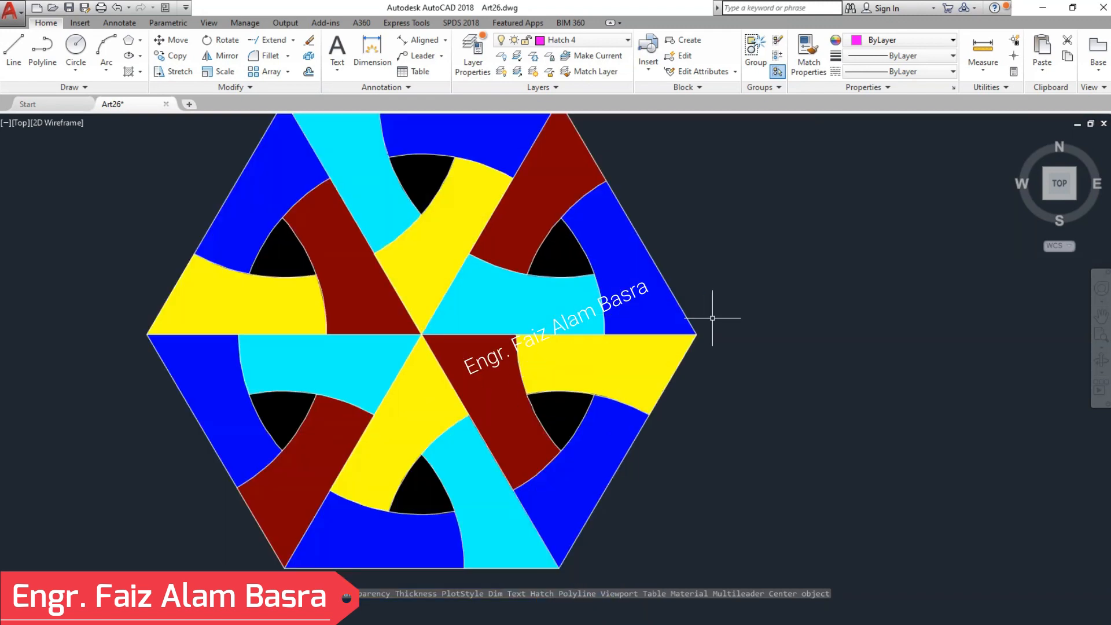
{"action": "scroll", "coordinate": [457, 287], "scroll_direction": "down", "scroll_amount": 2}
{"action": "scroll", "coordinate": [397, 292], "scroll_direction": "up", "scroll_amount": 2}
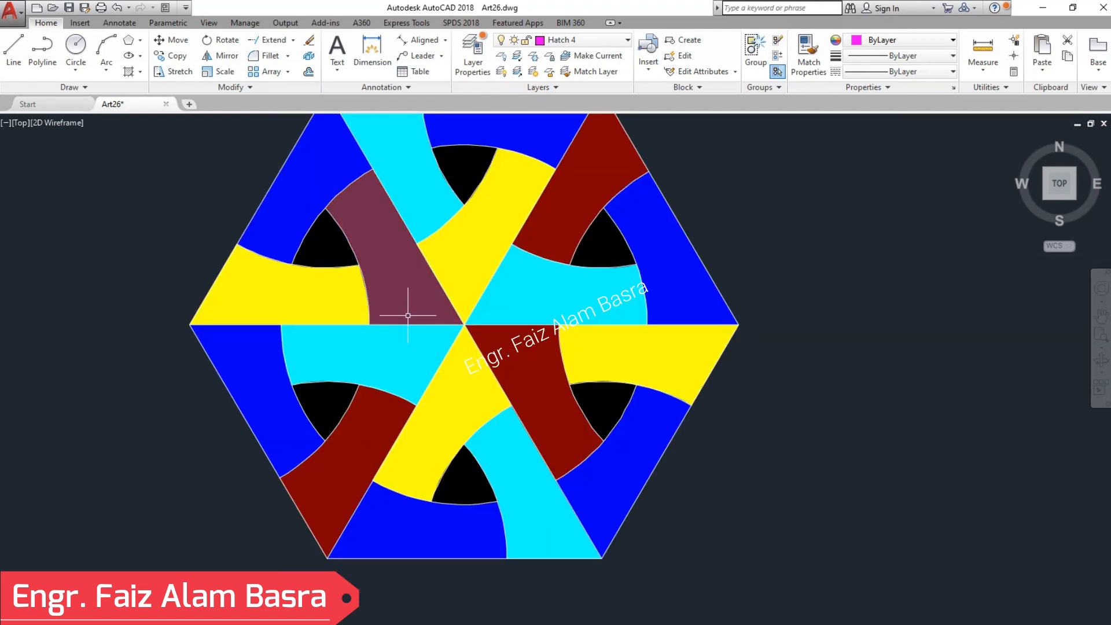
{"action": "scroll", "coordinate": [666, 278], "scroll_direction": "down", "scroll_amount": 2}
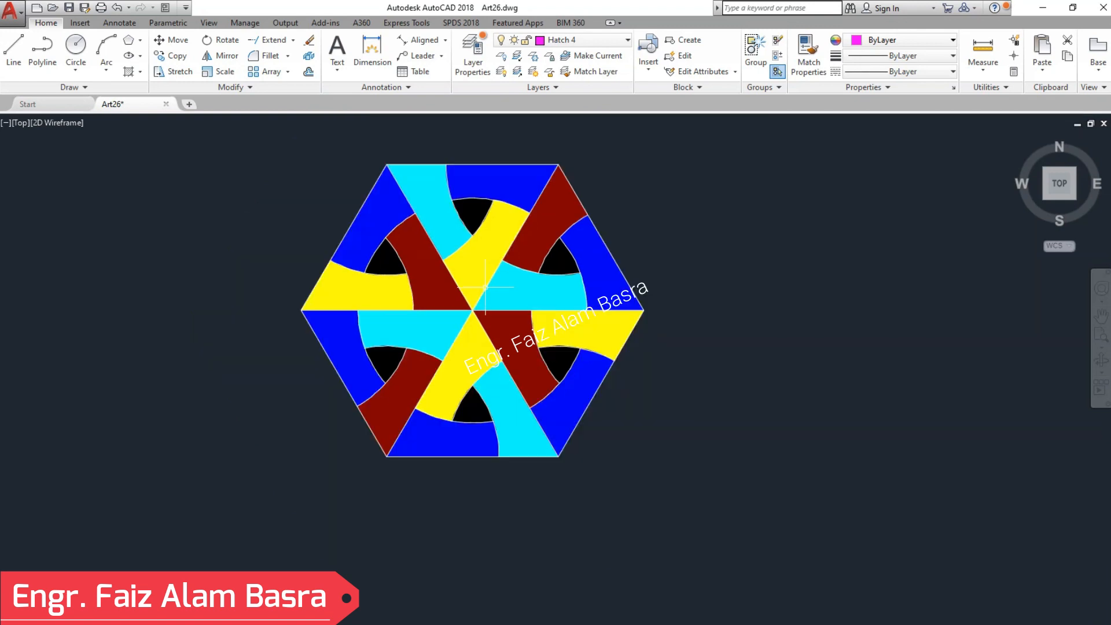
{"action": "scroll", "coordinate": [472, 198], "scroll_direction": "up", "scroll_amount": 2}
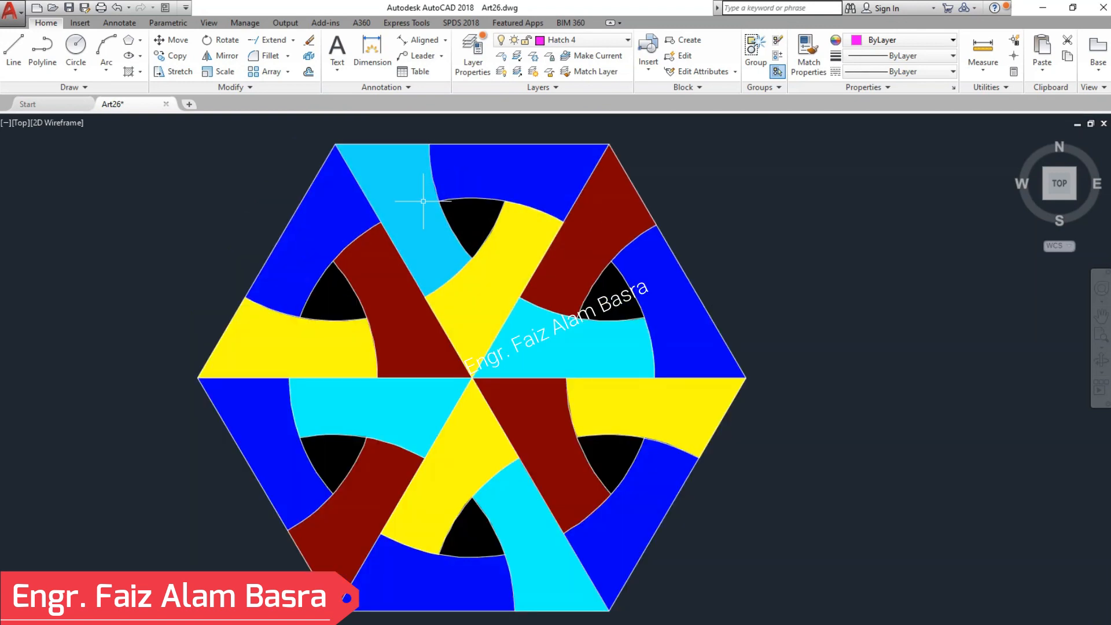
{"action": "scroll", "coordinate": [375, 206], "scroll_direction": "down", "scroll_amount": 2}
{"action": "scroll", "coordinate": [555, 199], "scroll_direction": "up", "scroll_amount": 2}
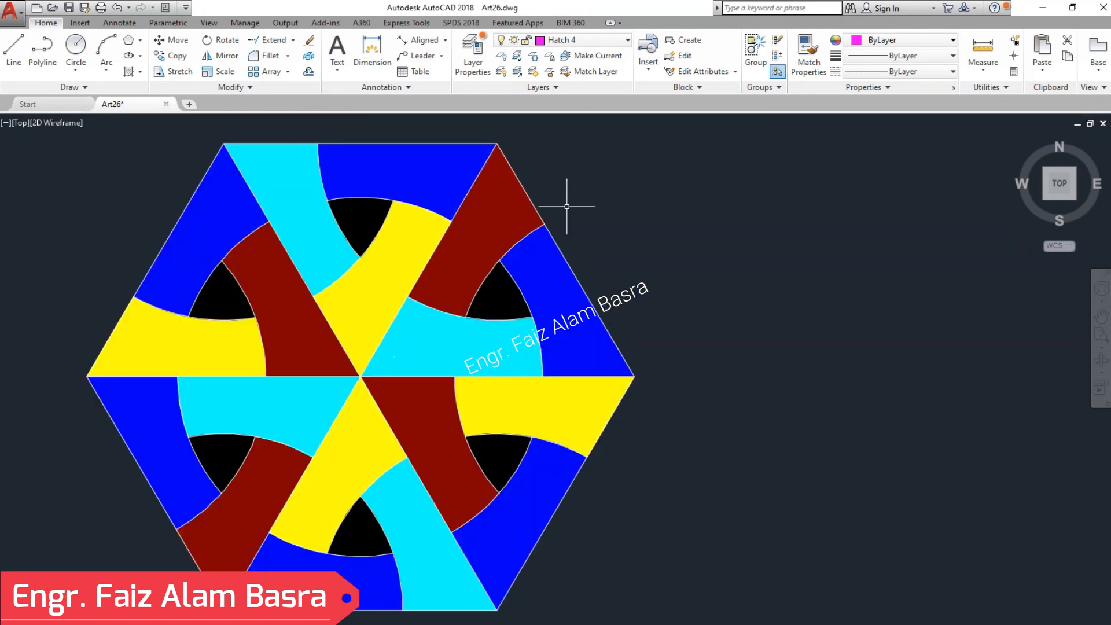
{"action": "scroll", "coordinate": [473, 205], "scroll_direction": "down", "scroll_amount": 2}
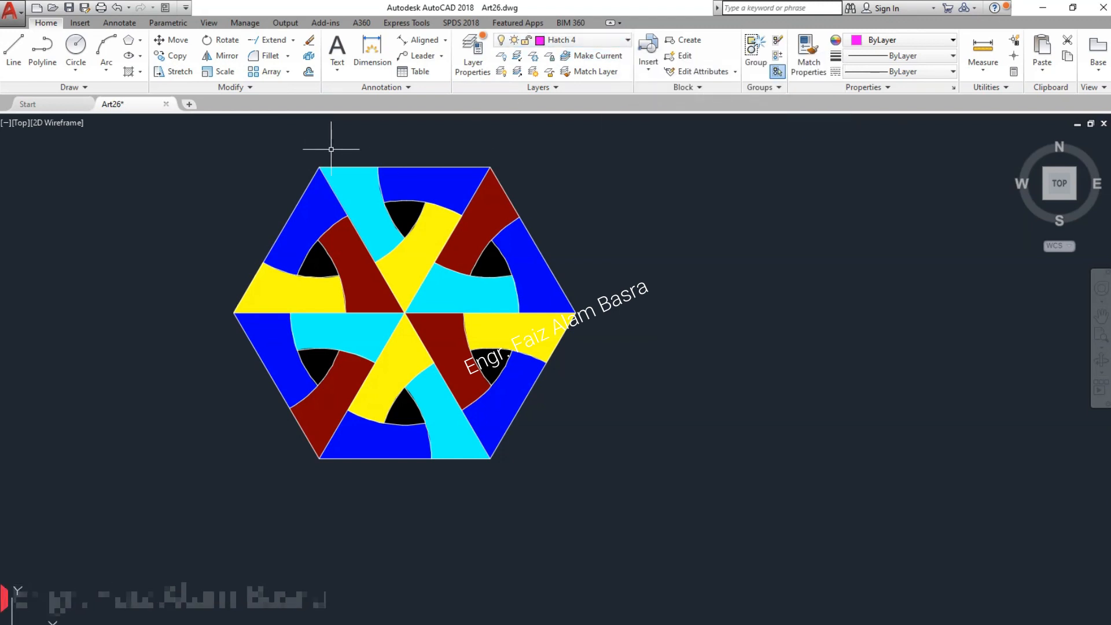
Turn off layers Hatch 1 through Hatch 6, LAYER01 and Layer1, including the current layer Hatch 4, leaving the Lines1 linework on
{"action": "left_click", "coordinate": [174, 56]}
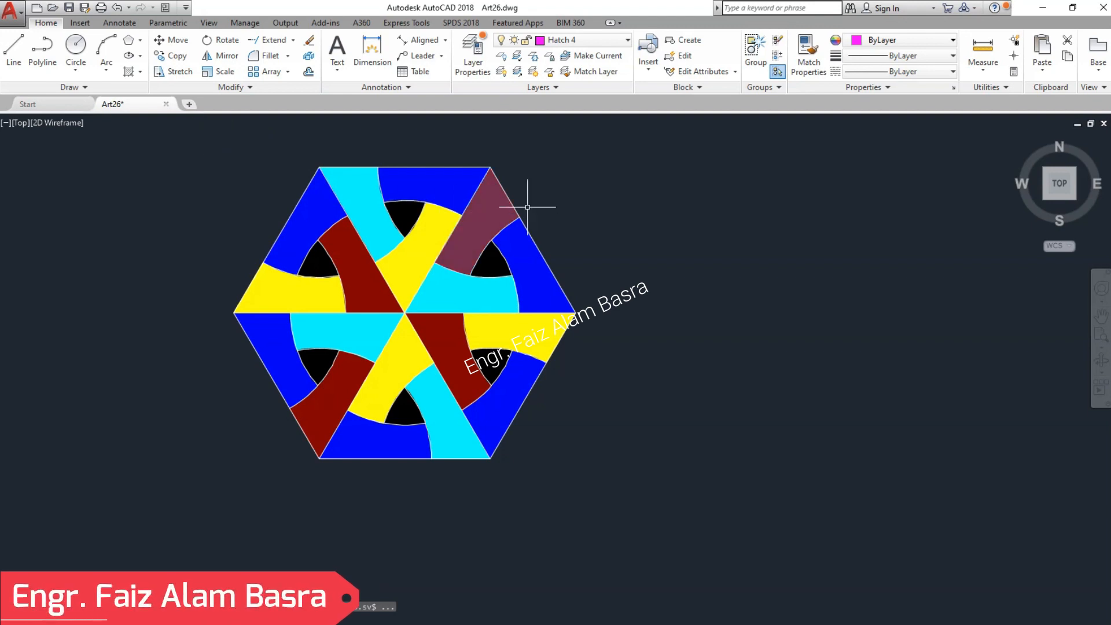
{"action": "left_click", "coordinate": [629, 41]}
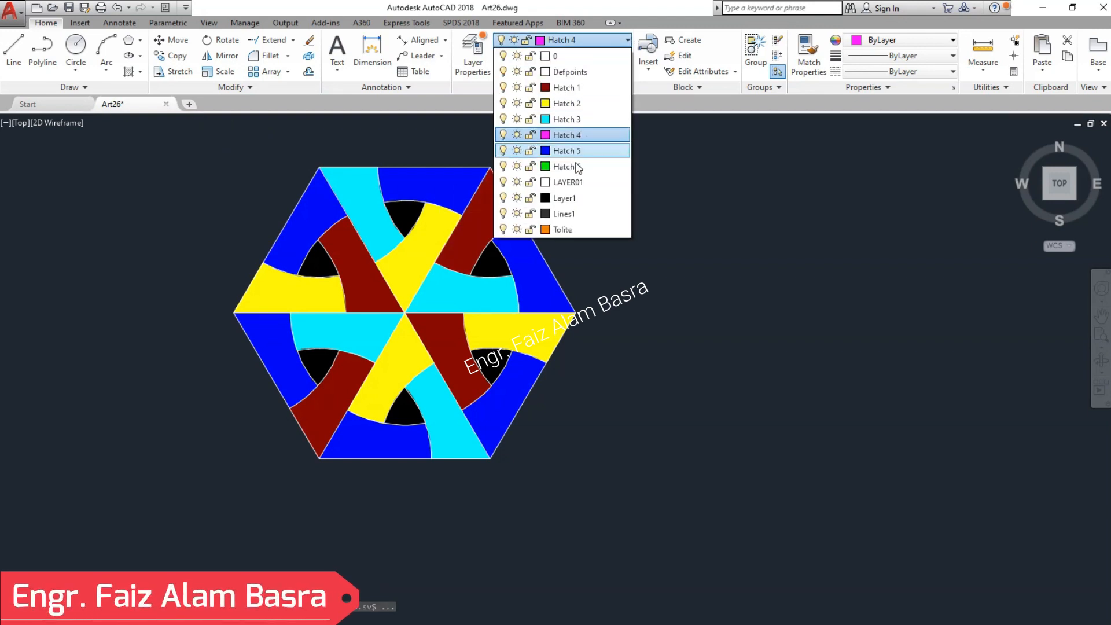
{"action": "left_click", "coordinate": [503, 88]}
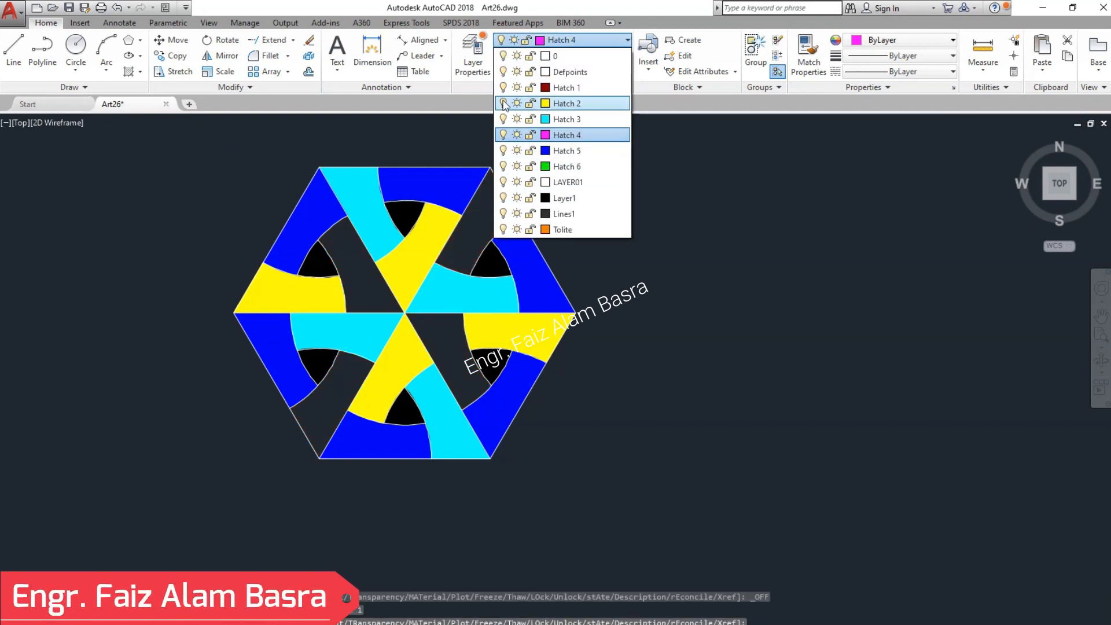
{"action": "left_click", "coordinate": [503, 104]}
{"action": "left_click", "coordinate": [503, 119]}
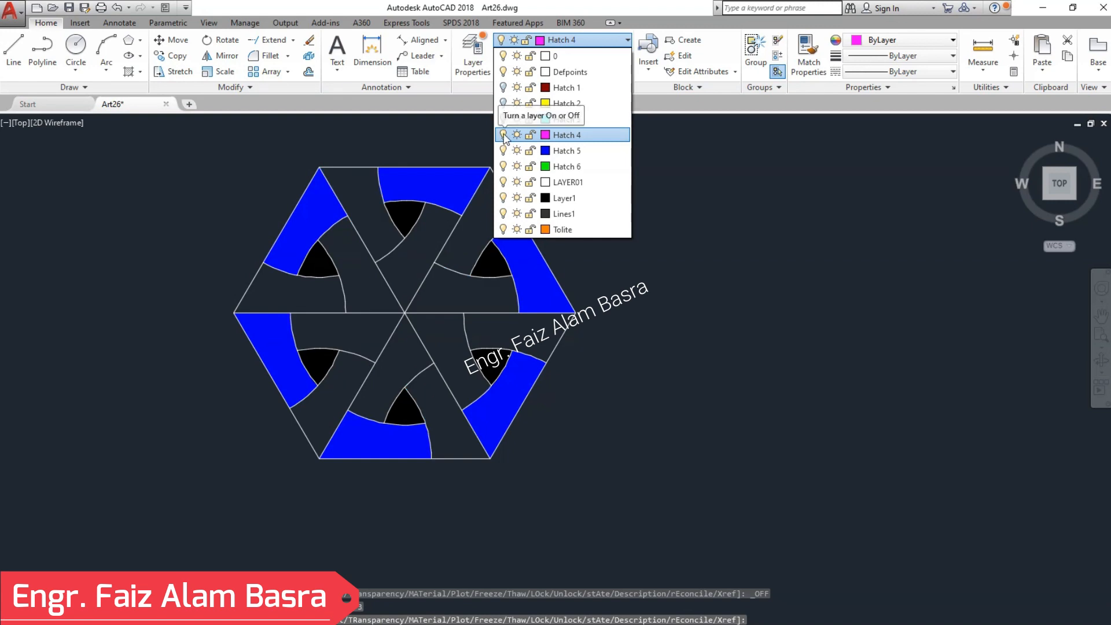
{"action": "left_click", "coordinate": [504, 134]}
{"action": "left_click", "coordinate": [517, 322]}
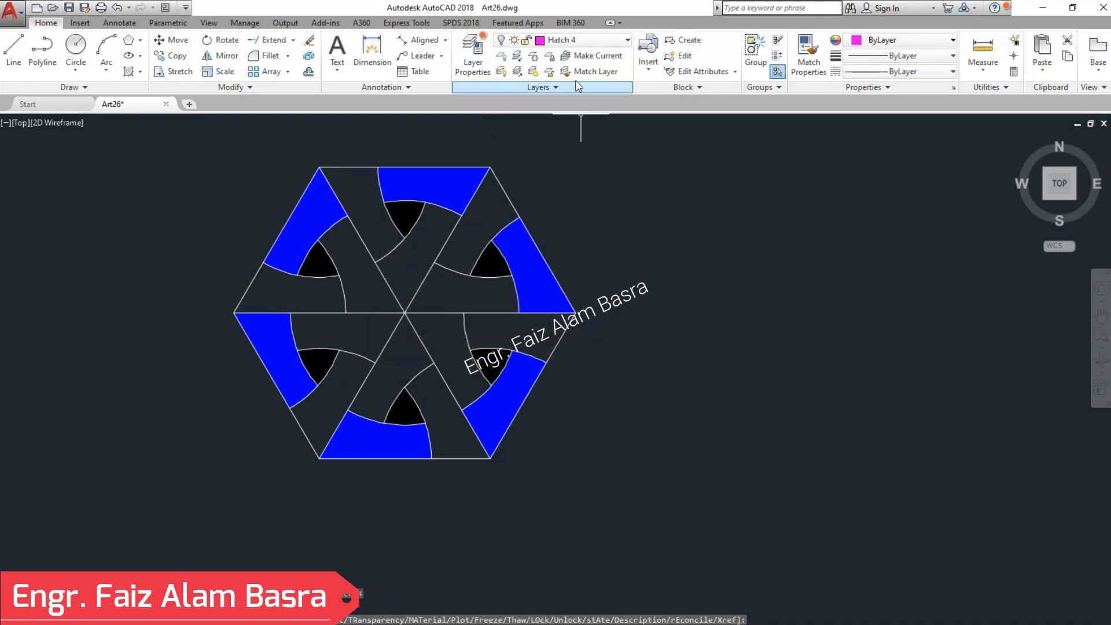
{"action": "left_click", "coordinate": [503, 151]}
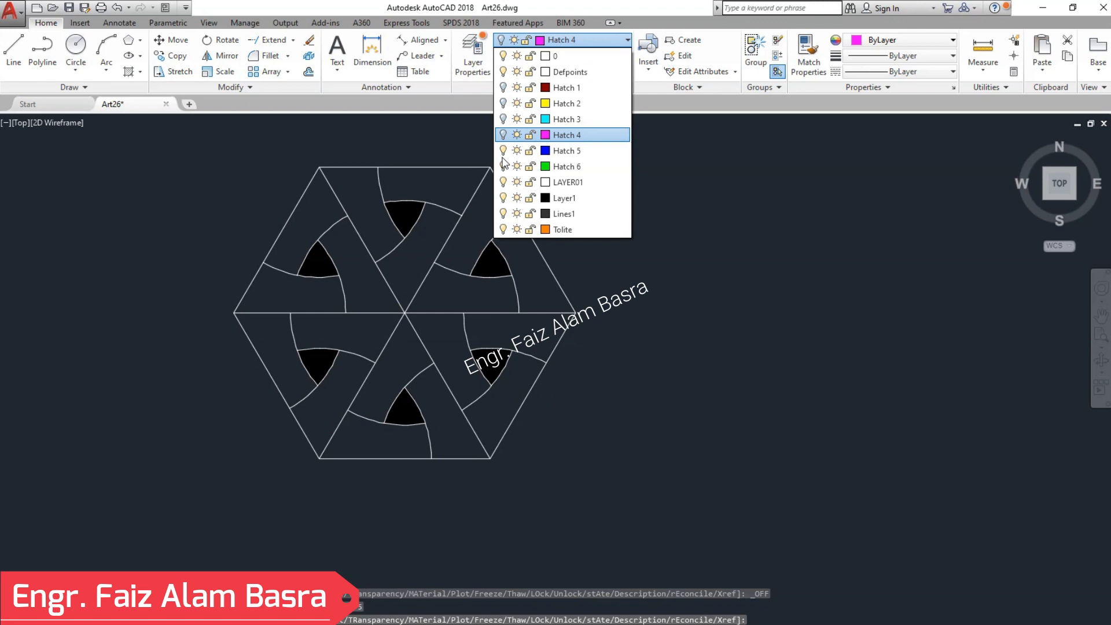
{"action": "left_click", "coordinate": [503, 198]}
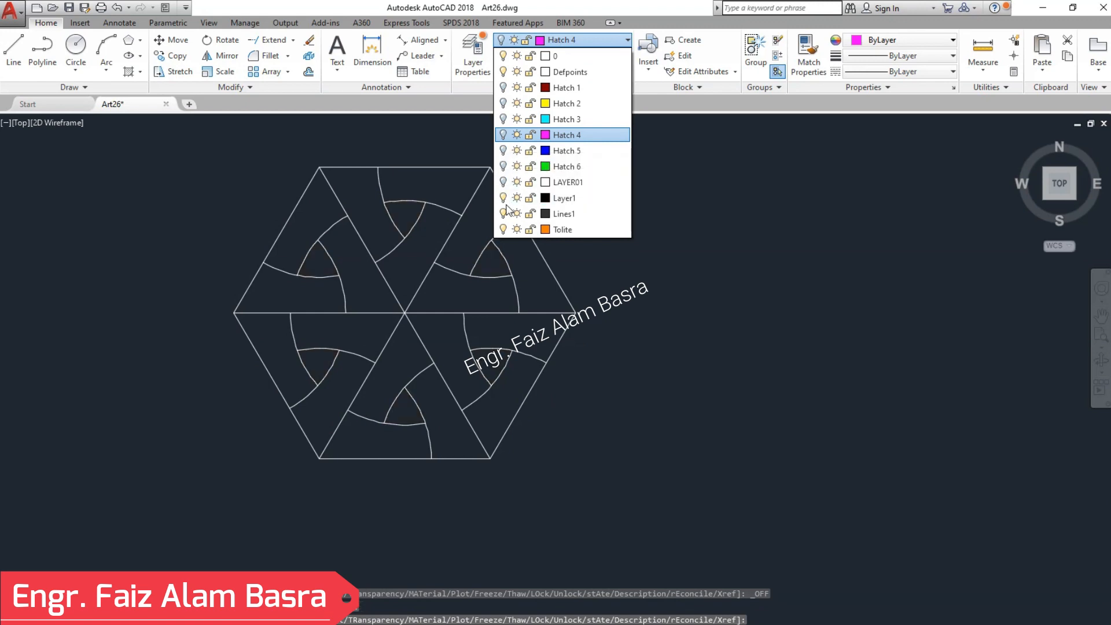
{"action": "left_click", "coordinate": [682, 260]}
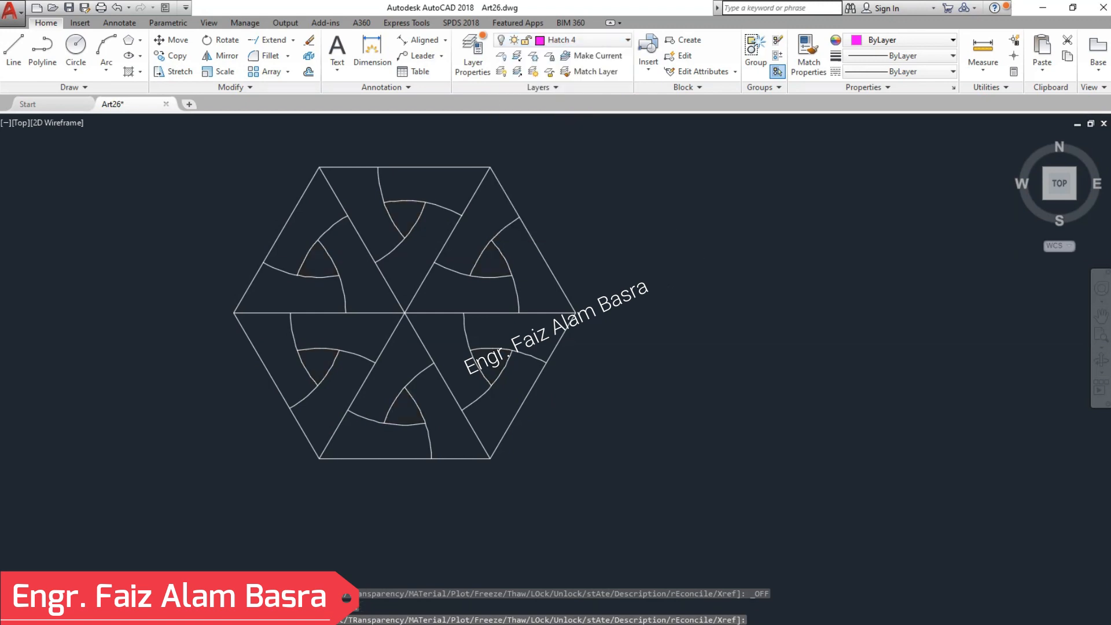
Group all the linework of the hexagonal pattern
{"action": "left_click", "coordinate": [687, 508]}
{"action": "left_click", "coordinate": [188, 125]}
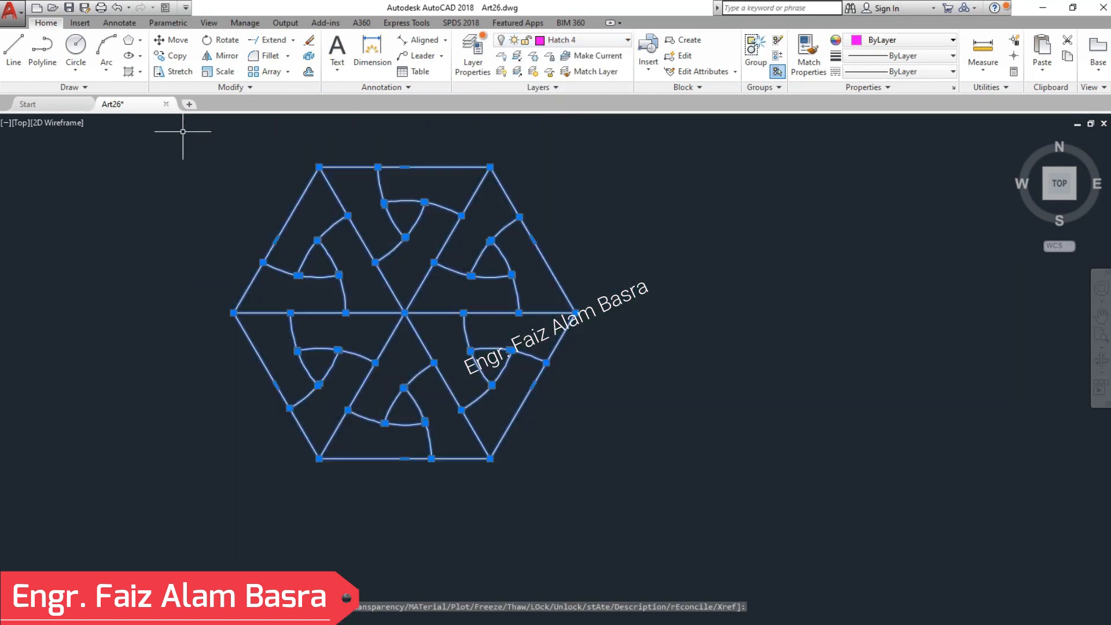
{"action": "left_click", "coordinate": [757, 51]}
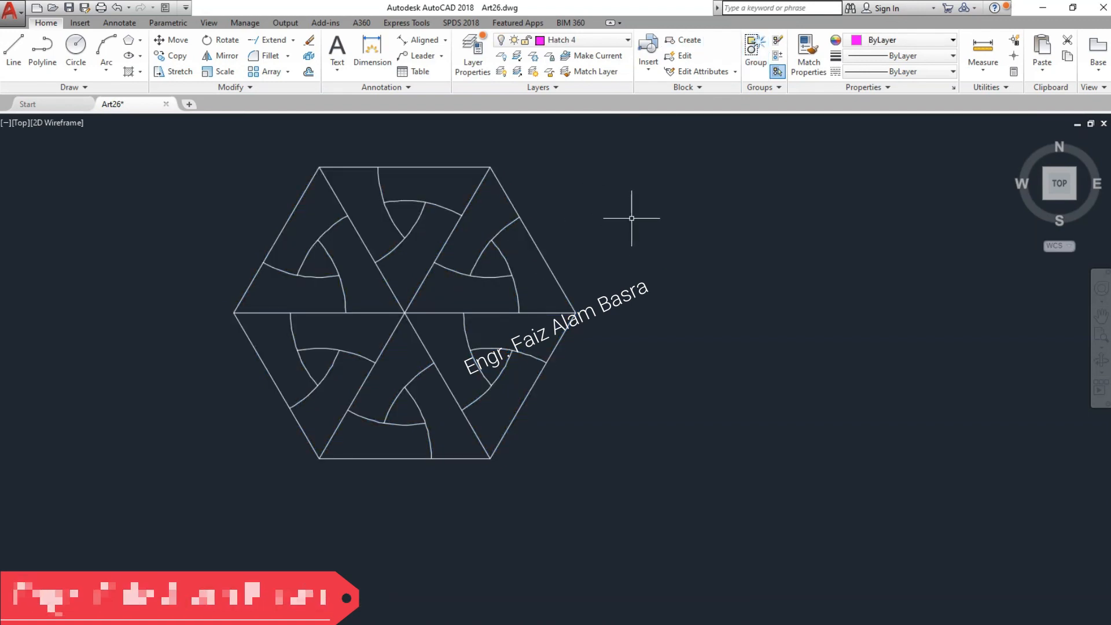
Turn off layer Lines1, turn on Layer1 and check the selection of the six curved middle triangles' hatch
{"action": "left_click", "coordinate": [628, 40]}
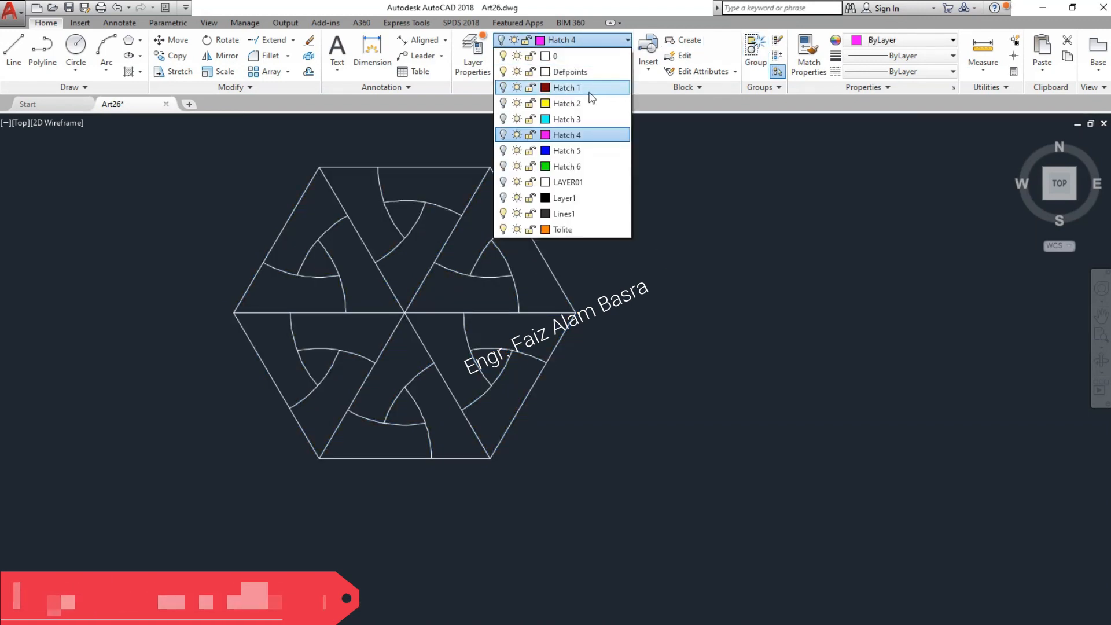
{"action": "left_click", "coordinate": [503, 214]}
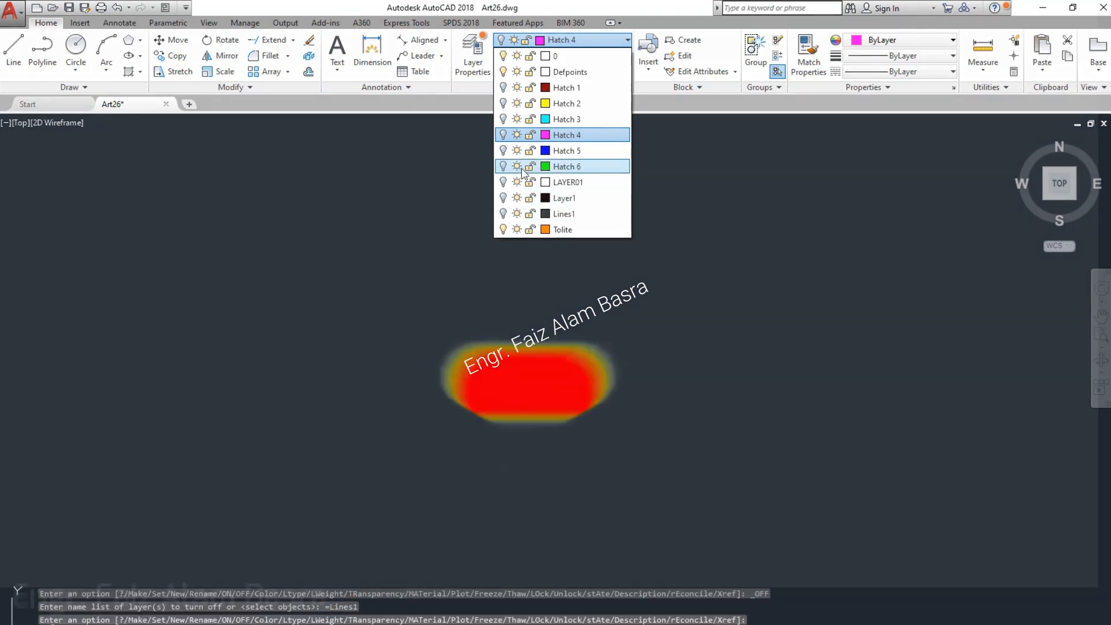
{"action": "left_click", "coordinate": [616, 397]}
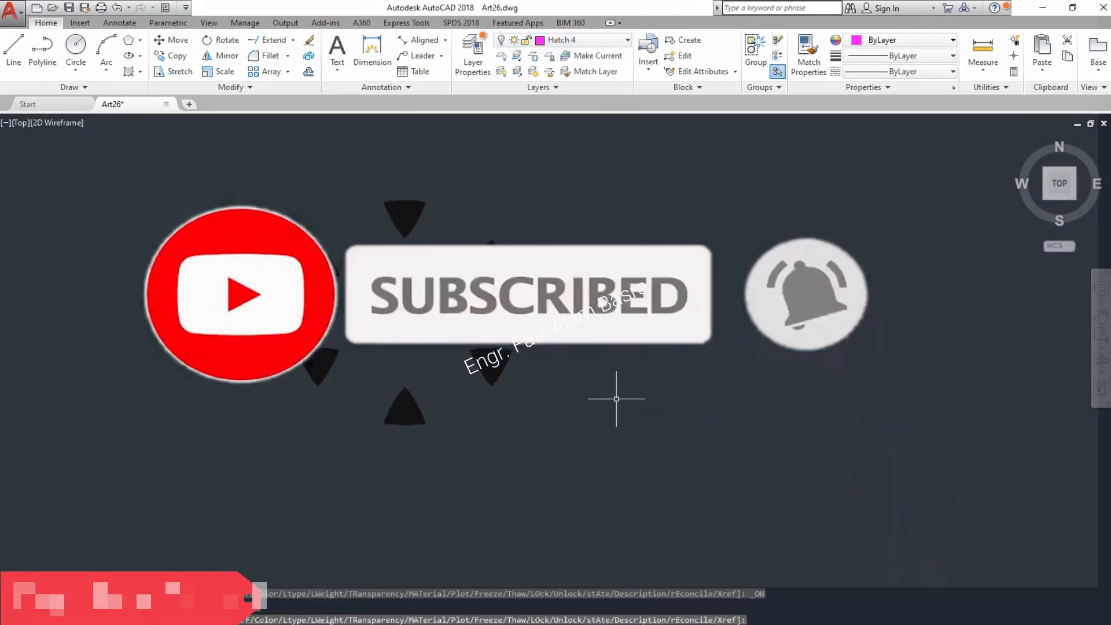
{"action": "left_click", "coordinate": [637, 508]}
{"action": "left_click", "coordinate": [209, 161]}
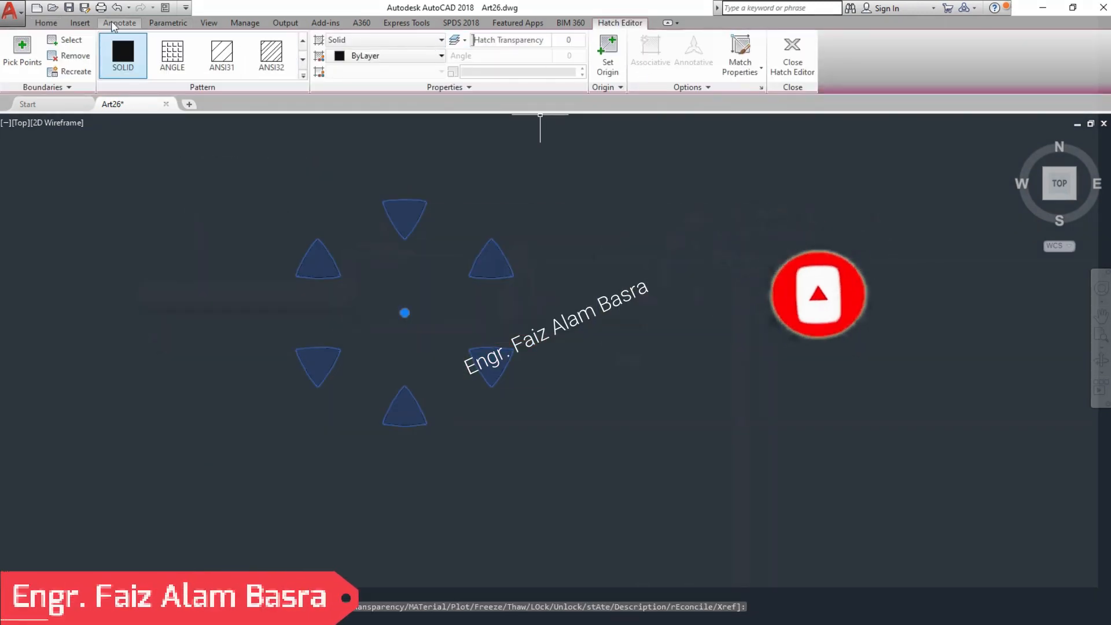
{"action": "left_click", "coordinate": [46, 23]}
{"action": "key", "text": "Escape"}
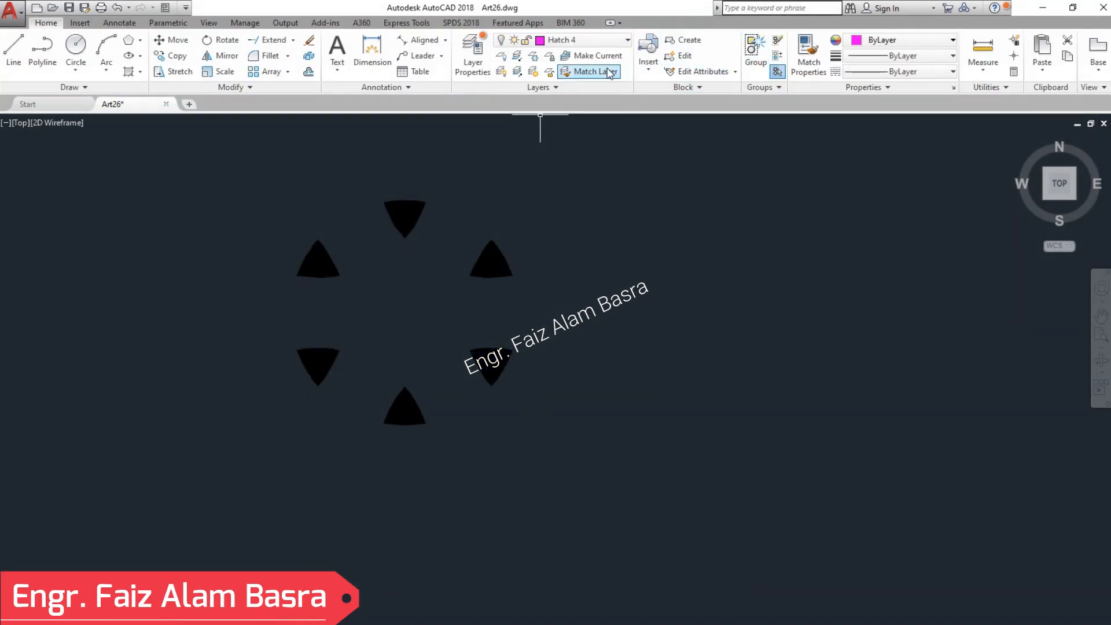
Show layer Hatch 1 in place of Layer1 and group its four dark red hatches
{"action": "left_click", "coordinate": [628, 40]}
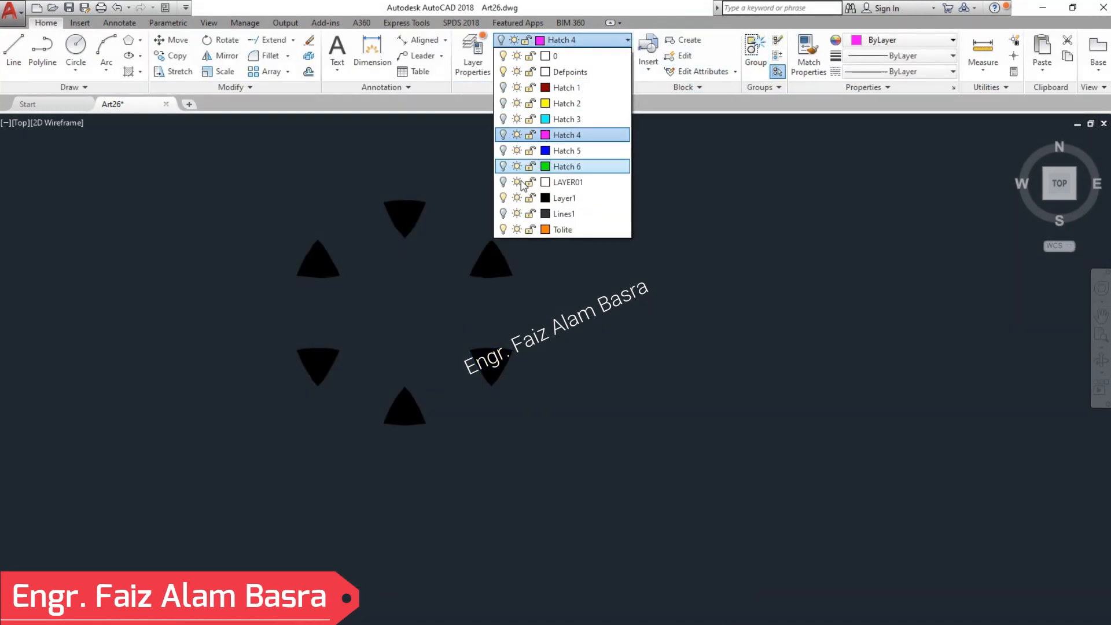
{"action": "left_click", "coordinate": [504, 198]}
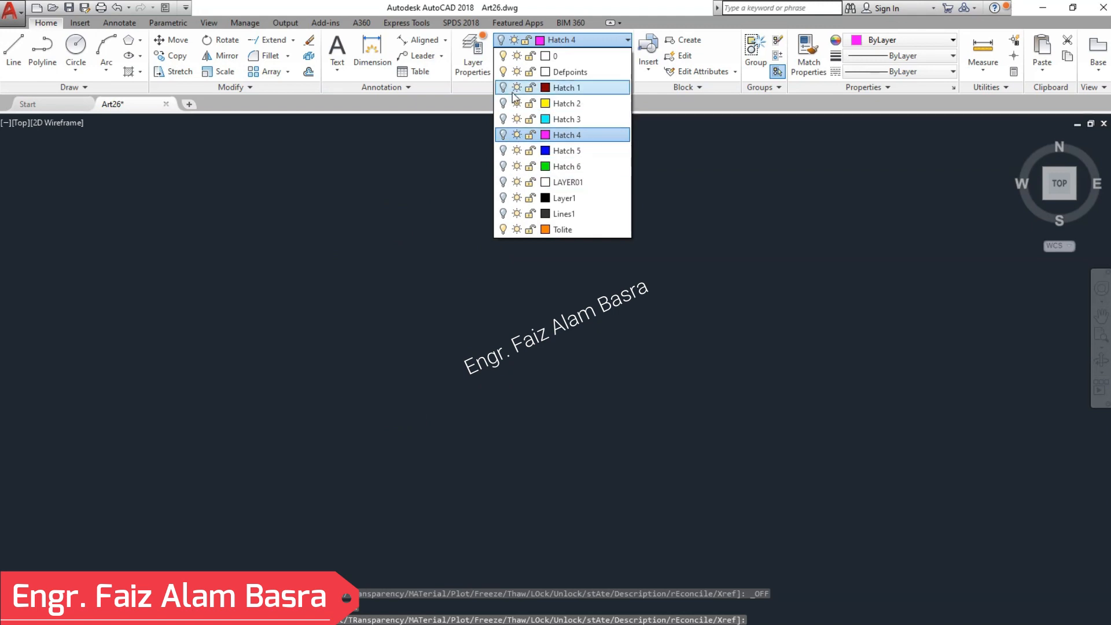
{"action": "left_click", "coordinate": [734, 224]}
{"action": "left_click", "coordinate": [701, 535]}
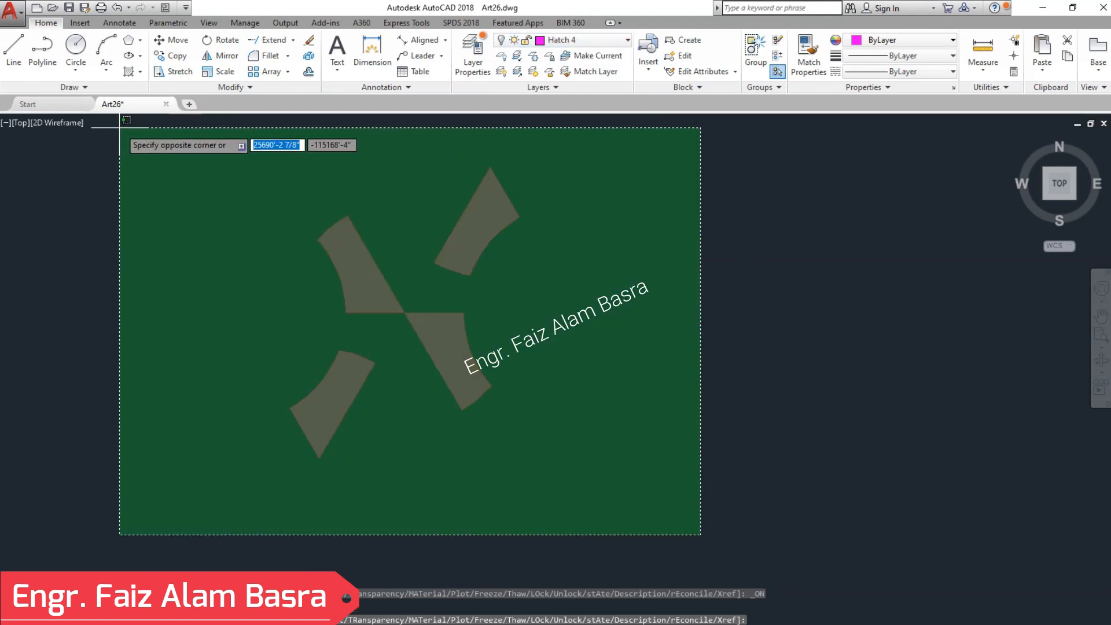
{"action": "left_click", "coordinate": [184, 128]}
{"action": "left_click", "coordinate": [46, 23]}
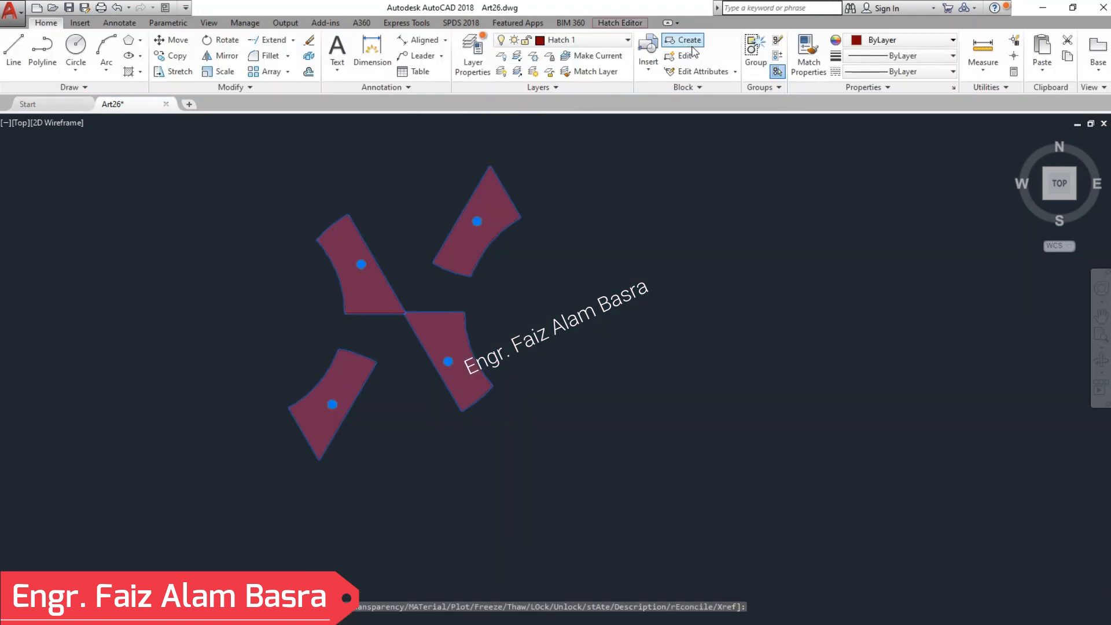
{"action": "left_click", "coordinate": [753, 49]}
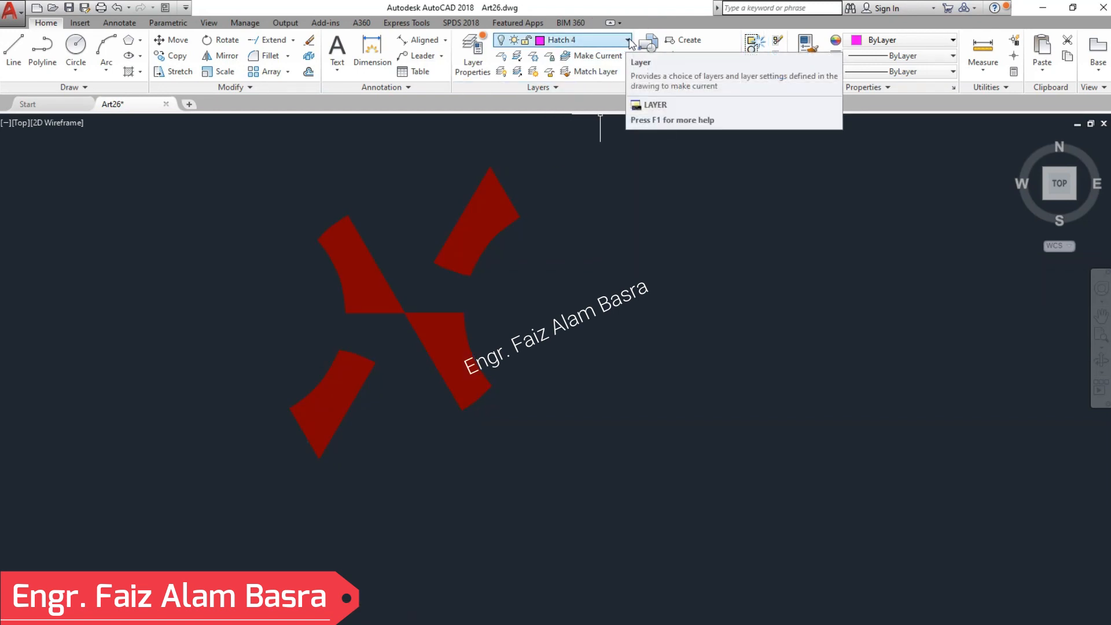
Show layer Hatch 2 in place of Hatch 1 and select its four yellow hatches
{"action": "left_click", "coordinate": [628, 40]}
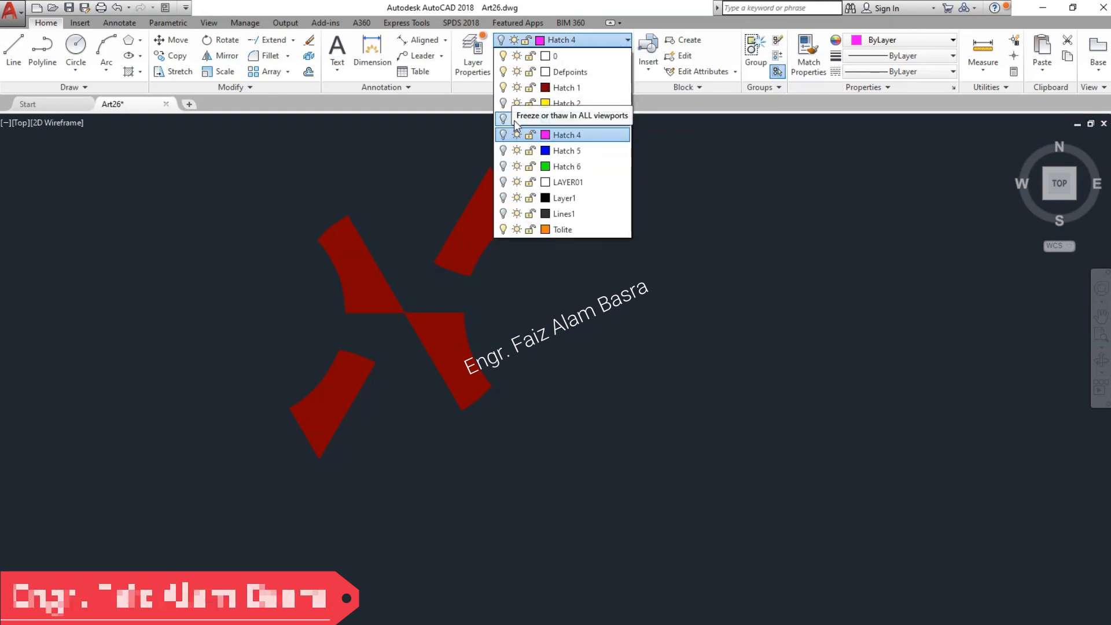
{"action": "left_click", "coordinate": [503, 88]}
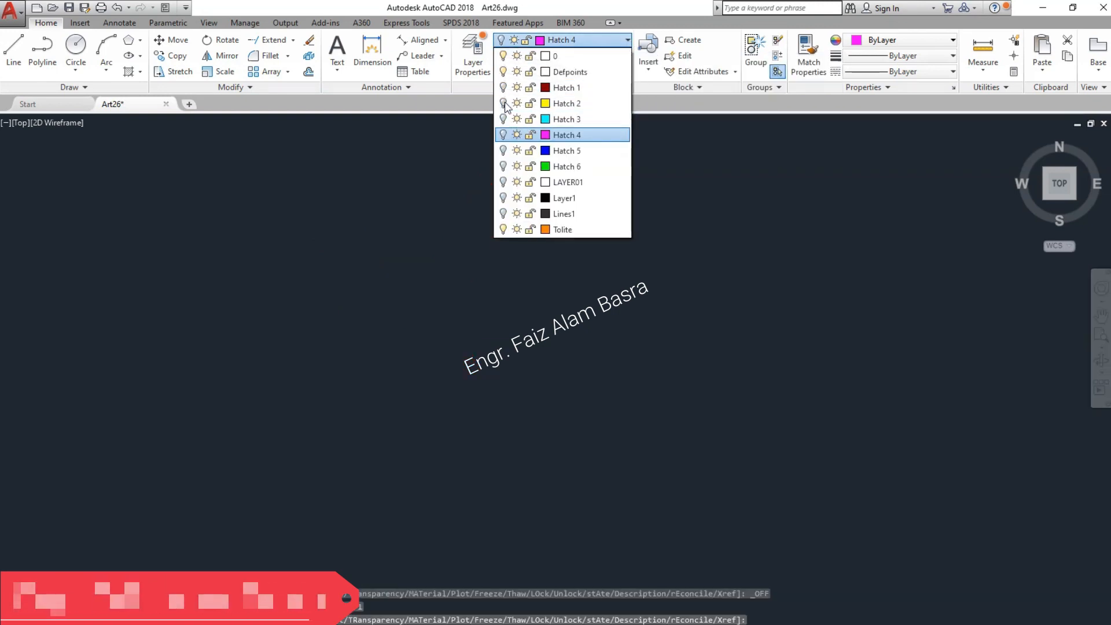
{"action": "left_click", "coordinate": [665, 228]}
{"action": "left_click", "coordinate": [713, 480]}
{"action": "left_click", "coordinate": [186, 148]}
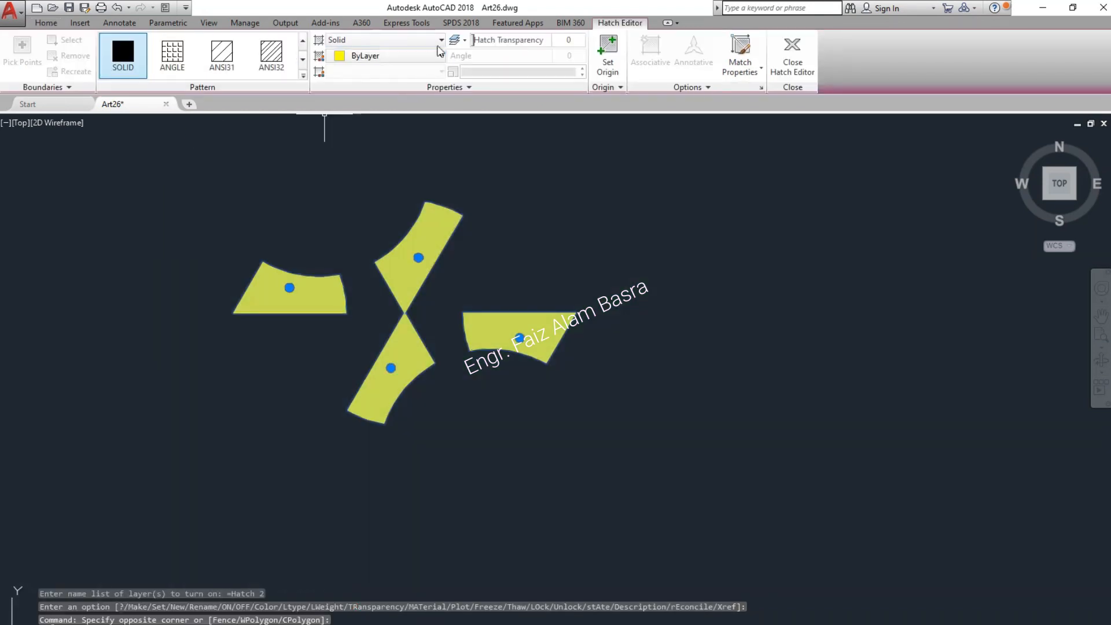
{"action": "left_click", "coordinate": [45, 23]}
{"action": "key", "text": "Escape"}
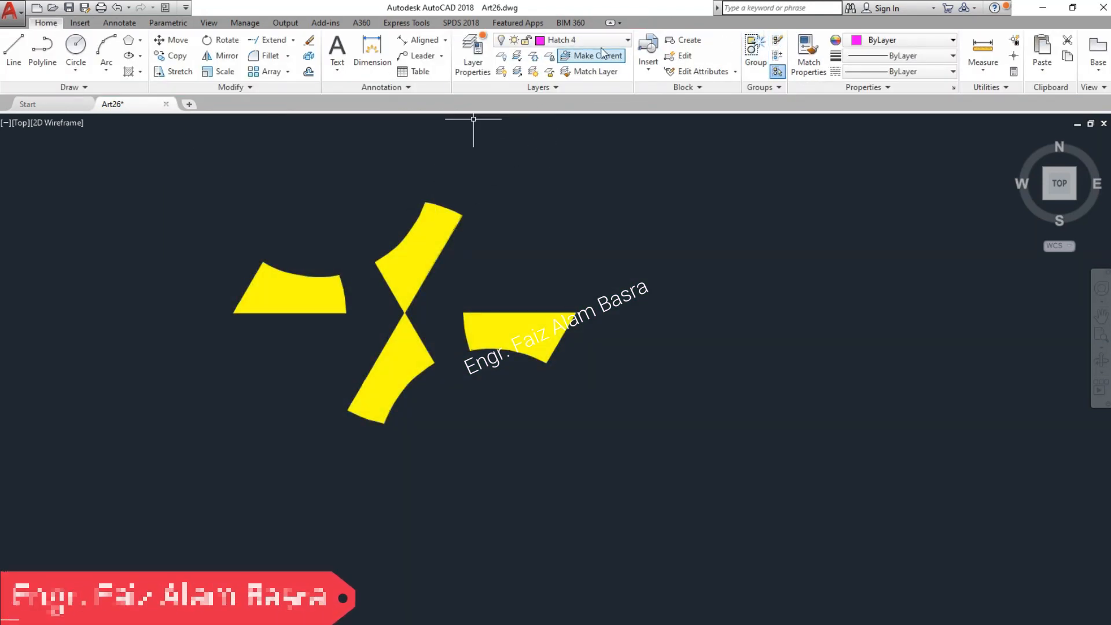
Show layer Hatch 3 in place of Hatch 2 and group its four cyan hatches
{"action": "left_click", "coordinate": [628, 42]}
{"action": "left_click", "coordinate": [503, 105]}
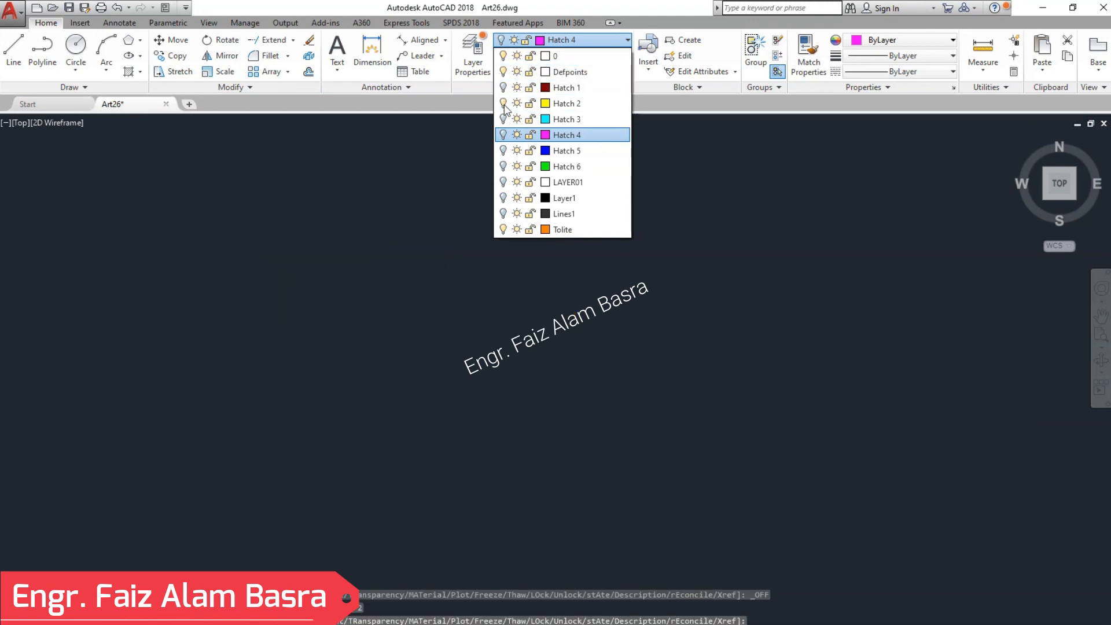
{"action": "left_click", "coordinate": [503, 119]}
{"action": "left_click", "coordinate": [682, 317]}
{"action": "left_click", "coordinate": [589, 519]}
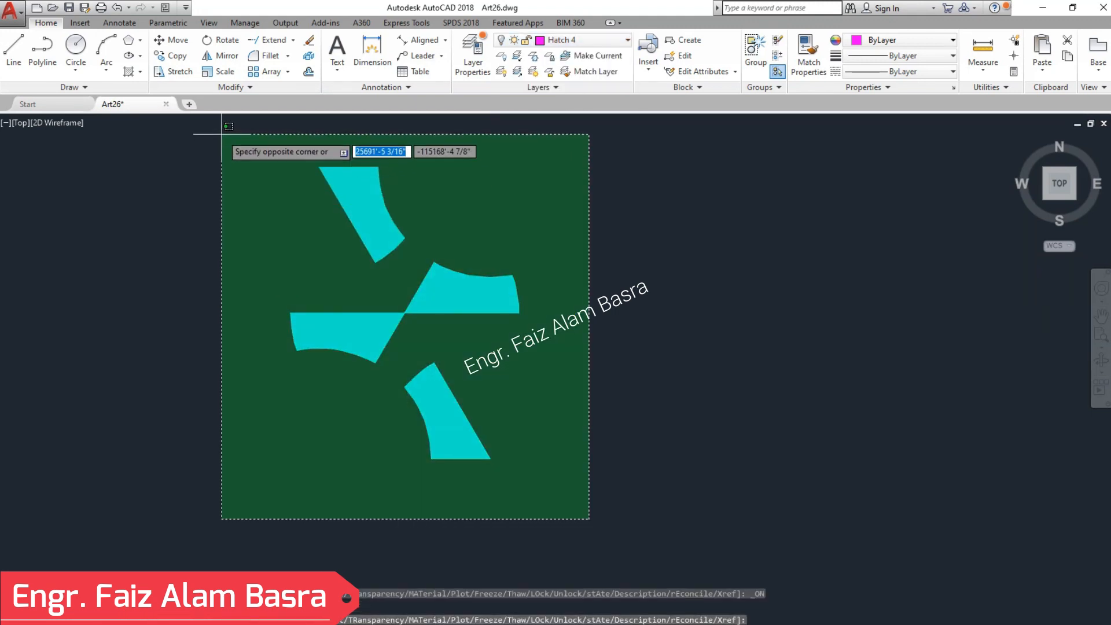
{"action": "left_click", "coordinate": [222, 134]}
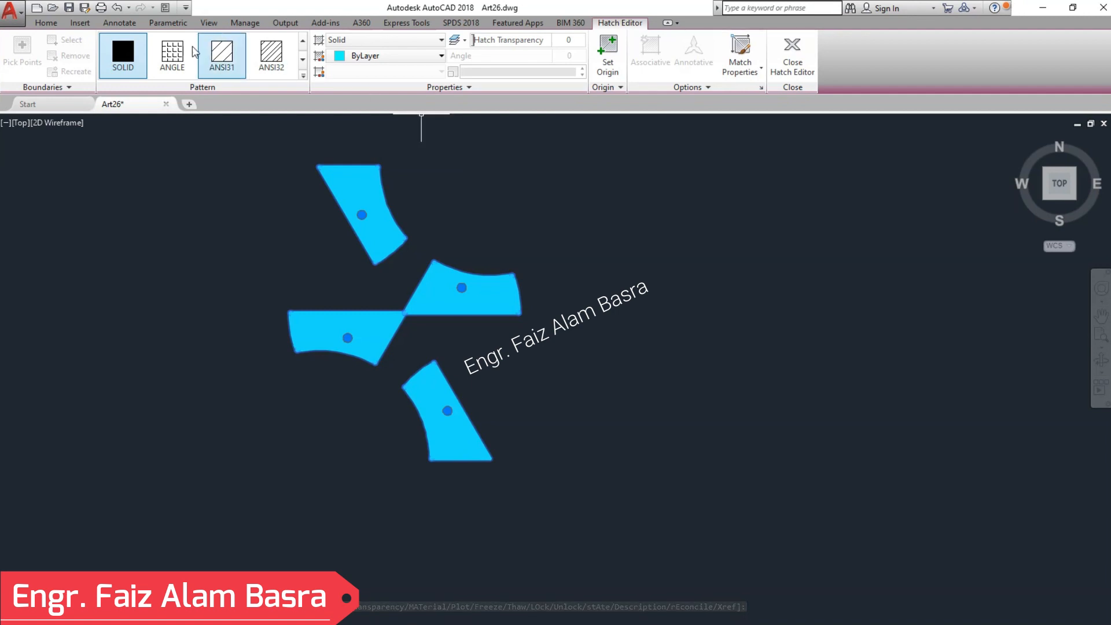
{"action": "left_click", "coordinate": [46, 23]}
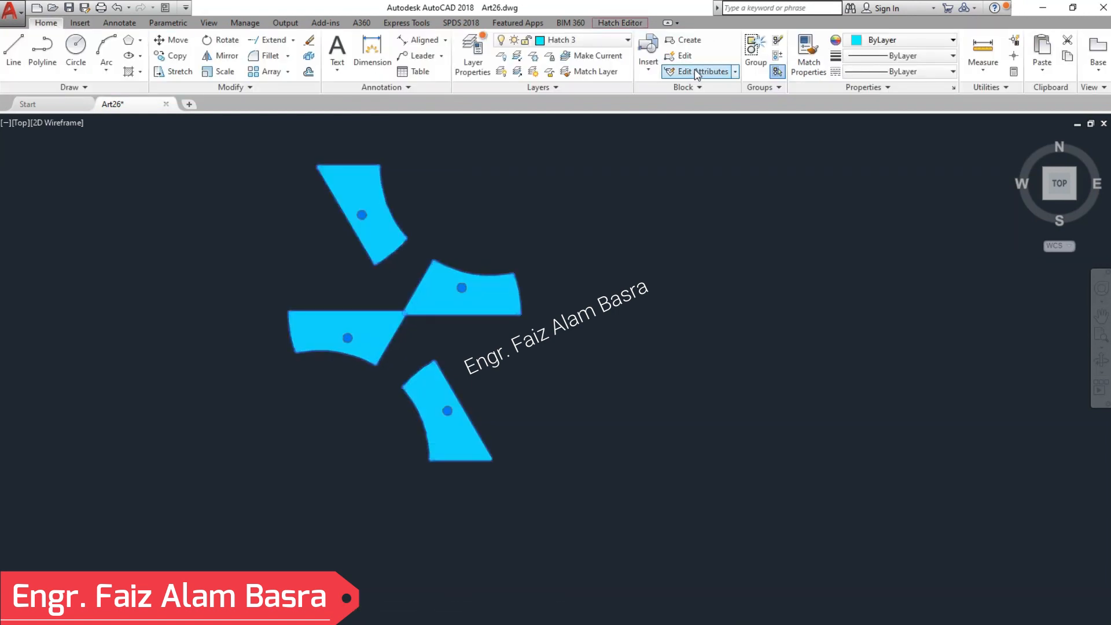
{"action": "left_click", "coordinate": [754, 51]}
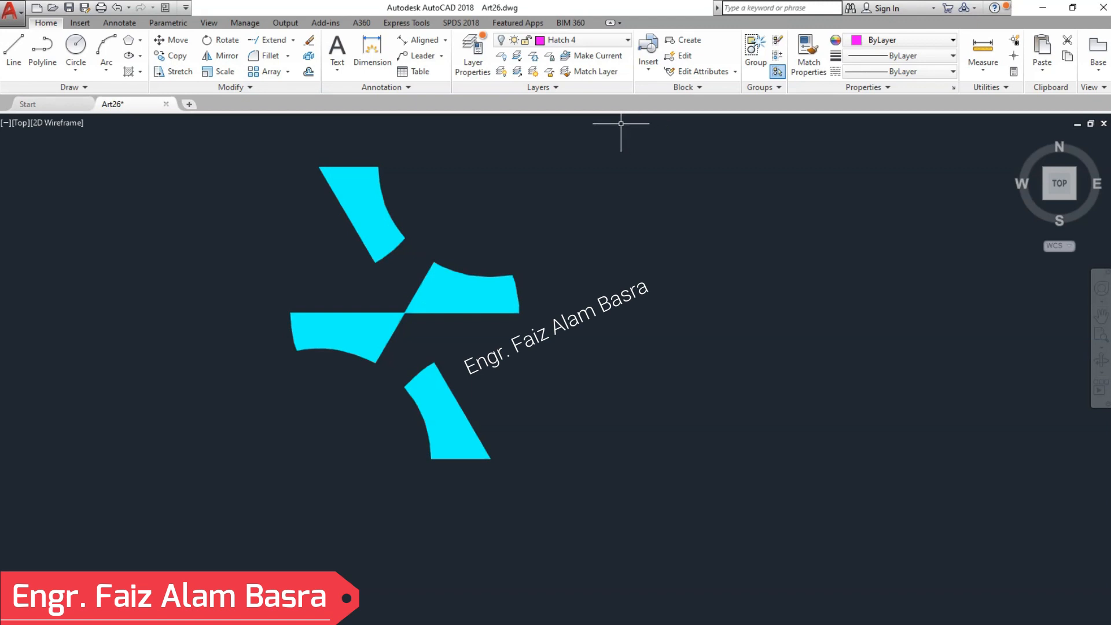
Turn off layer Hatch 3 and the current layer Hatch 4, leaving layer Hatch 5 turned on
{"action": "left_click", "coordinate": [628, 41]}
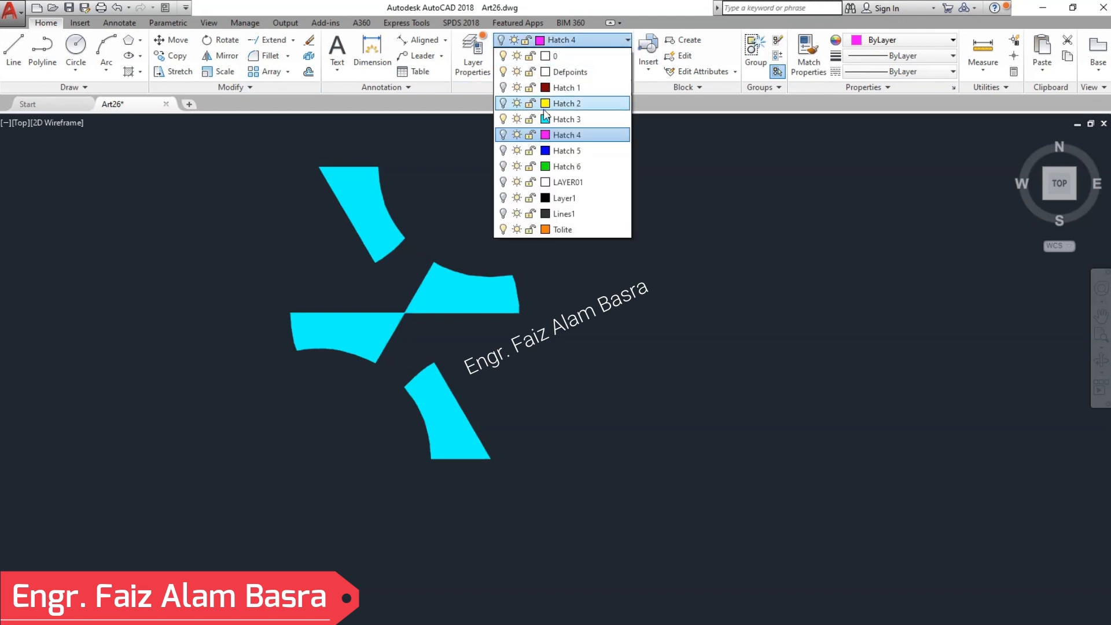
{"action": "left_click", "coordinate": [503, 119]}
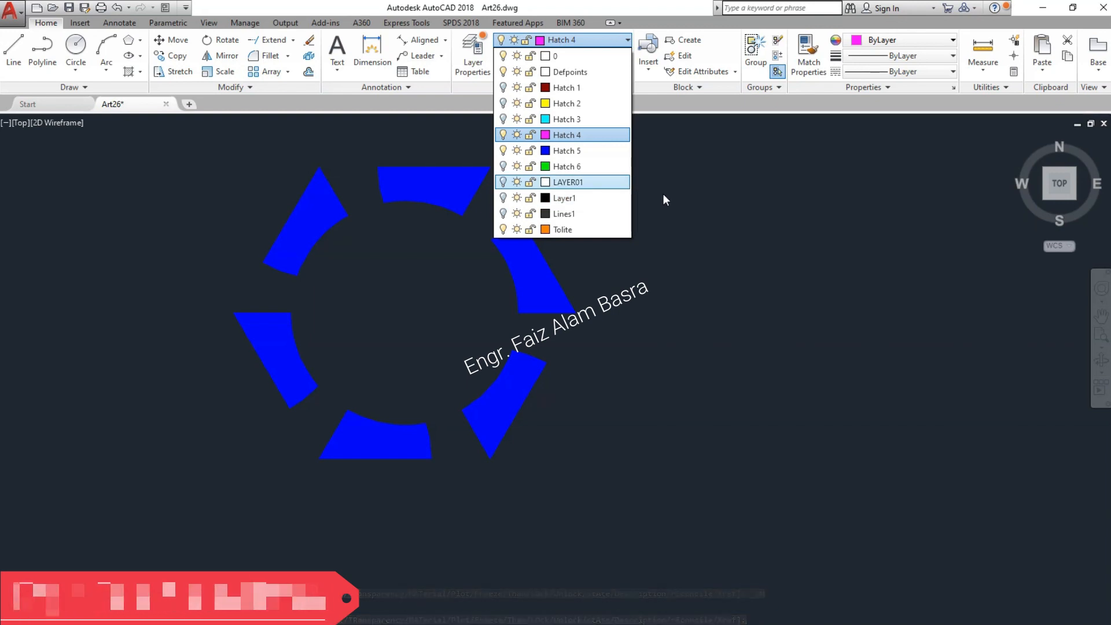
{"action": "left_click", "coordinate": [502, 135]}
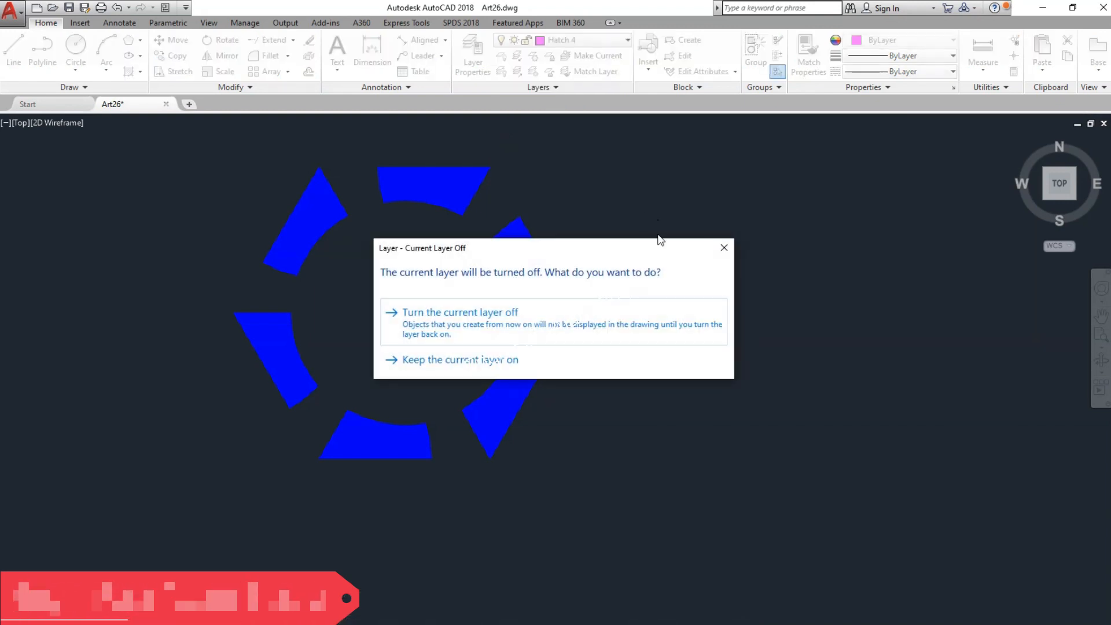
{"action": "left_click", "coordinate": [543, 319]}
Group the six blue outer-edge hatches on layer Hatch 5
{"action": "left_click", "coordinate": [687, 508]}
{"action": "left_click", "coordinate": [208, 136]}
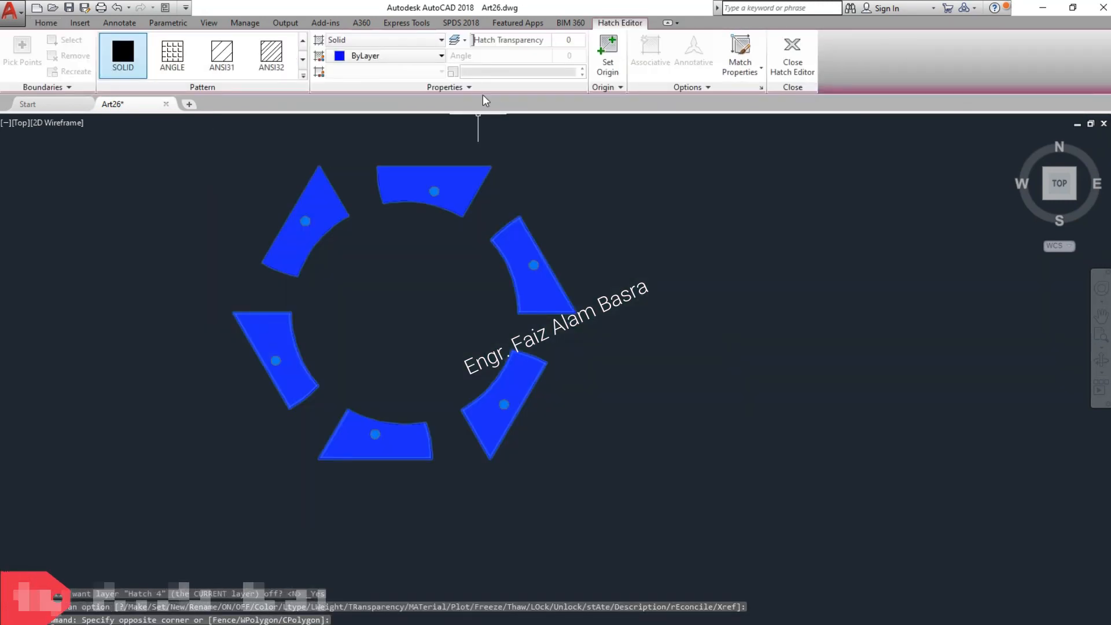
{"action": "left_click", "coordinate": [46, 23]}
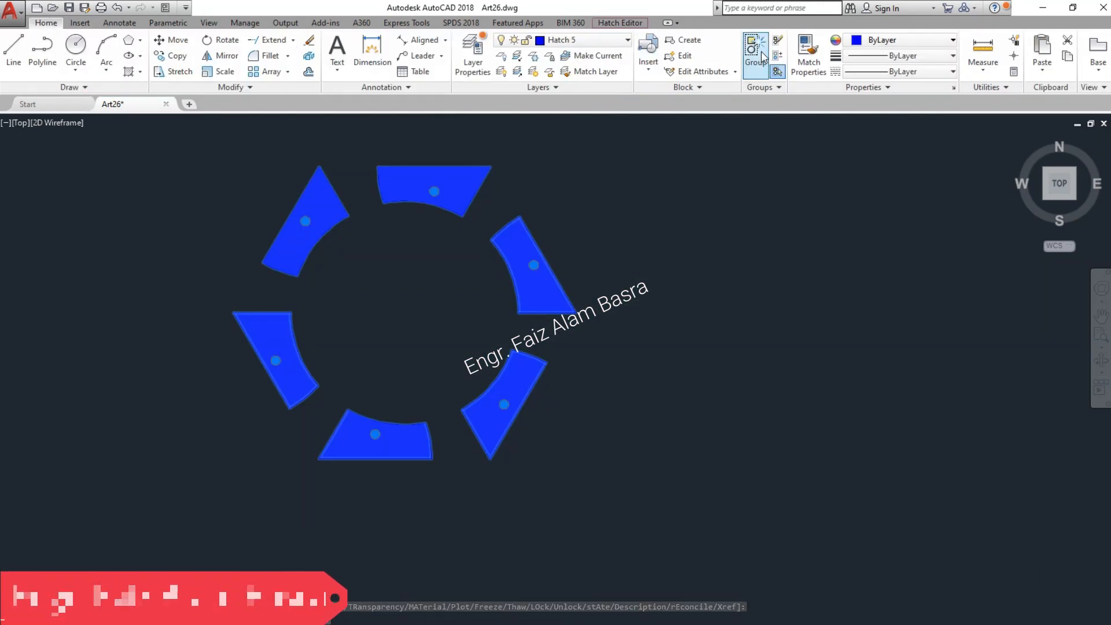
{"action": "left_click", "coordinate": [763, 57]}
Turn off layer Hatch 5 and turn on layer Lines1
{"action": "left_click", "coordinate": [625, 40]}
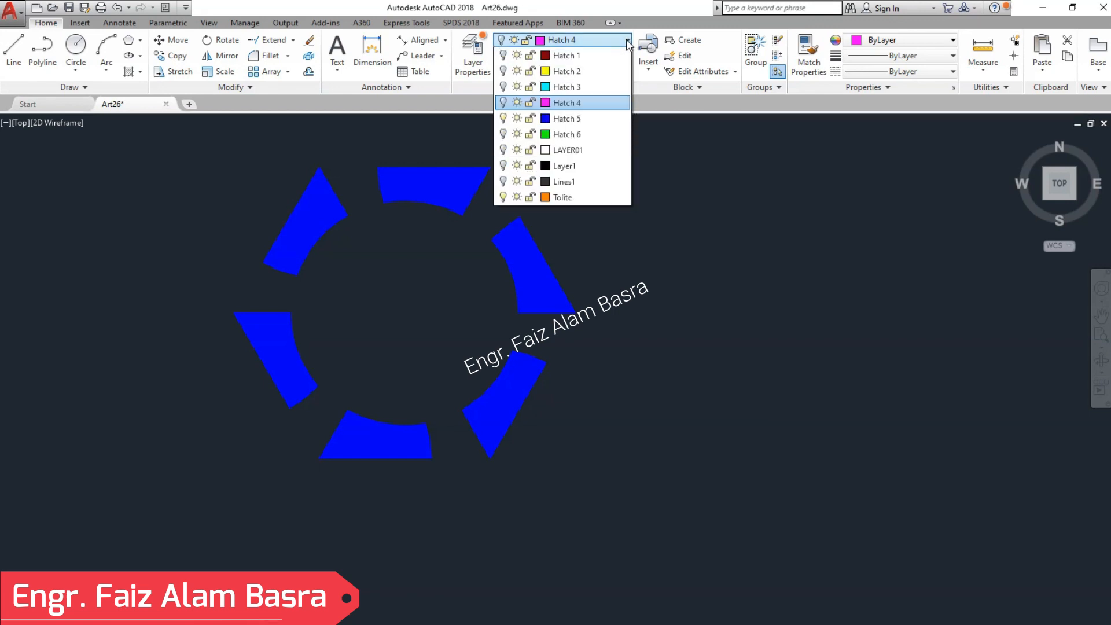
{"action": "left_click", "coordinate": [503, 150]}
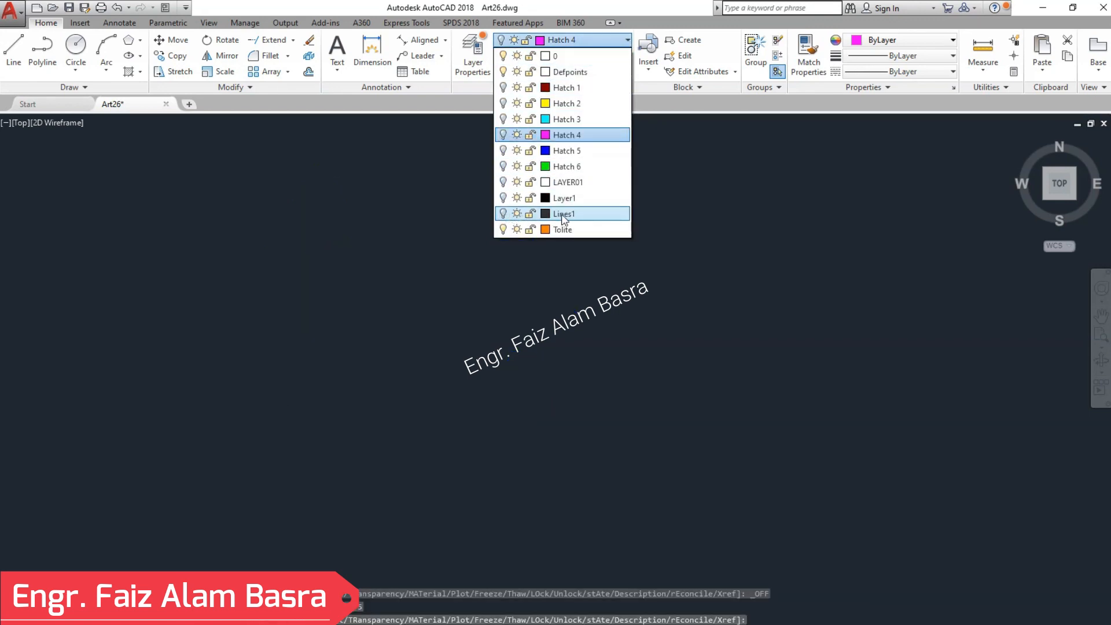
{"action": "left_click", "coordinate": [503, 213]}
{"action": "scroll", "coordinate": [457, 295], "scroll_direction": "up", "scroll_amount": 3}
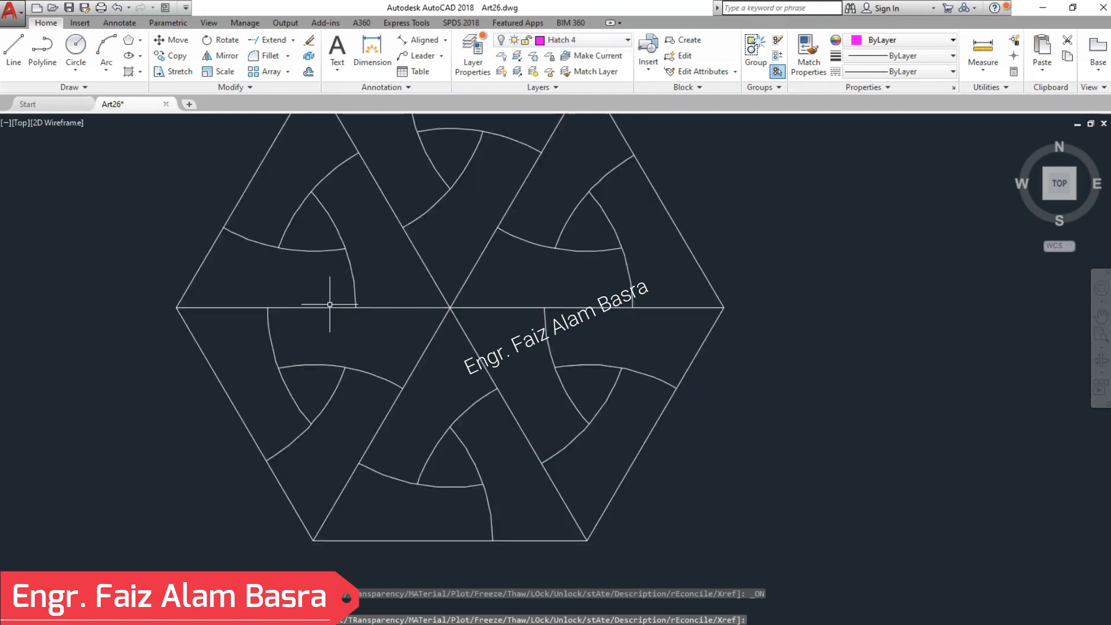
{"action": "scroll", "coordinate": [329, 305], "scroll_direction": "down", "scroll_amount": 5}
{"action": "scroll", "coordinate": [335, 355], "scroll_direction": "up", "scroll_amount": 5}
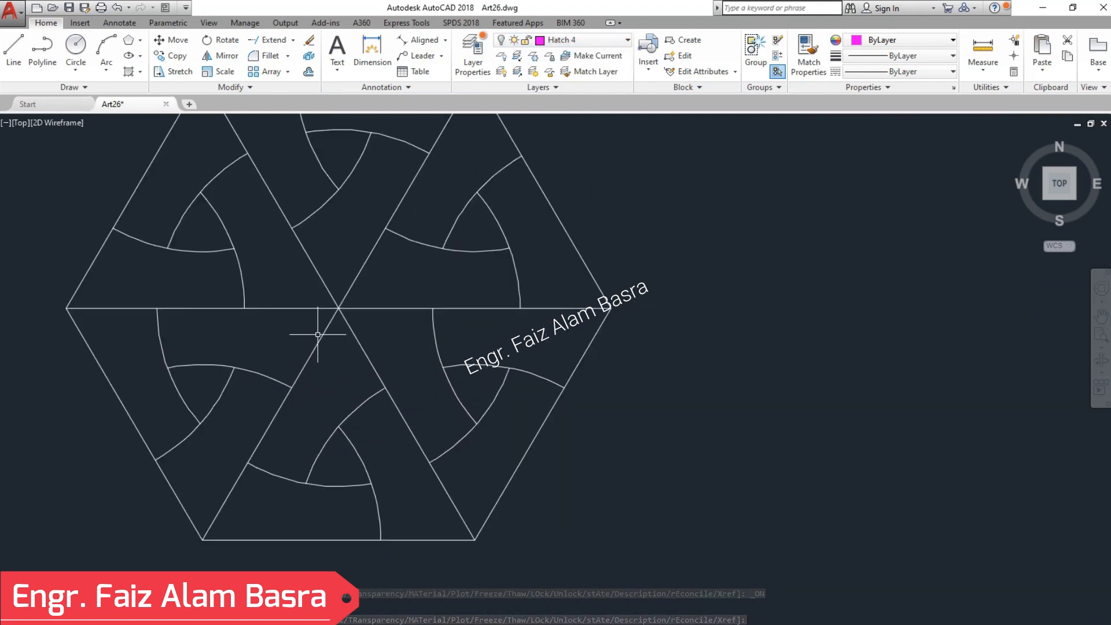
{"action": "scroll", "coordinate": [657, 327], "scroll_direction": "down", "scroll_amount": 2}
{"action": "scroll", "coordinate": [499, 297], "scroll_direction": "up", "scroll_amount": 2}
{"action": "scroll", "coordinate": [544, 342], "scroll_direction": "down", "scroll_amount": 2}
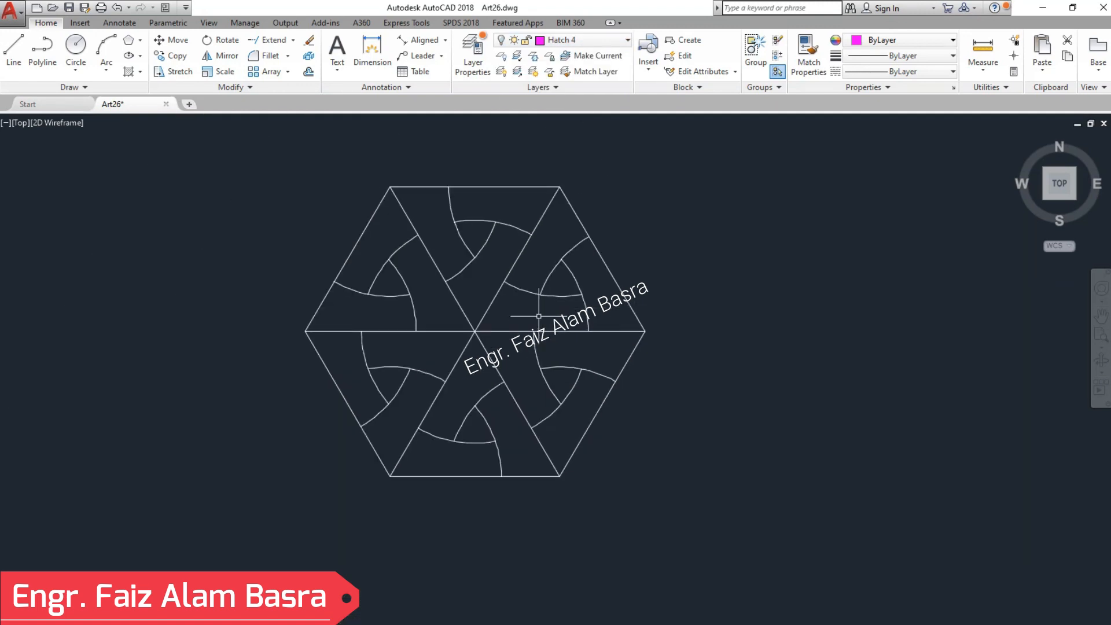
Turn on layers Hatch 1 through Hatch 6, LAYER01 and Layer1 so the complete coloured hexagon is displayed
{"action": "left_click", "coordinate": [625, 44]}
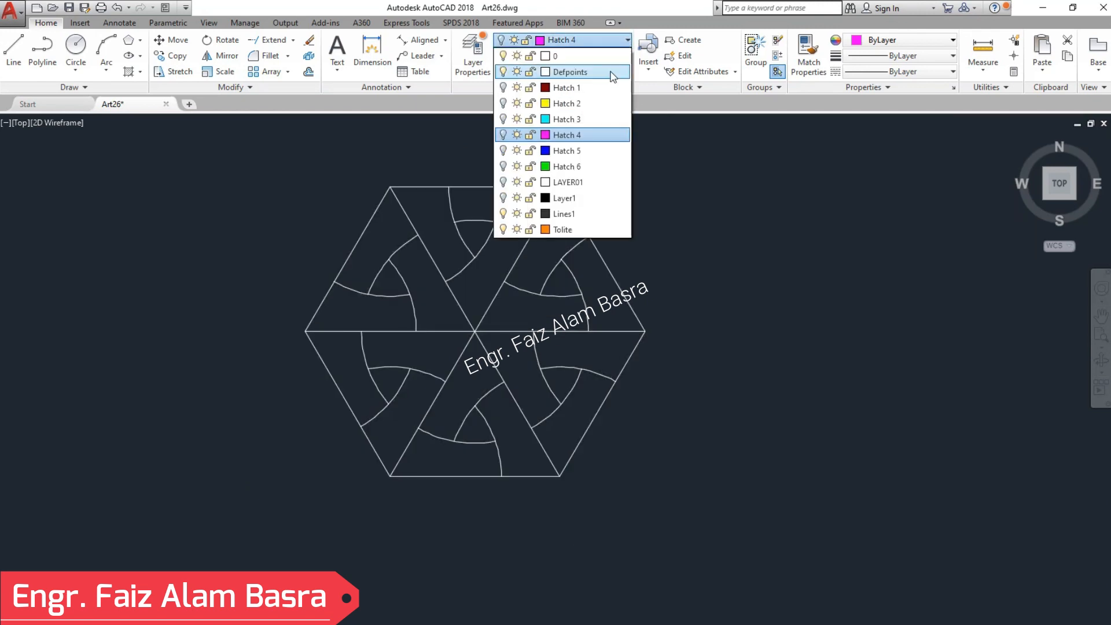
{"action": "left_click", "coordinate": [503, 88]}
{"action": "left_click", "coordinate": [503, 103]}
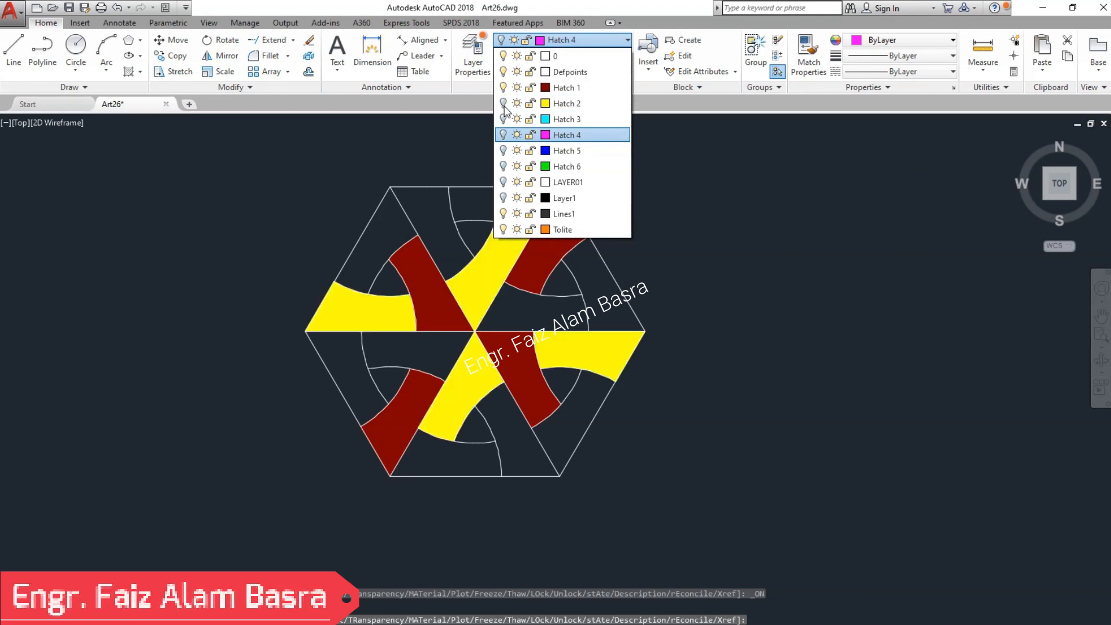
{"action": "left_click", "coordinate": [504, 119]}
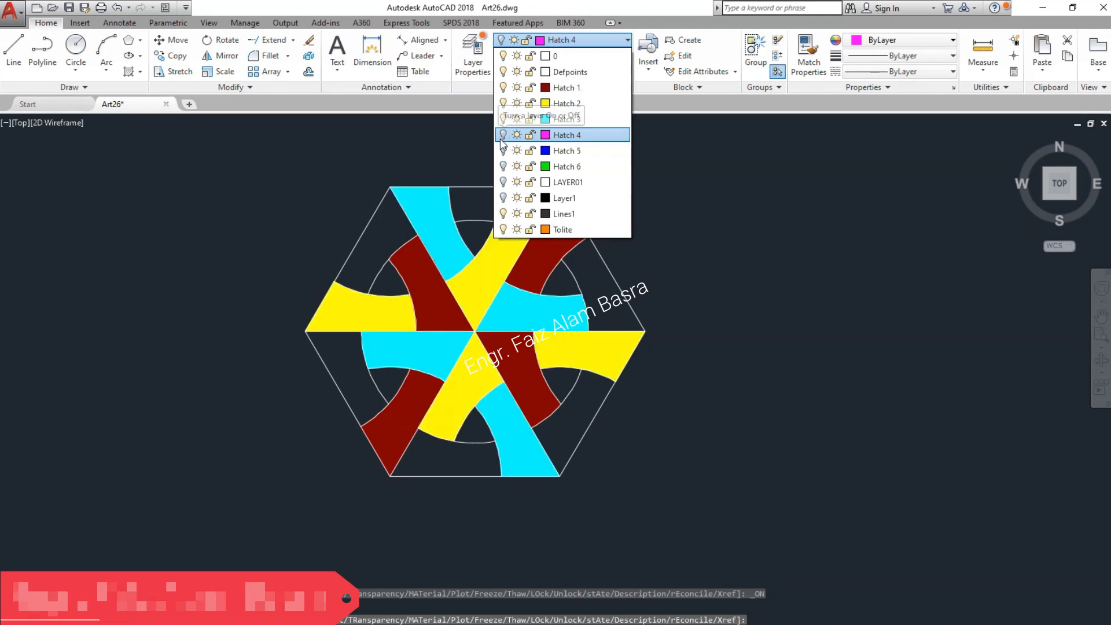
{"action": "left_click", "coordinate": [503, 135]}
{"action": "left_click", "coordinate": [504, 151]}
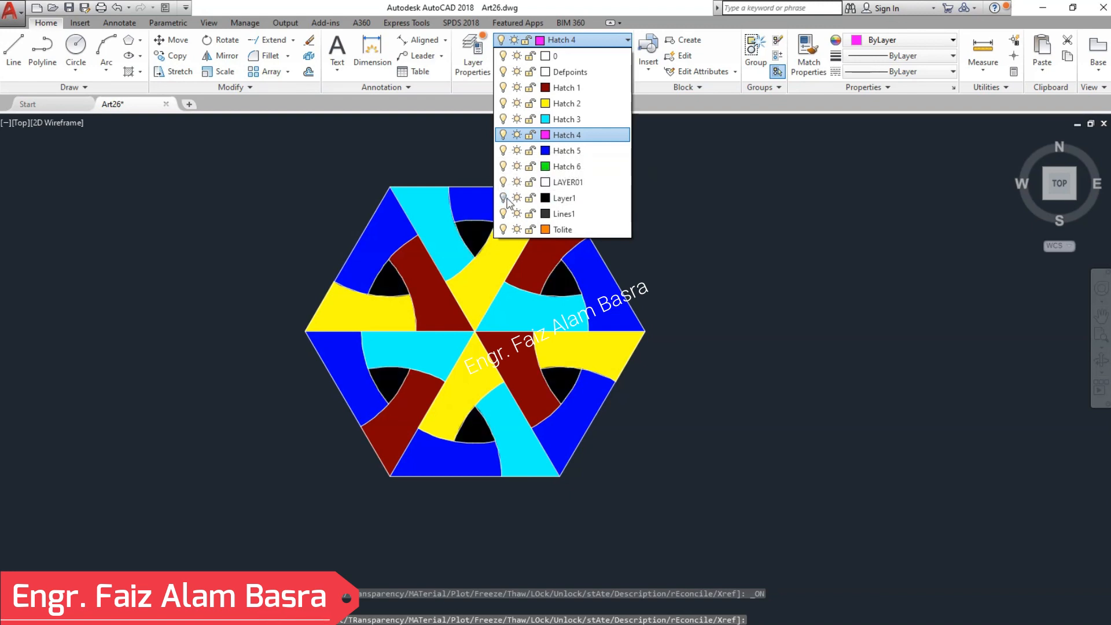
{"action": "left_click", "coordinate": [716, 230]}
{"action": "scroll", "coordinate": [463, 324], "scroll_direction": "up", "scroll_amount": 3}
{"action": "scroll", "coordinate": [405, 278], "scroll_direction": "down", "scroll_amount": 2}
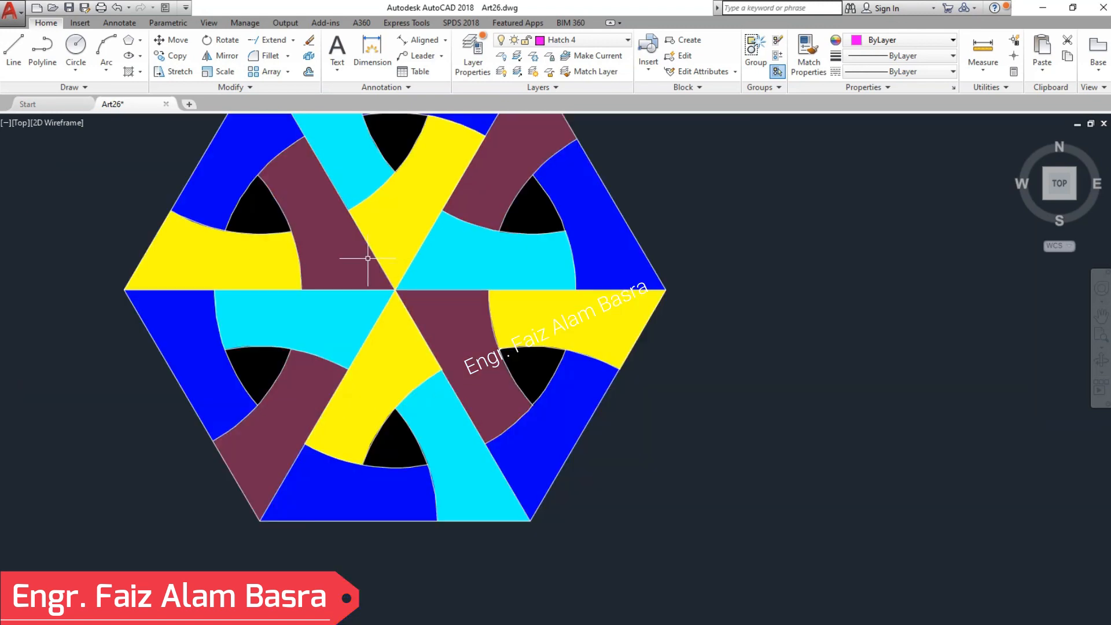
{"action": "scroll", "coordinate": [368, 259], "scroll_direction": "down", "scroll_amount": 2}
Try copying the whole coloured hexagon horizontally from its left vertex to its right vertex, and undo that copy
{"action": "left_click", "coordinate": [181, 60]}
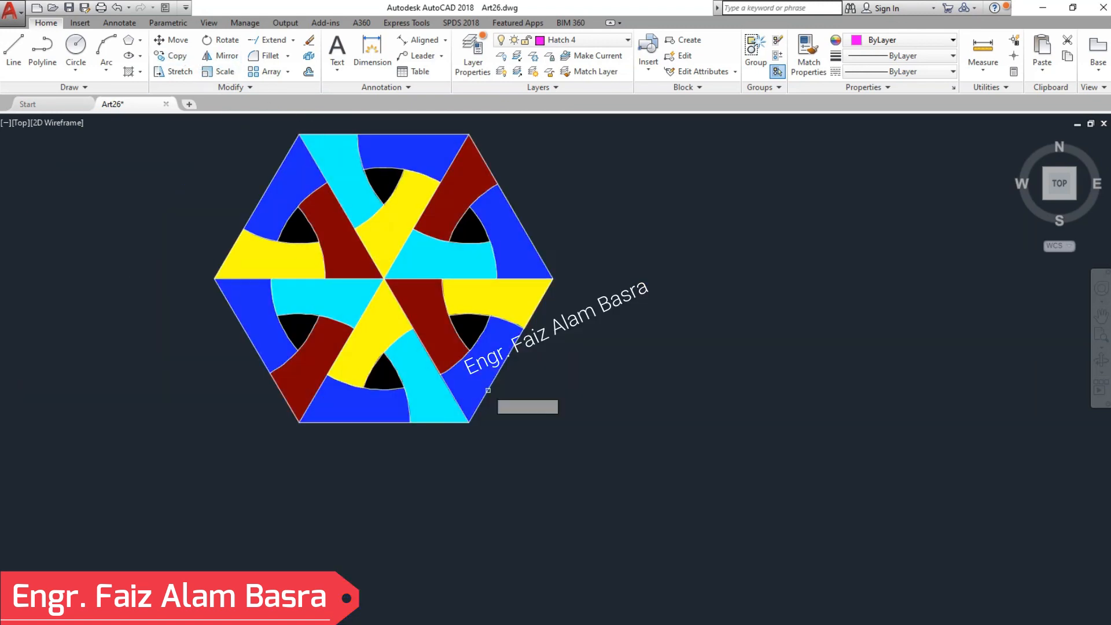
{"action": "scroll", "coordinate": [472, 426], "scroll_direction": "down", "scroll_amount": 2}
{"action": "left_click", "coordinate": [610, 471]}
{"action": "left_click", "coordinate": [244, 205]}
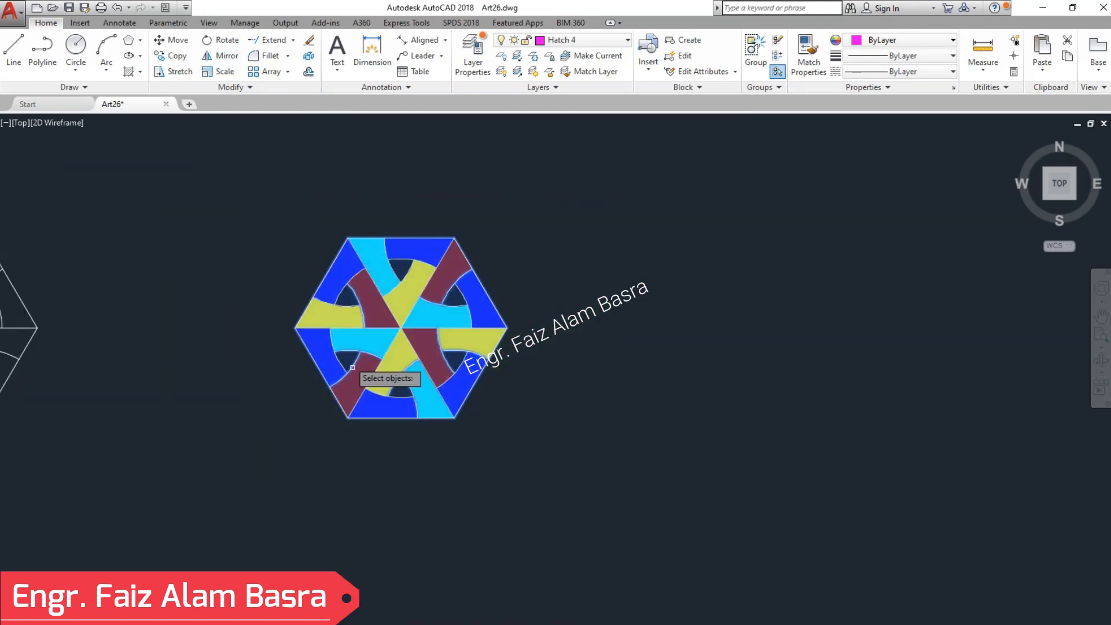
{"action": "left_click", "coordinate": [295, 328]}
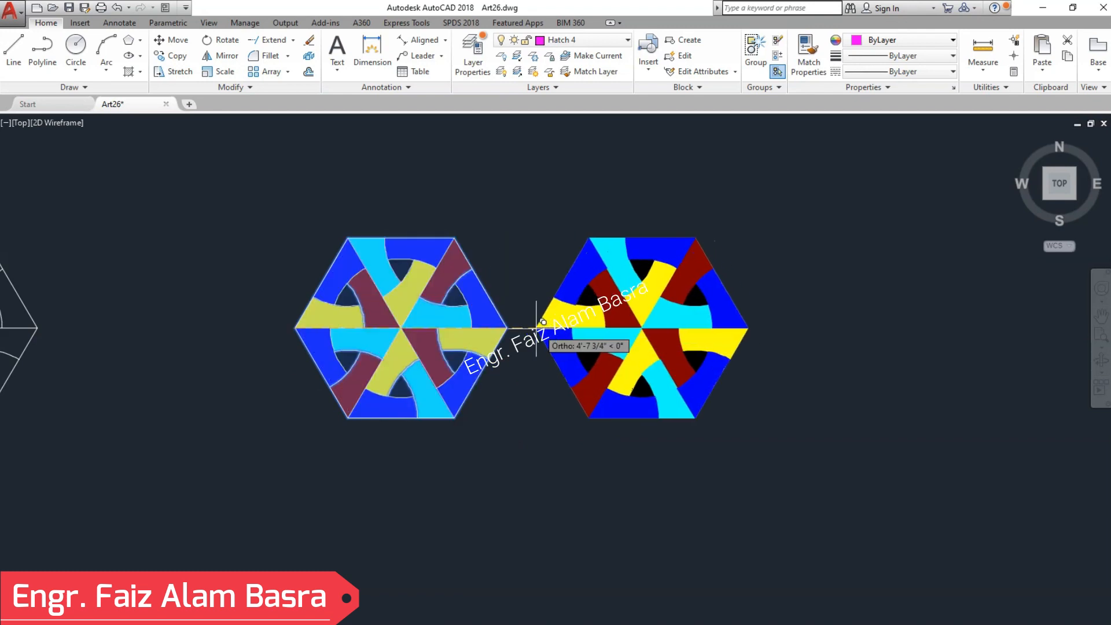
{"action": "left_click", "coordinate": [507, 327]}
{"action": "scroll", "coordinate": [573, 328], "scroll_direction": "up", "scroll_amount": 3}
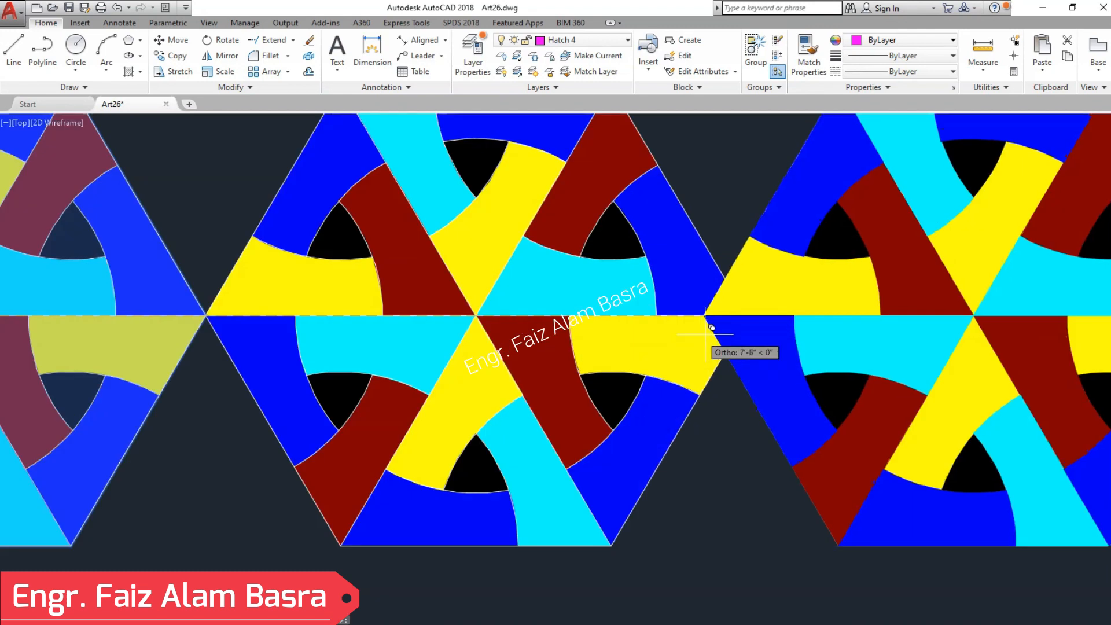
{"action": "scroll", "coordinate": [719, 347], "scroll_direction": "down", "scroll_amount": 1}
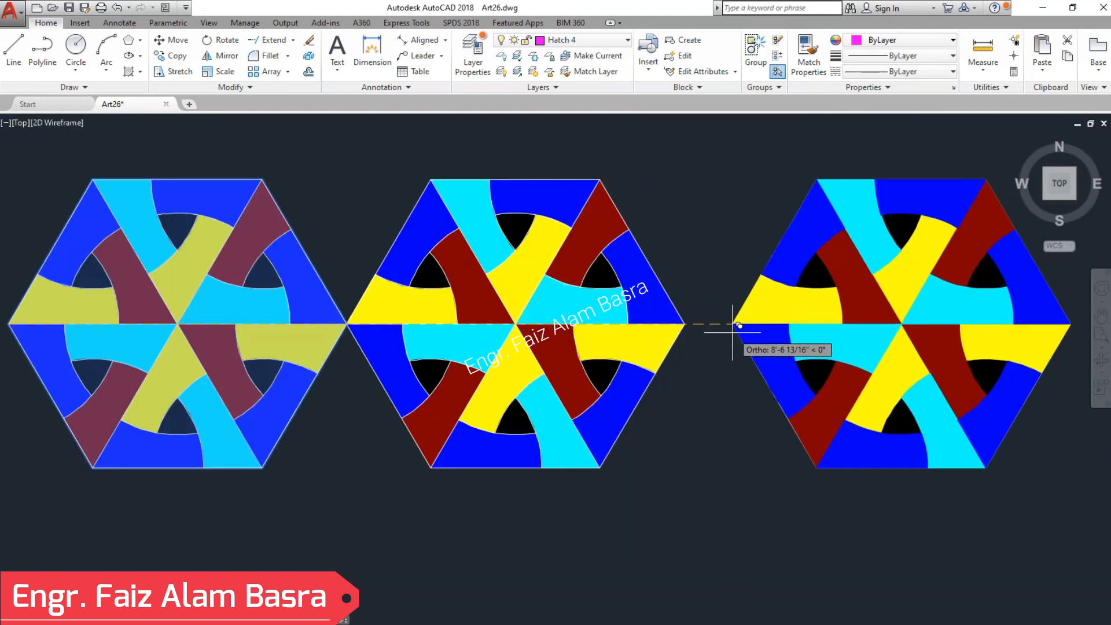
{"action": "key", "text": "Escape"}
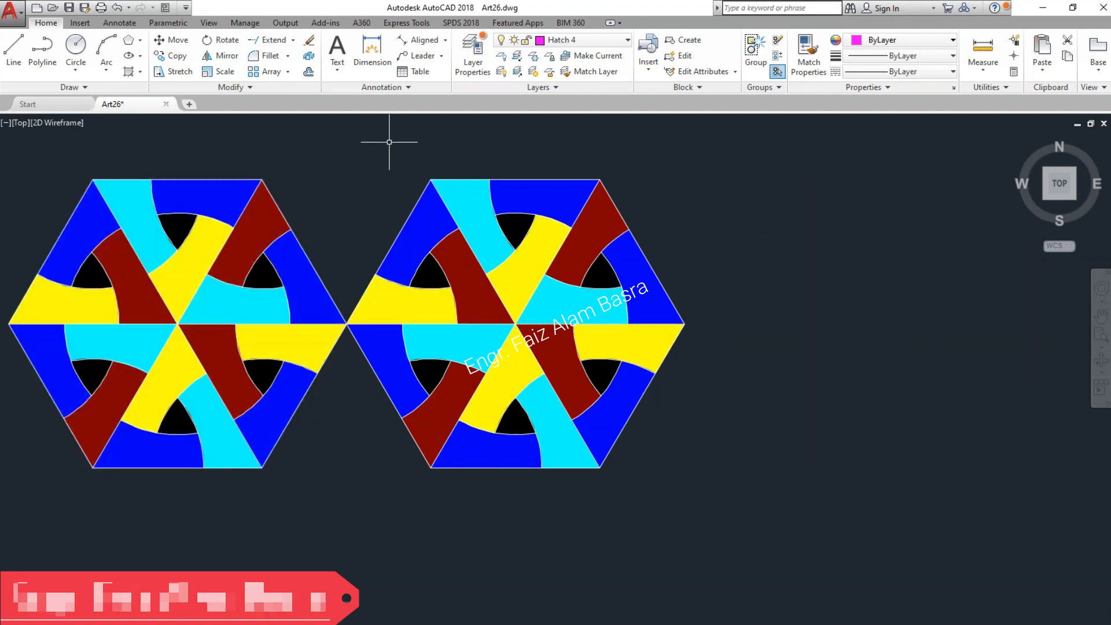
{"action": "left_click", "coordinate": [118, 8]}
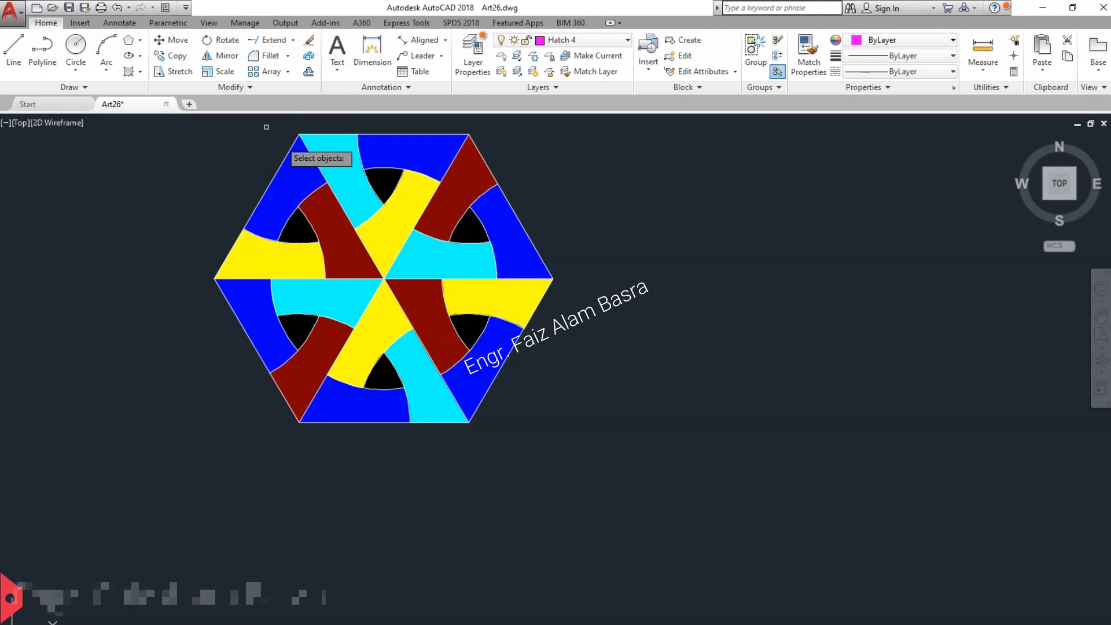
Copy the whole coloured hexagon three times into an ascending diagonal row, placing its lower-left vertex on each preceding hexagon's right vertex
{"action": "left_click", "coordinate": [609, 504]}
{"action": "left_click", "coordinate": [187, 134]}
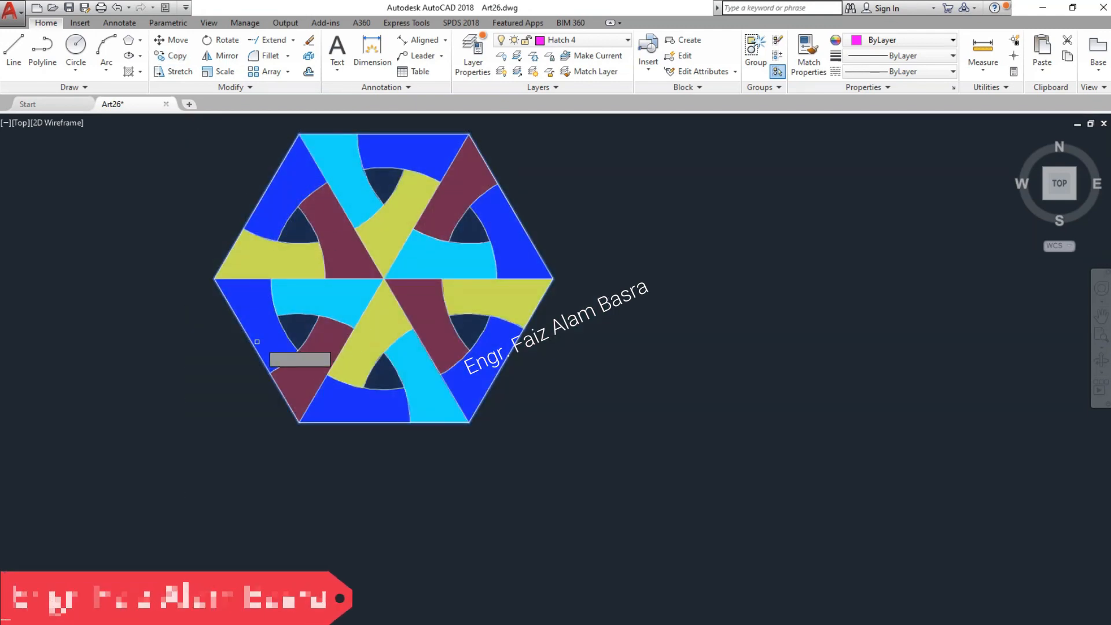
{"action": "left_click", "coordinate": [298, 423]}
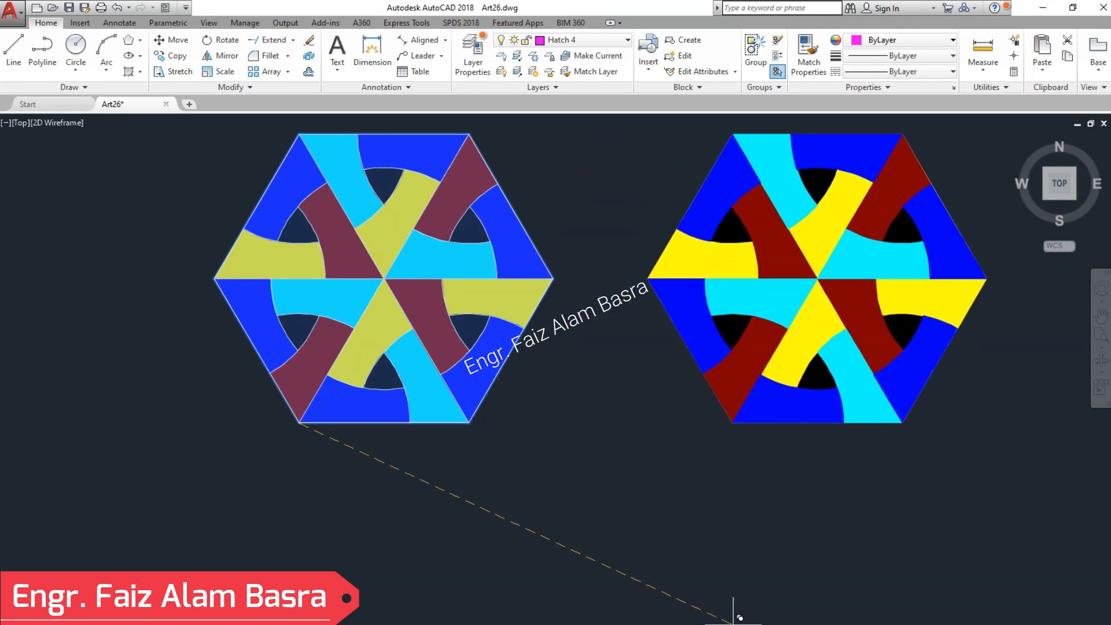
{"action": "left_click", "coordinate": [551, 279]}
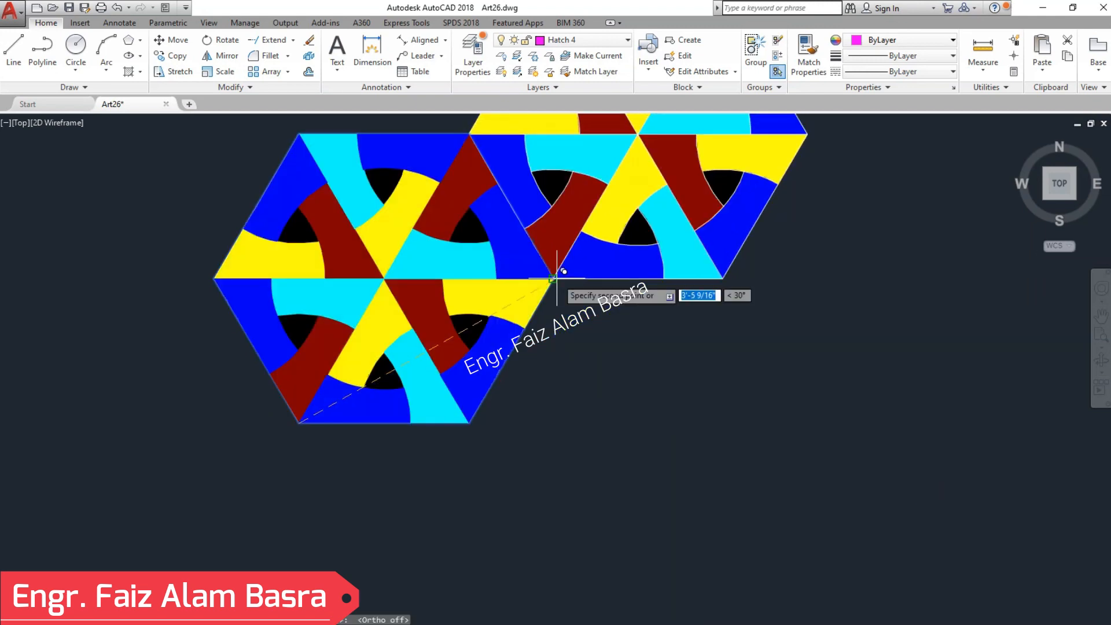
{"action": "scroll", "coordinate": [497, 351], "scroll_direction": "down", "scroll_amount": 2}
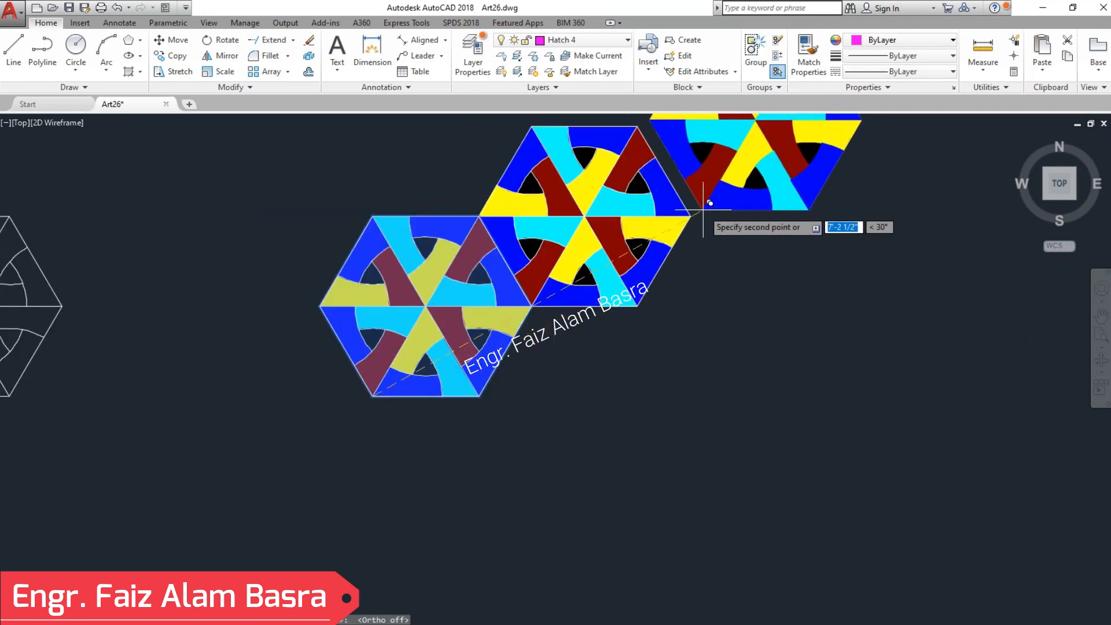
{"action": "scroll", "coordinate": [373, 327], "scroll_direction": "down", "scroll_amount": 2}
{"action": "scroll", "coordinate": [496, 226], "scroll_direction": "up", "scroll_amount": 5}
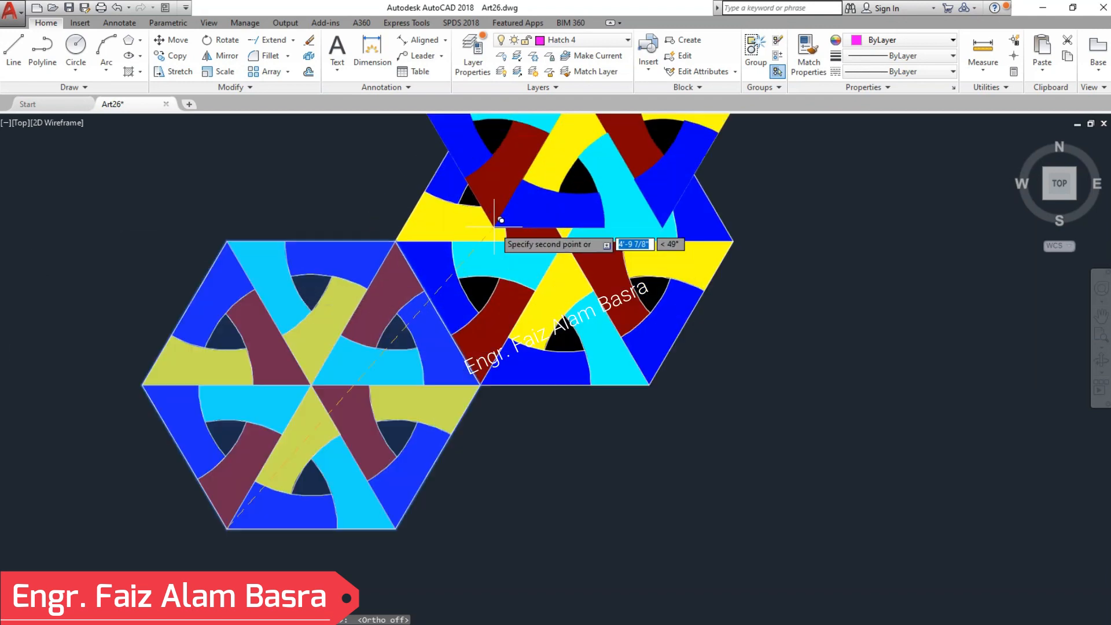
{"action": "left_click", "coordinate": [733, 241]}
{"action": "scroll", "coordinate": [450, 298], "scroll_direction": "down", "scroll_amount": 2}
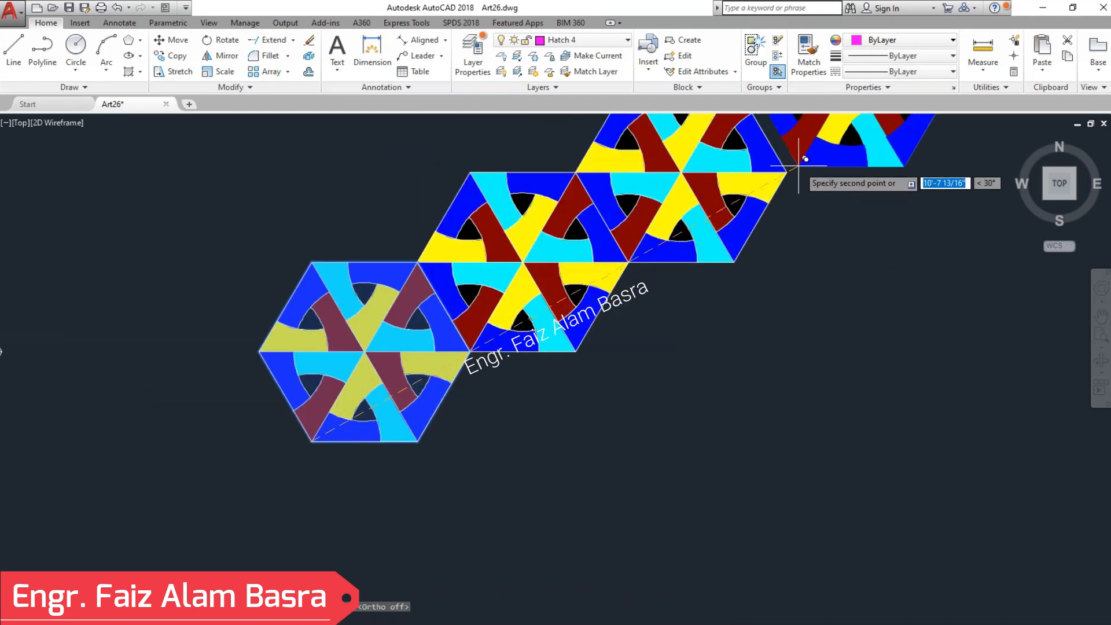
{"action": "left_click", "coordinate": [787, 172]}
{"action": "scroll", "coordinate": [494, 386], "scroll_direction": "down", "scroll_amount": 2}
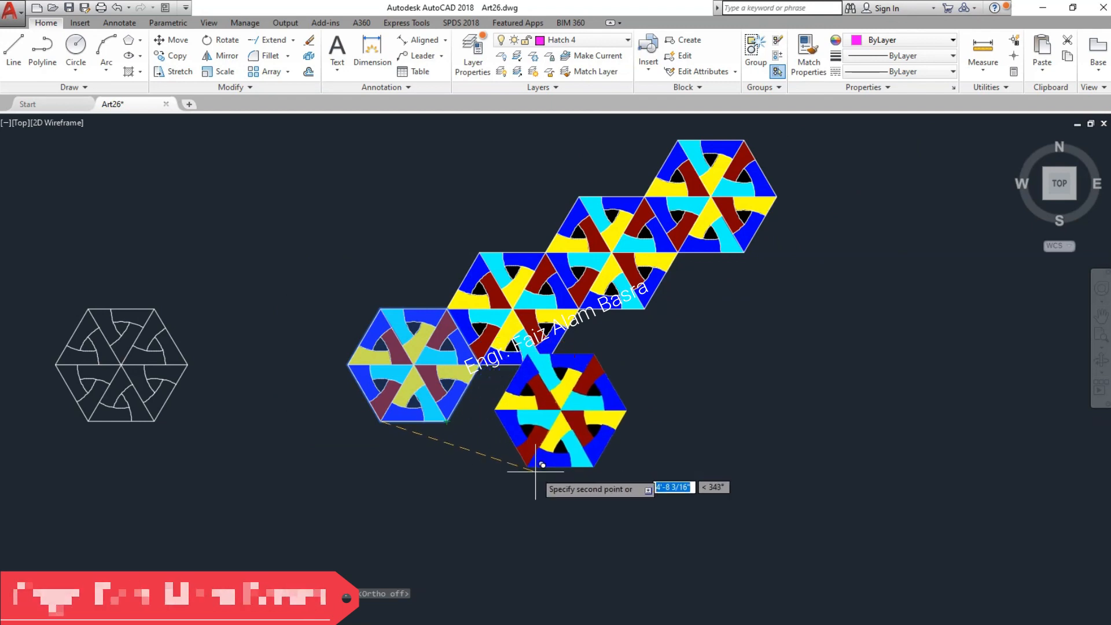
Place one more copy of the hexagon apart from the diagonal row, below and to its right, and end the Copy command
{"action": "left_click", "coordinate": [799, 521]}
{"action": "key", "text": "Return"}
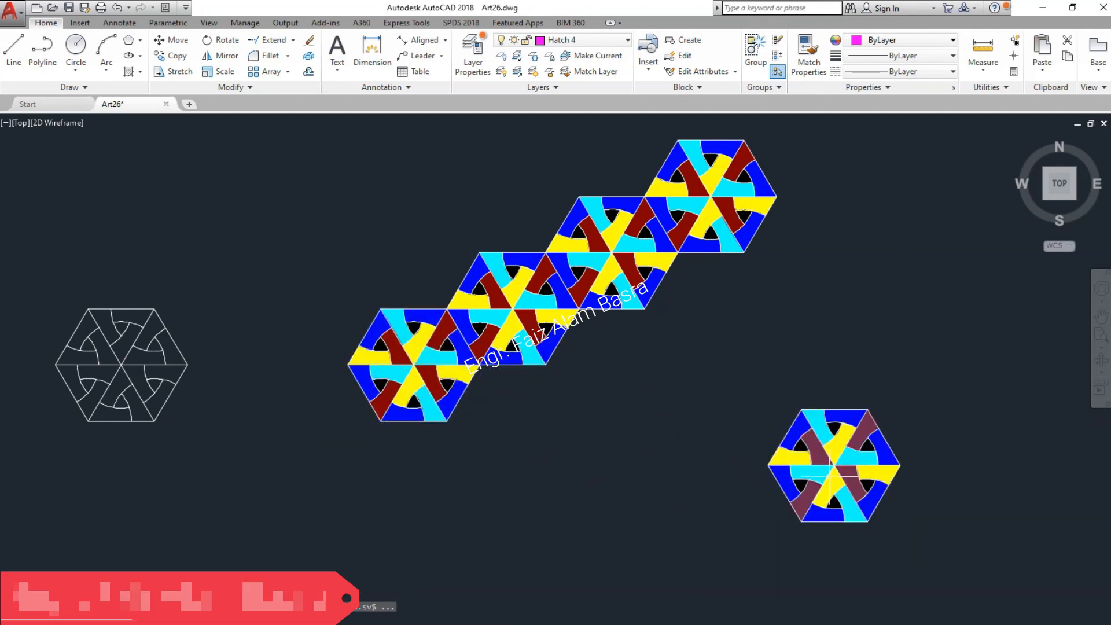
{"action": "scroll", "coordinate": [844, 438], "scroll_direction": "up", "scroll_amount": 2}
{"action": "key", "text": "Escape"}
Copy the separate hexagon by its upper-left vertex into the open notches along the underside of the diagonal row
{"action": "left_click", "coordinate": [203, 56]}
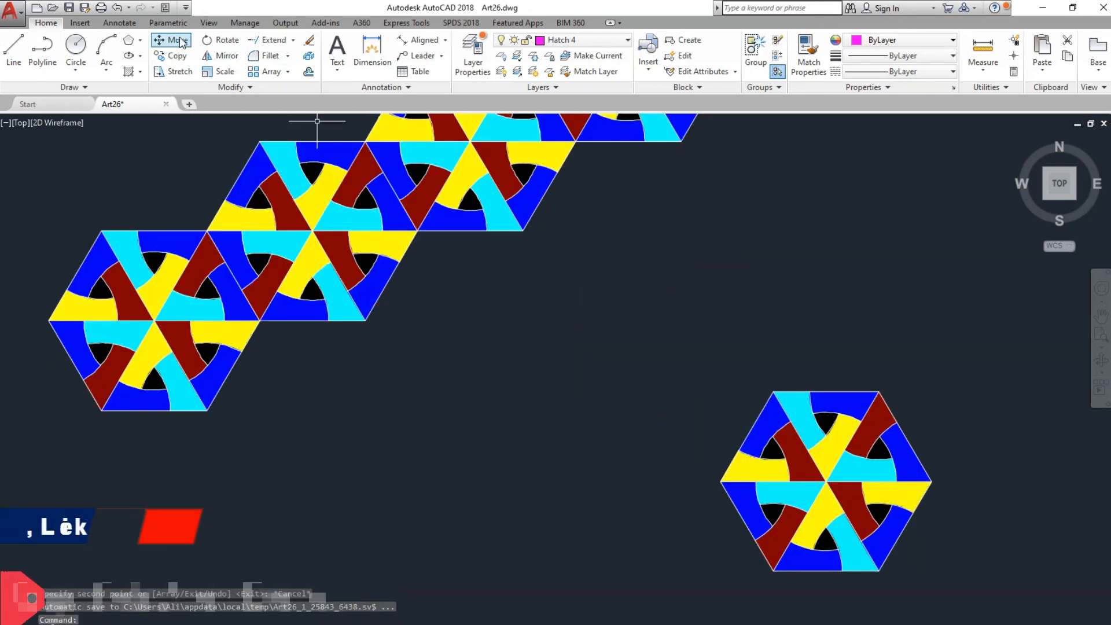
{"action": "left_click", "coordinate": [930, 605]}
{"action": "left_click", "coordinate": [702, 372]}
{"action": "left_click", "coordinate": [773, 390]}
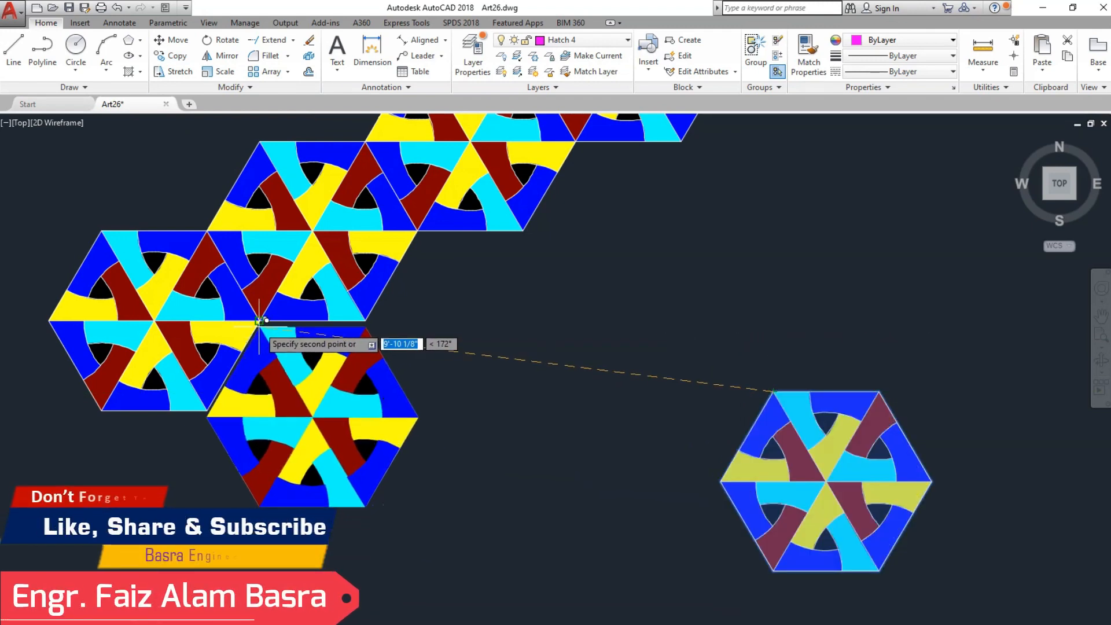
{"action": "left_click", "coordinate": [418, 234]}
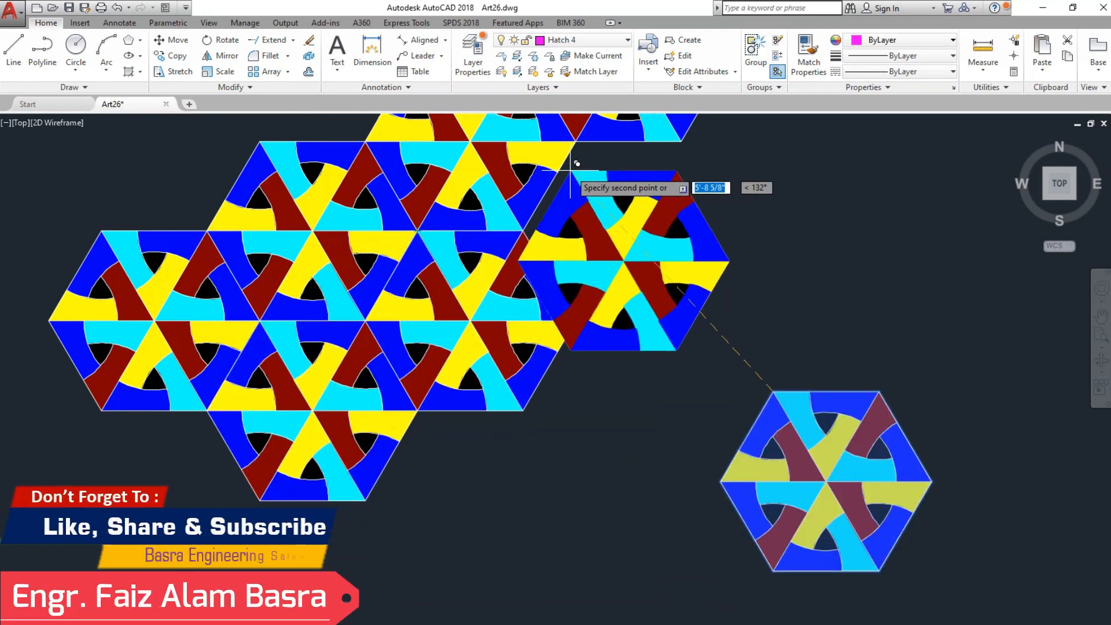
{"action": "left_click", "coordinate": [416, 411]}
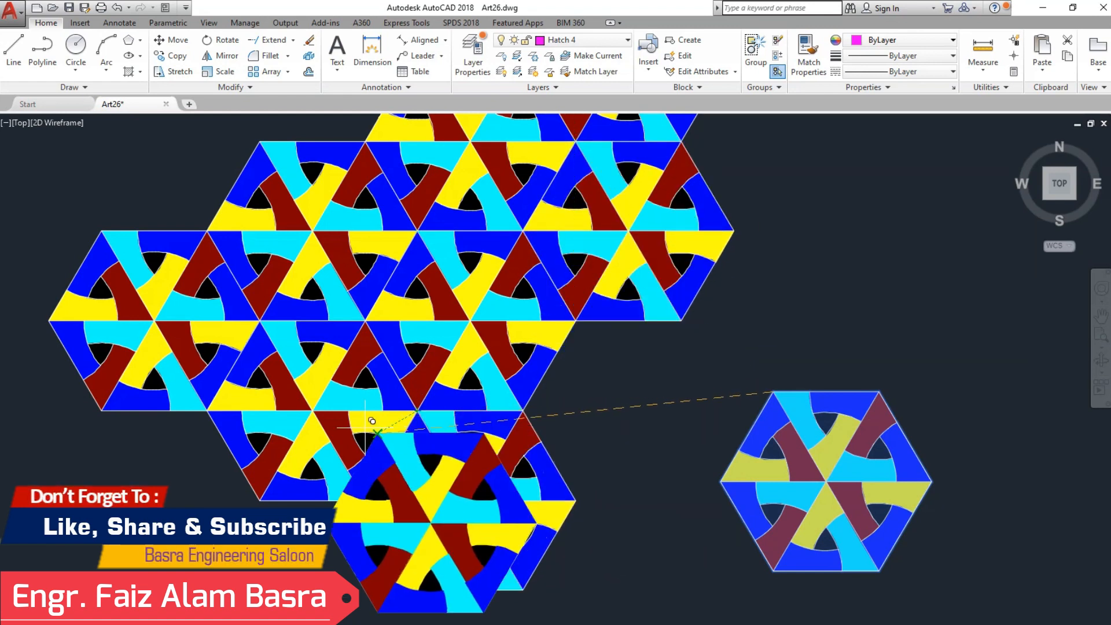
Continue filling the notches along the pattern's right side with hexagon copies, and place one spare copy farther to the right
{"action": "left_click", "coordinate": [576, 321]}
{"action": "scroll", "coordinate": [355, 382], "scroll_direction": "down", "scroll_amount": 2}
{"action": "scroll", "coordinate": [394, 133], "scroll_direction": "up", "scroll_amount": 2}
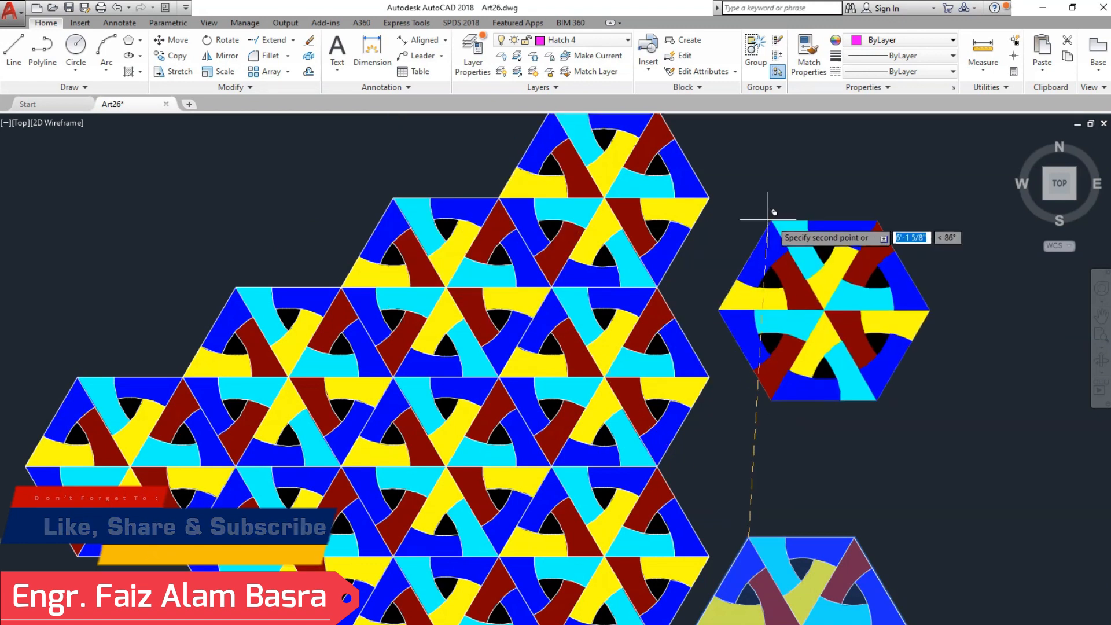
{"action": "left_click", "coordinate": [709, 197]}
{"action": "scroll", "coordinate": [637, 246], "scroll_direction": "down", "scroll_amount": 2}
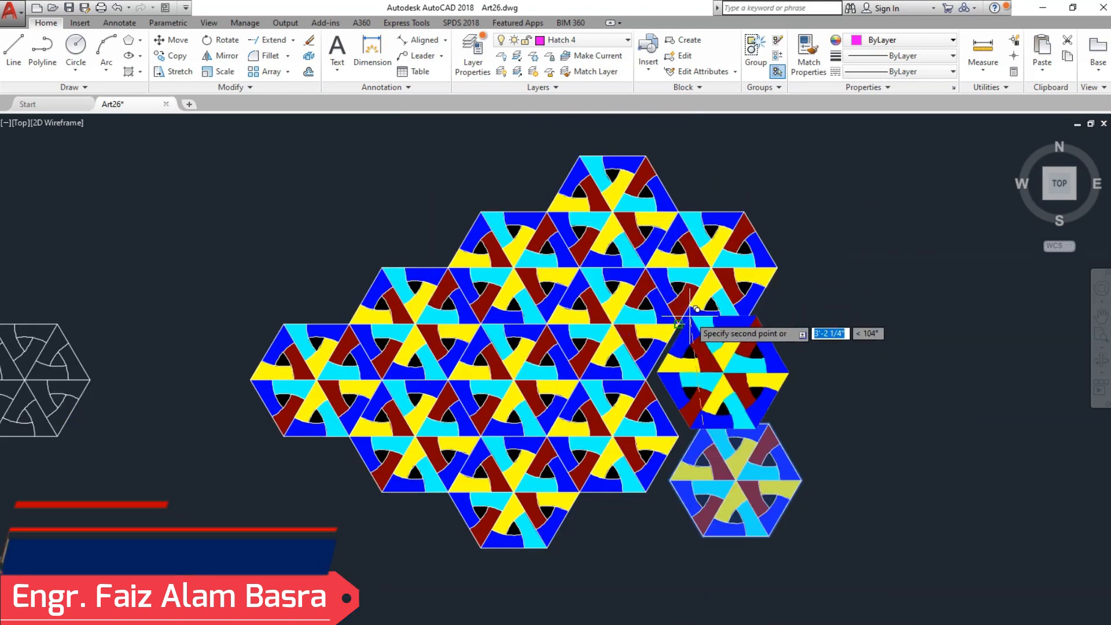
{"action": "scroll", "coordinate": [690, 312], "scroll_direction": "up", "scroll_amount": 2}
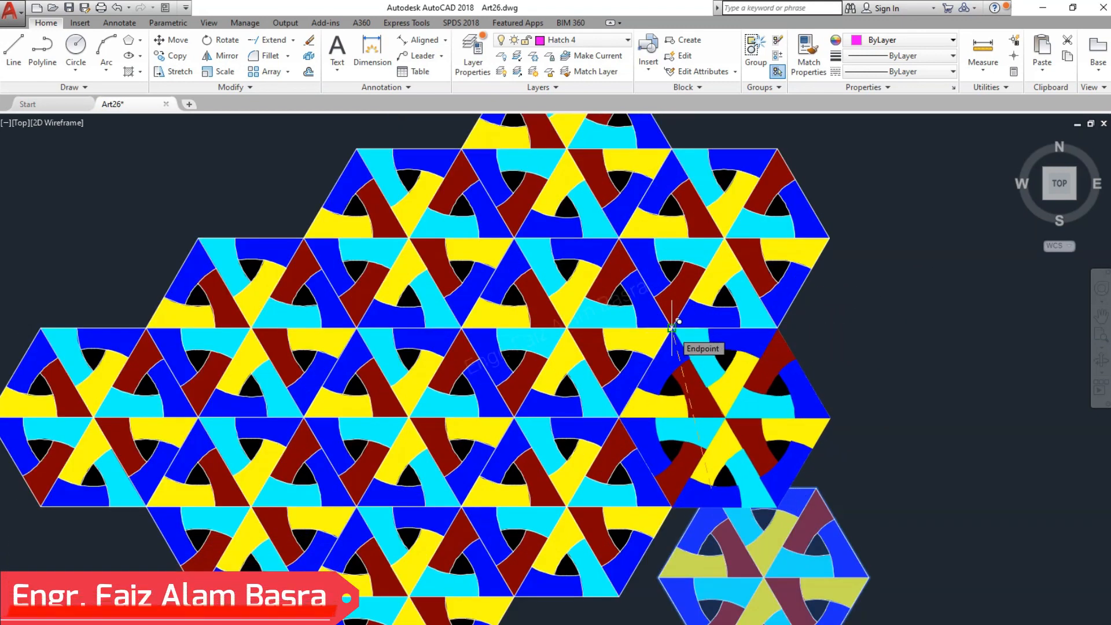
{"action": "scroll", "coordinate": [770, 298], "scroll_direction": "down", "scroll_amount": 2}
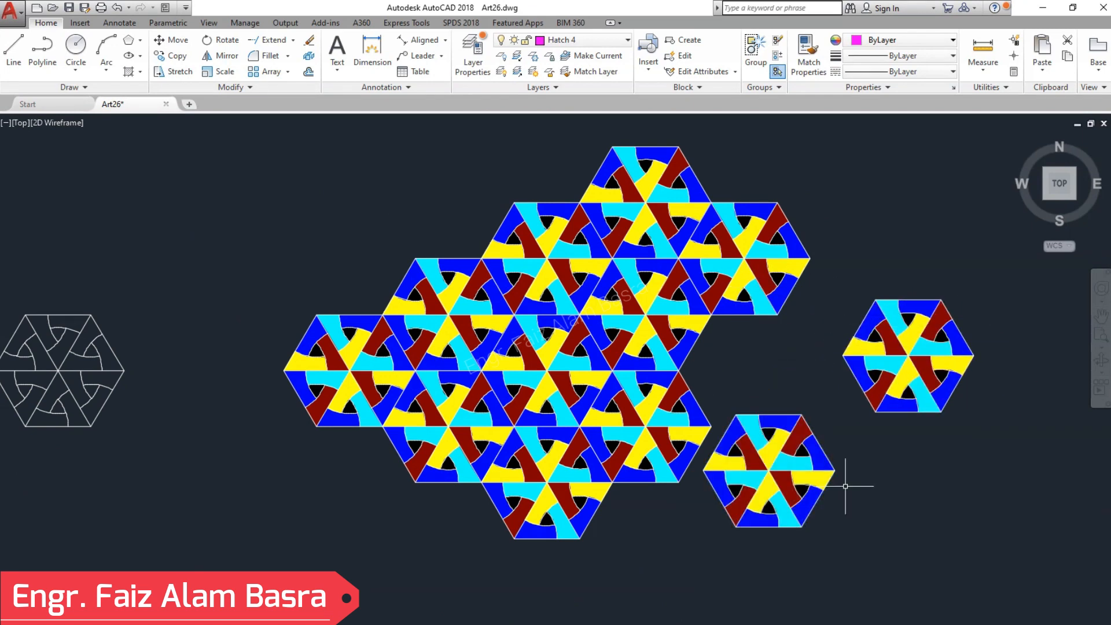
Move the loose hexagon beside the pattern's lower edge by its upper-left vertex into the adjoining notch of the pattern
{"action": "left_click", "coordinate": [827, 440]}
{"action": "scroll", "coordinate": [848, 535], "scroll_direction": "up", "scroll_amount": 2}
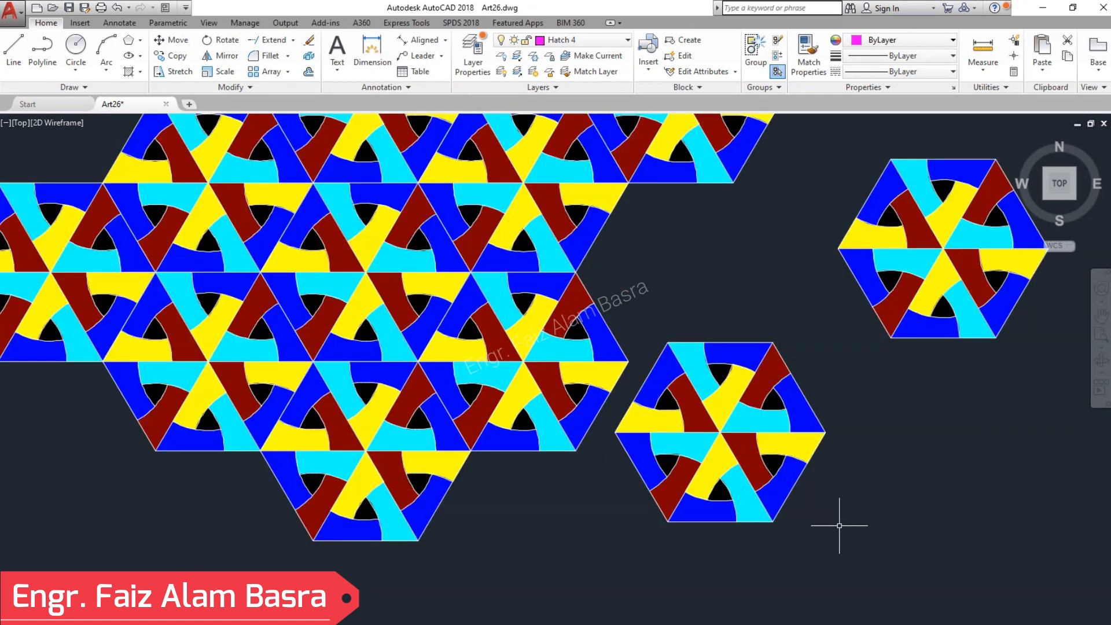
{"action": "left_click", "coordinate": [856, 570]}
{"action": "left_click", "coordinate": [640, 329]}
{"action": "left_click", "coordinate": [650, 518]}
{"action": "left_click", "coordinate": [620, 405]}
{"action": "key", "text": "Return"}
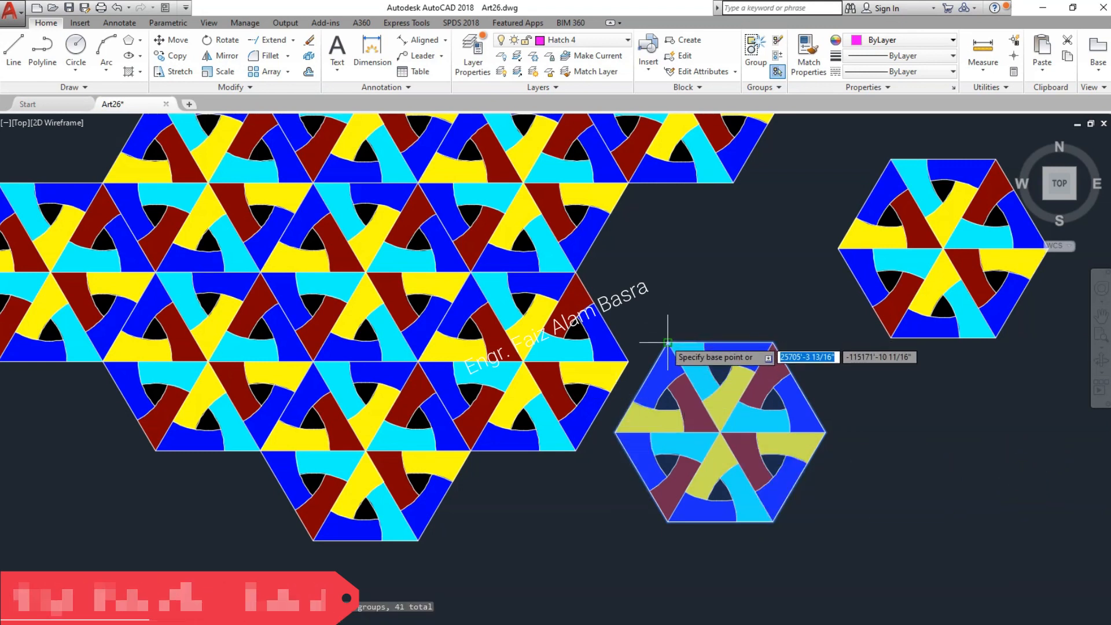
{"action": "left_click", "coordinate": [668, 343]}
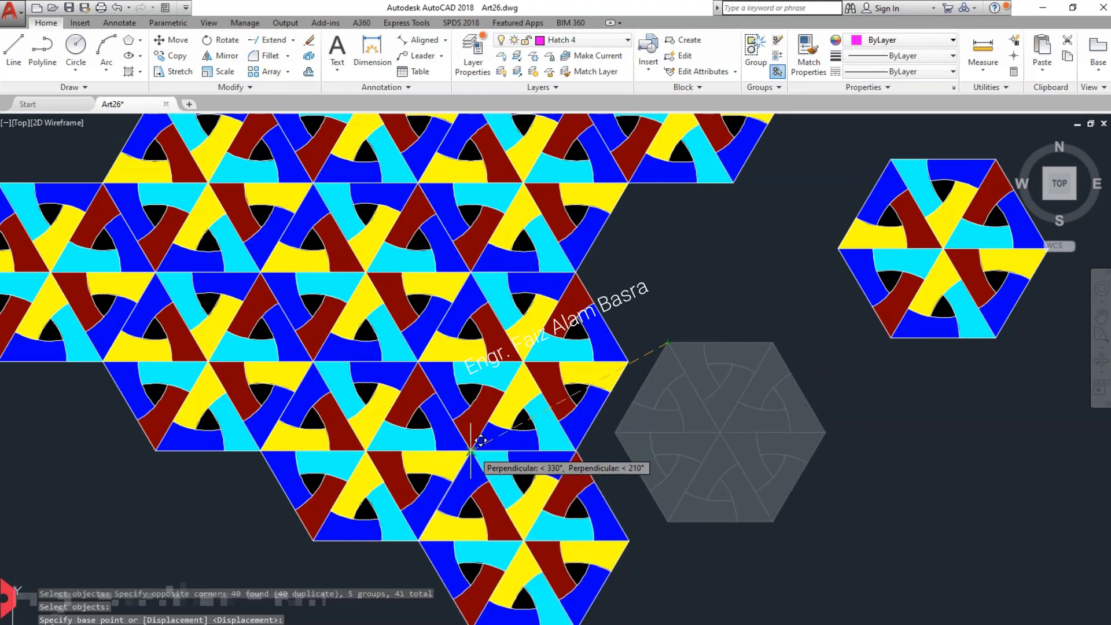
{"action": "scroll", "coordinate": [480, 465], "scroll_direction": "up", "scroll_amount": 6}
{"action": "left_click", "coordinate": [437, 401]}
{"action": "scroll", "coordinate": [503, 390], "scroll_direction": "down", "scroll_amount": 6}
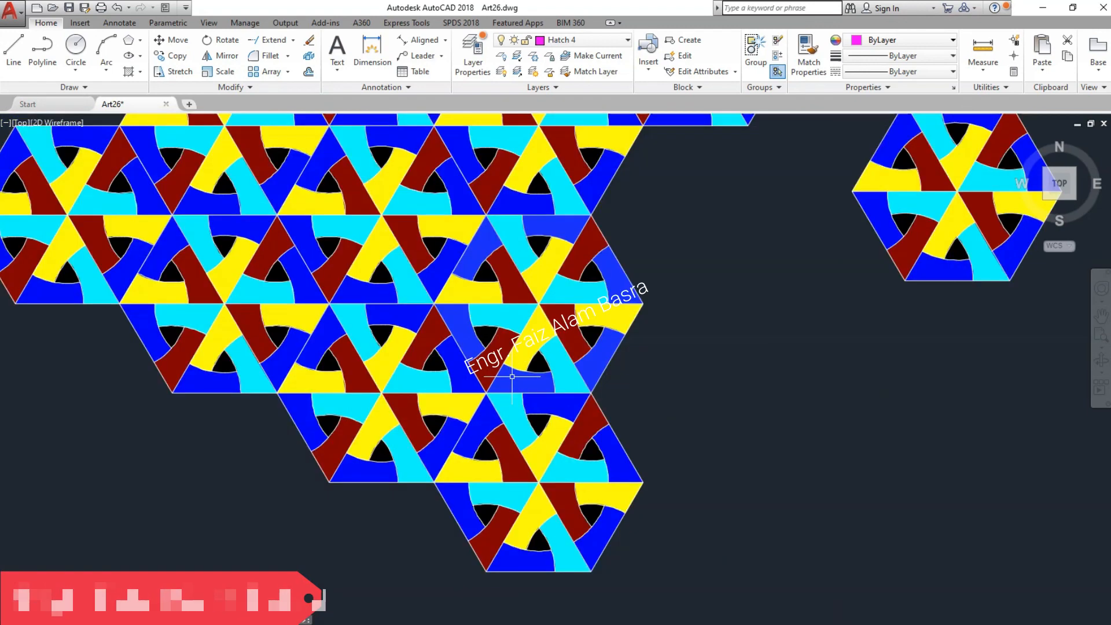
Copy the remaining loose hexagon by its upper-left vertex into the notches along the pattern's right side, and place a spare above and left of the pattern
{"action": "scroll", "coordinate": [521, 371], "scroll_direction": "down", "scroll_amount": 5}
{"action": "scroll", "coordinate": [563, 346], "scroll_direction": "up", "scroll_amount": 2}
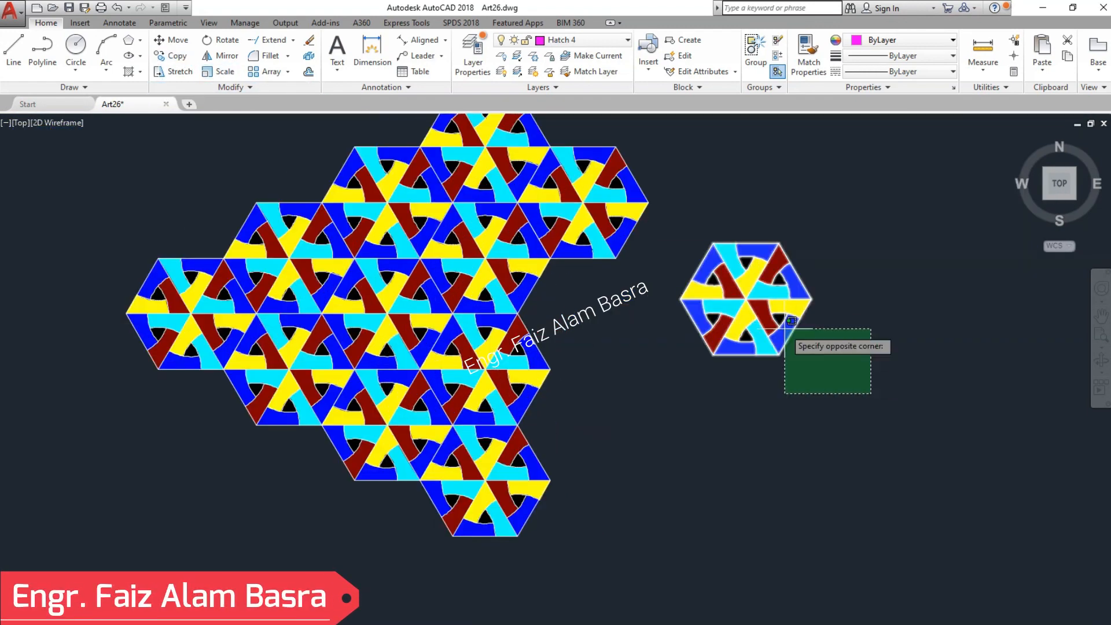
{"action": "left_click", "coordinate": [676, 214]}
{"action": "left_click", "coordinate": [713, 243]}
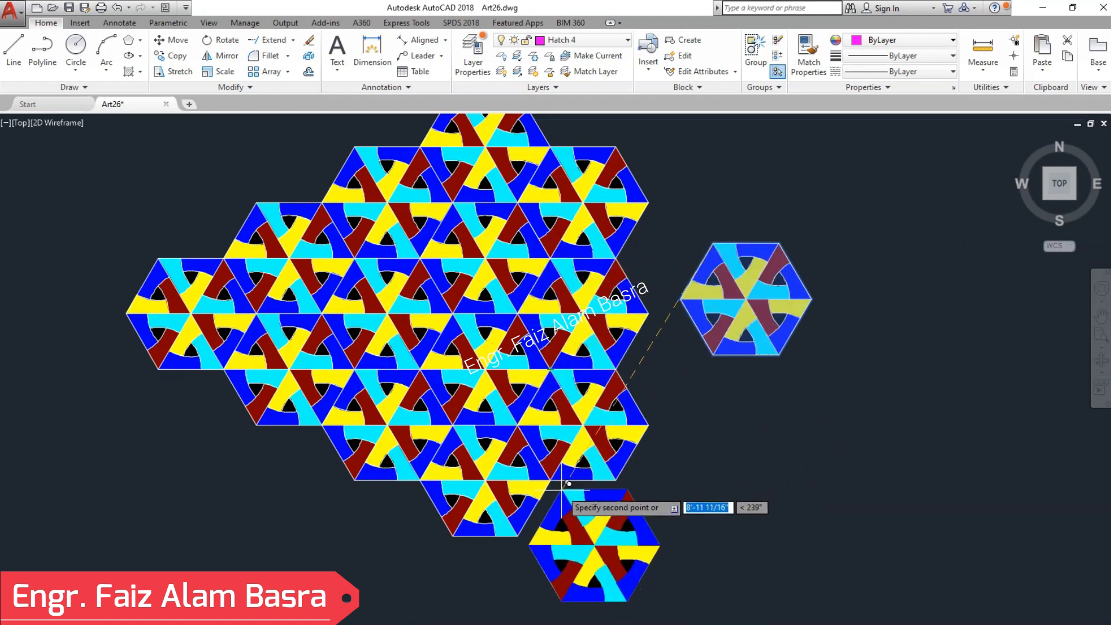
{"action": "scroll", "coordinate": [628, 366], "scroll_direction": "down", "scroll_amount": 2}
{"action": "scroll", "coordinate": [671, 165], "scroll_direction": "up", "scroll_amount": 2}
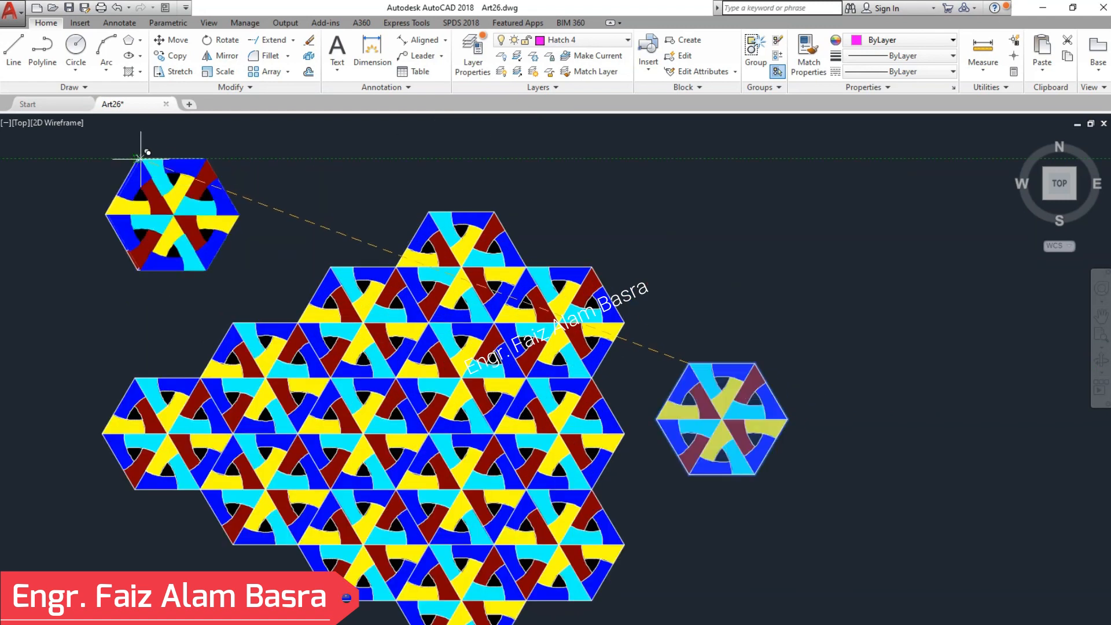
{"action": "left_click", "coordinate": [140, 157]}
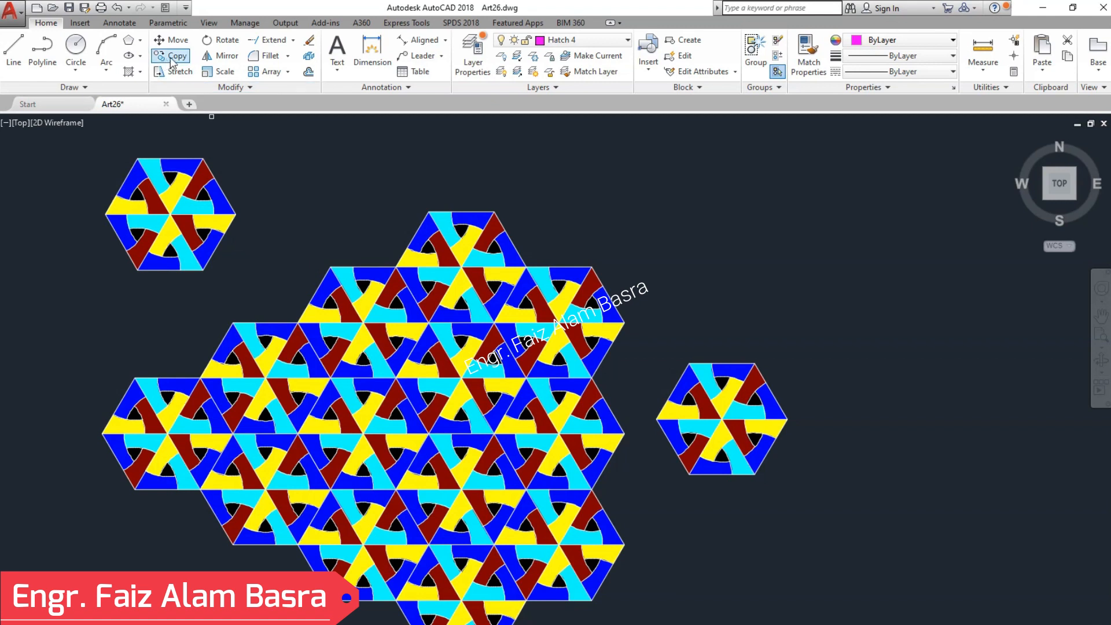
{"action": "left_click", "coordinate": [248, 270]}
{"action": "left_click", "coordinate": [88, 142]}
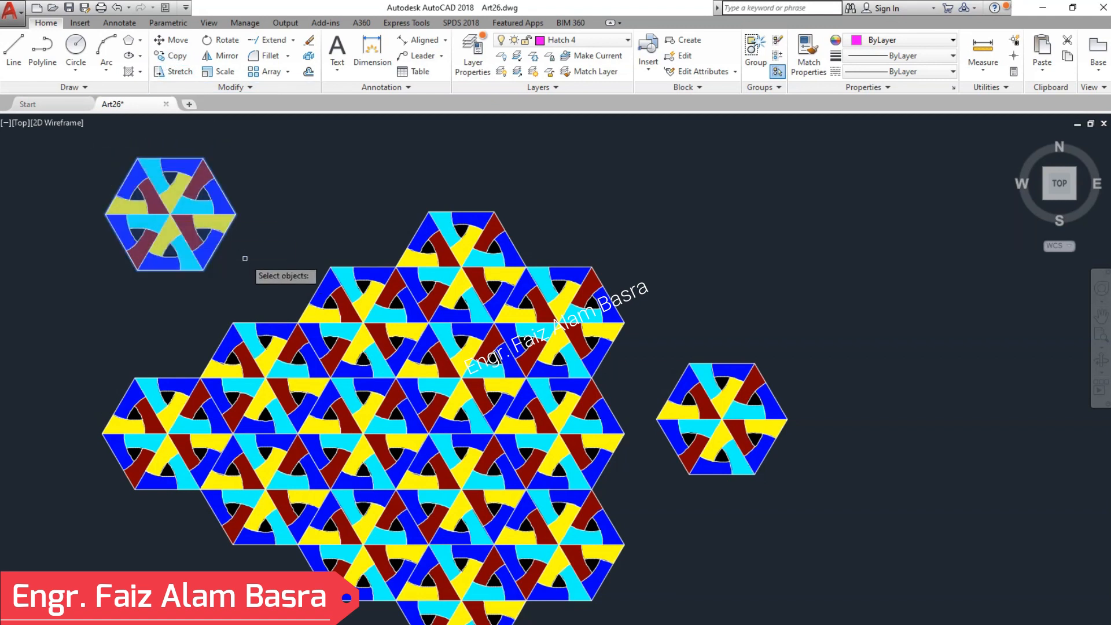
{"action": "left_click", "coordinate": [203, 270]}
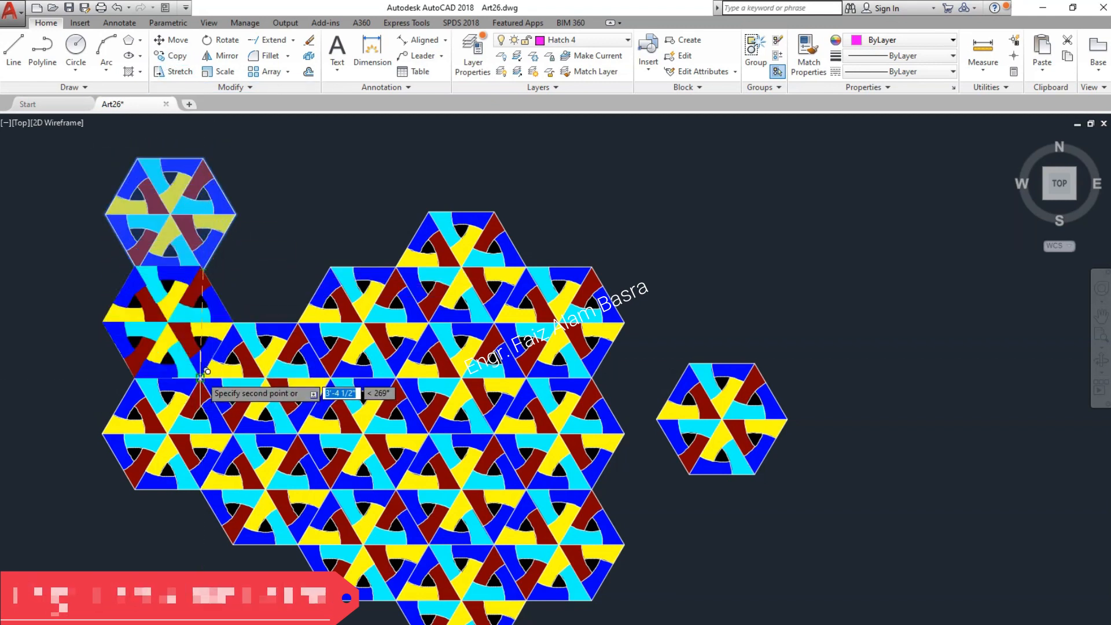
{"action": "key", "text": "Escape"}
Move the spare hexagon above the pattern horizontally farther to the left
{"action": "scroll", "coordinate": [378, 345], "scroll_direction": "down", "scroll_amount": 2}
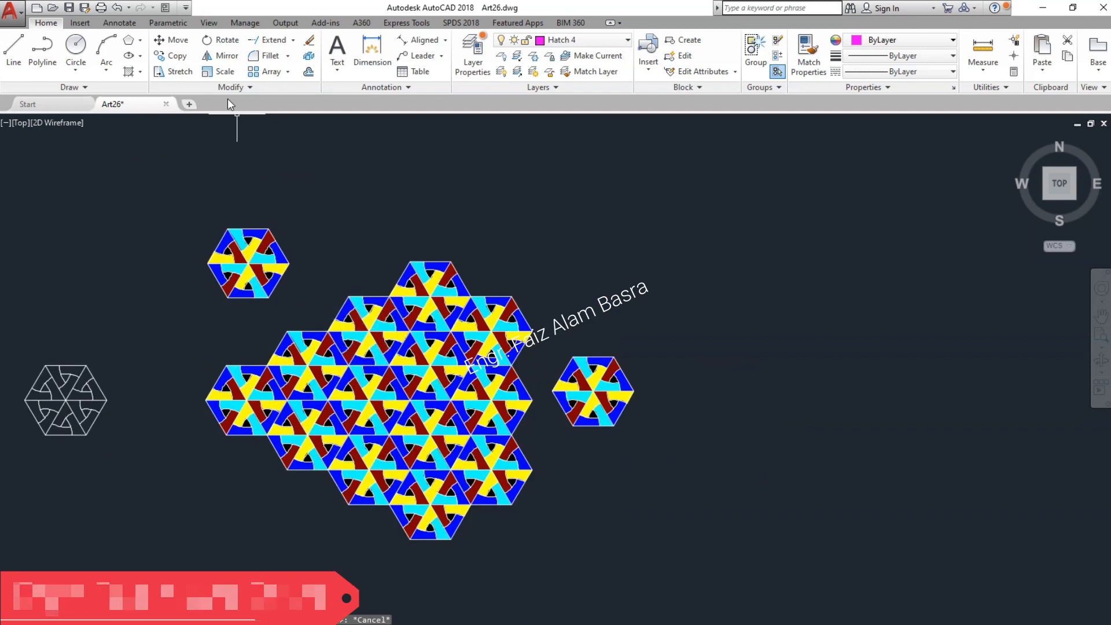
{"action": "left_click", "coordinate": [299, 308]}
{"action": "left_click", "coordinate": [201, 199]}
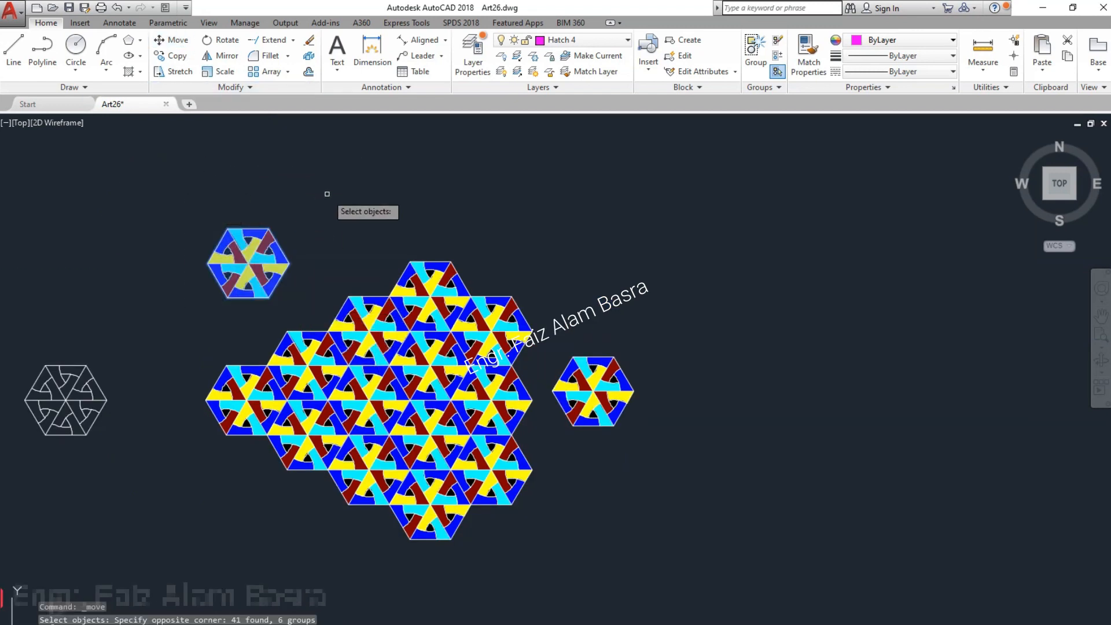
{"action": "key", "text": "Return"}
{"action": "left_click", "coordinate": [324, 193]}
{"action": "left_click", "coordinate": [218, 193]}
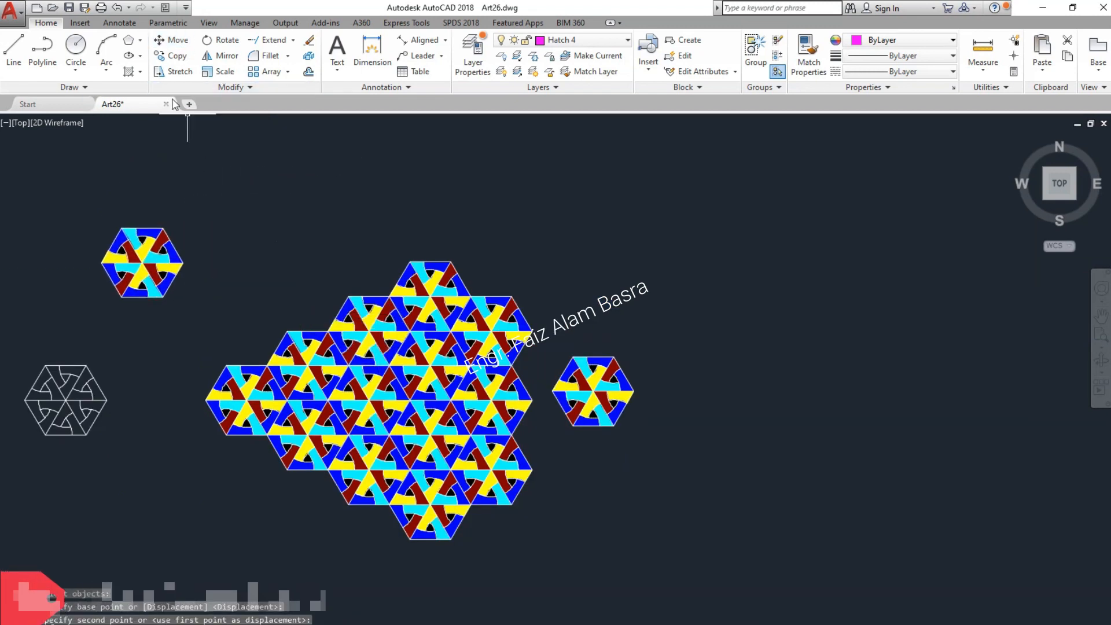
Copy the upper-left spare hexagon by its lower-right vertex into the notches along the pattern's left and upper sides
{"action": "left_click", "coordinate": [213, 305]}
{"action": "left_click", "coordinate": [165, 299]}
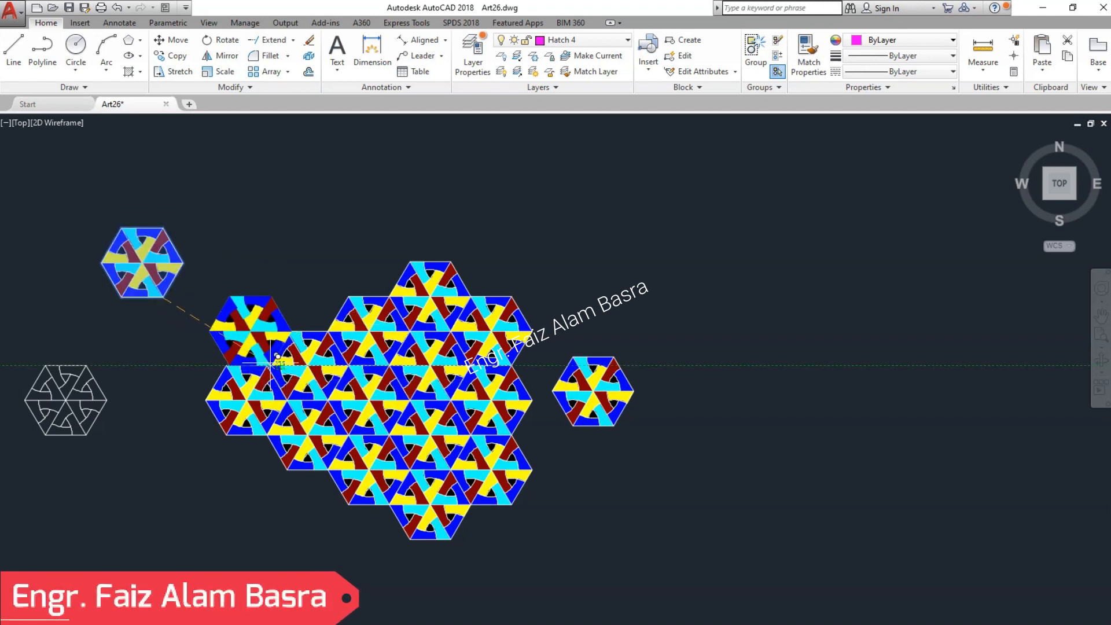
{"action": "scroll", "coordinate": [273, 379], "scroll_direction": "up", "scroll_amount": 5}
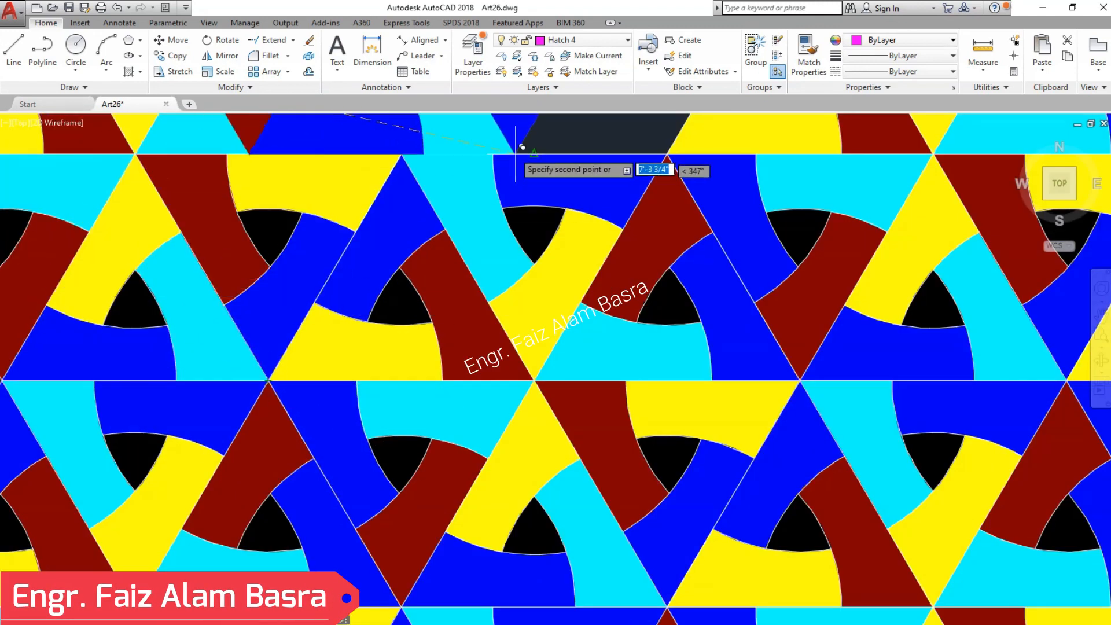
{"action": "scroll", "coordinate": [487, 347], "scroll_direction": "down", "scroll_amount": 6}
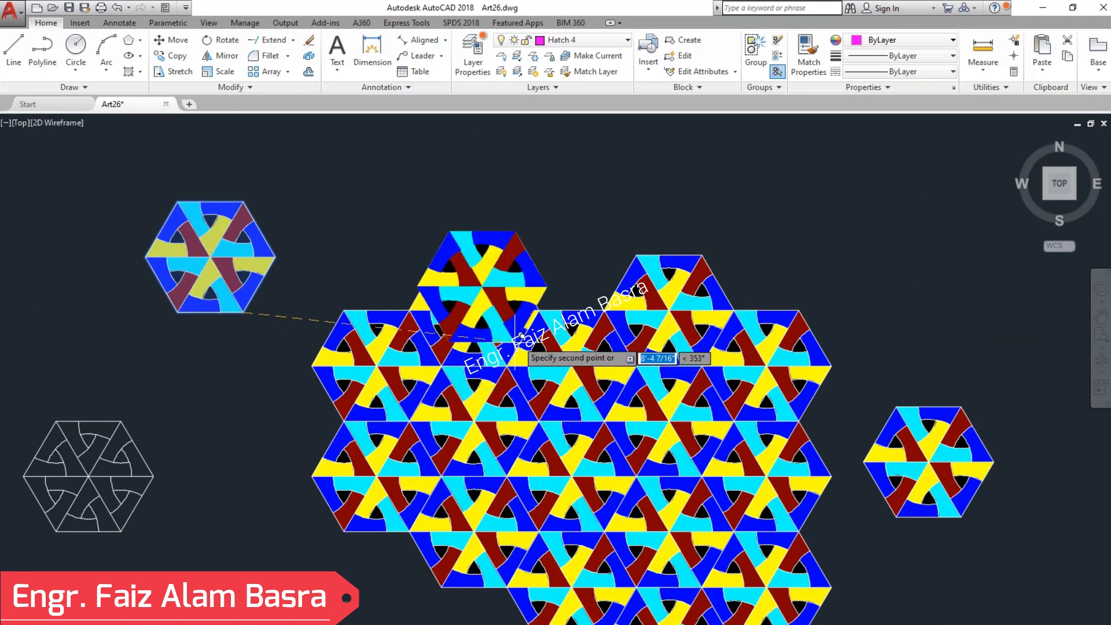
{"action": "scroll", "coordinate": [420, 313], "scroll_direction": "up", "scroll_amount": 4}
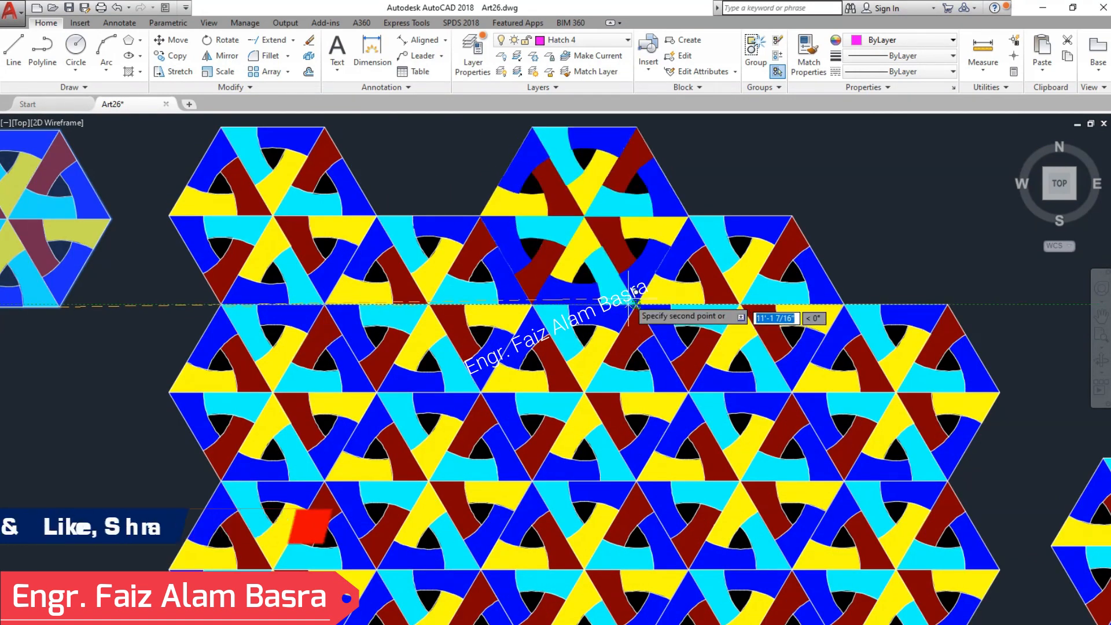
{"action": "scroll", "coordinate": [481, 214], "scroll_direction": "down", "scroll_amount": 6}
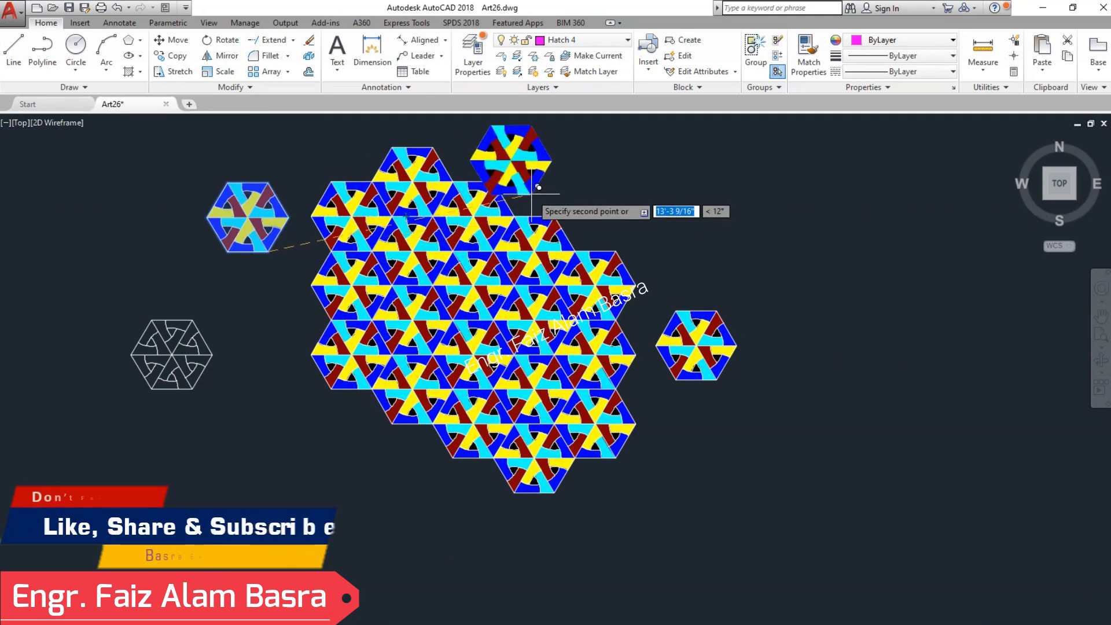
{"action": "scroll", "coordinate": [485, 168], "scroll_direction": "up", "scroll_amount": 4}
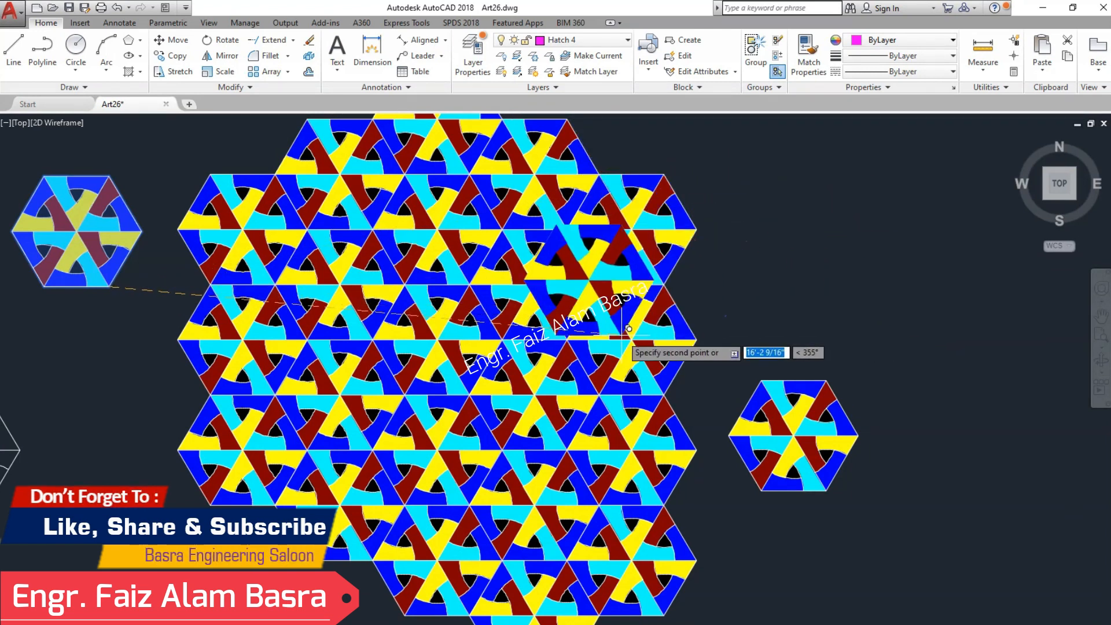
Place a spare hexagon copy outside the pattern's lower-left side and end the Copy command
{"action": "scroll", "coordinate": [512, 249], "scroll_direction": "down", "scroll_amount": 3}
{"action": "scroll", "coordinate": [418, 515], "scroll_direction": "up", "scroll_amount": 2}
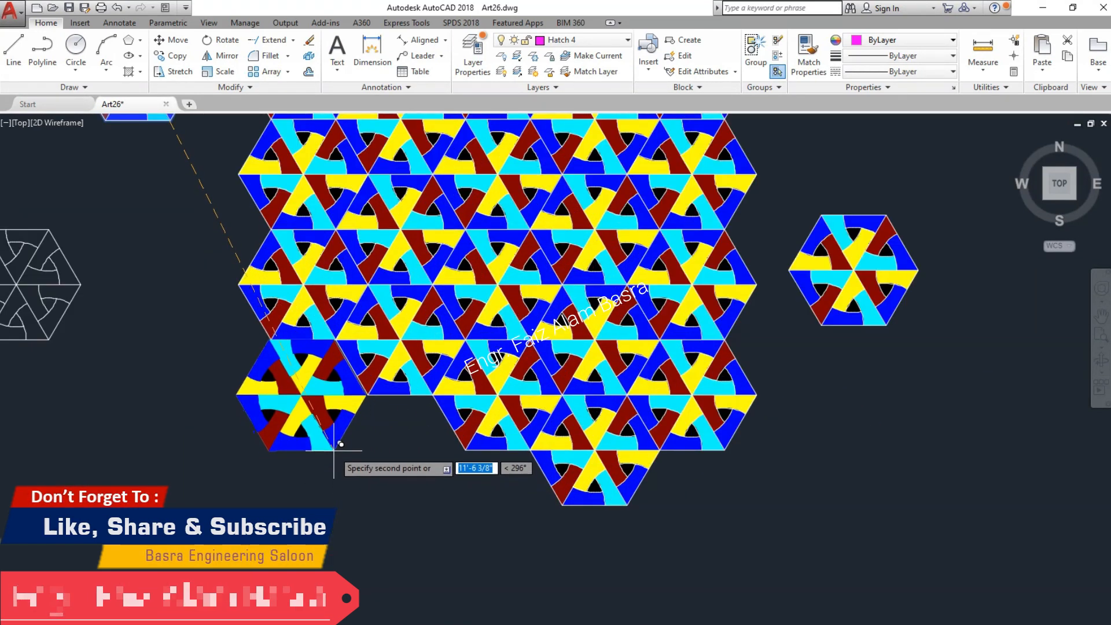
{"action": "scroll", "coordinate": [278, 495], "scroll_direction": "down", "scroll_amount": 2}
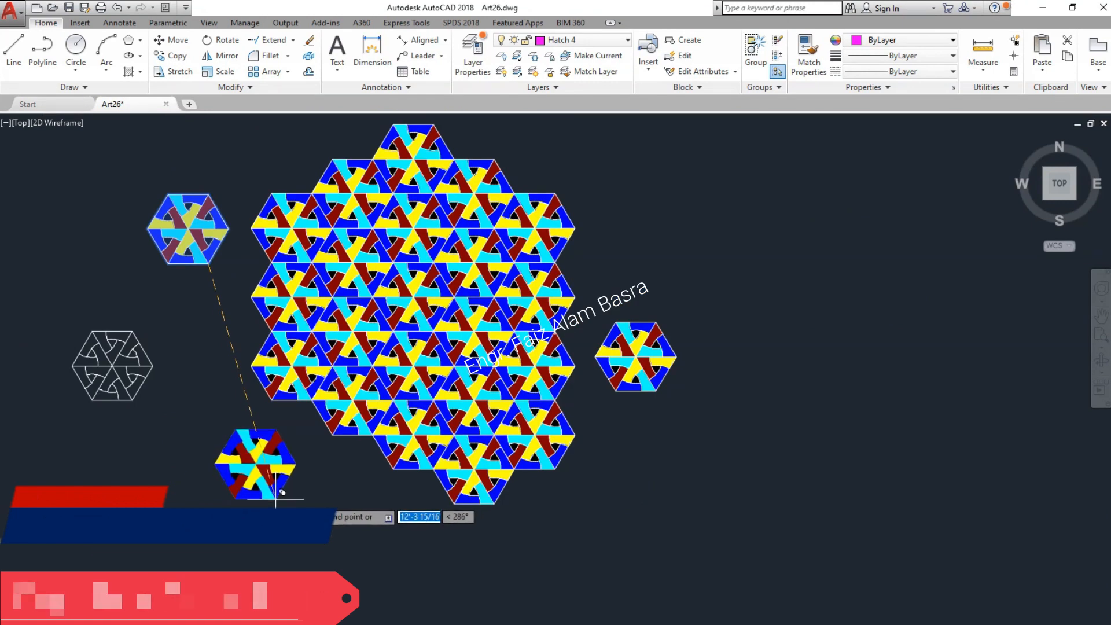
{"action": "left_click", "coordinate": [235, 515]}
{"action": "key", "text": "Escape"}
Move the lower-left spare hexagon by its right vertex into the notch at the pattern's lower-left side
{"action": "left_click", "coordinate": [179, 54]}
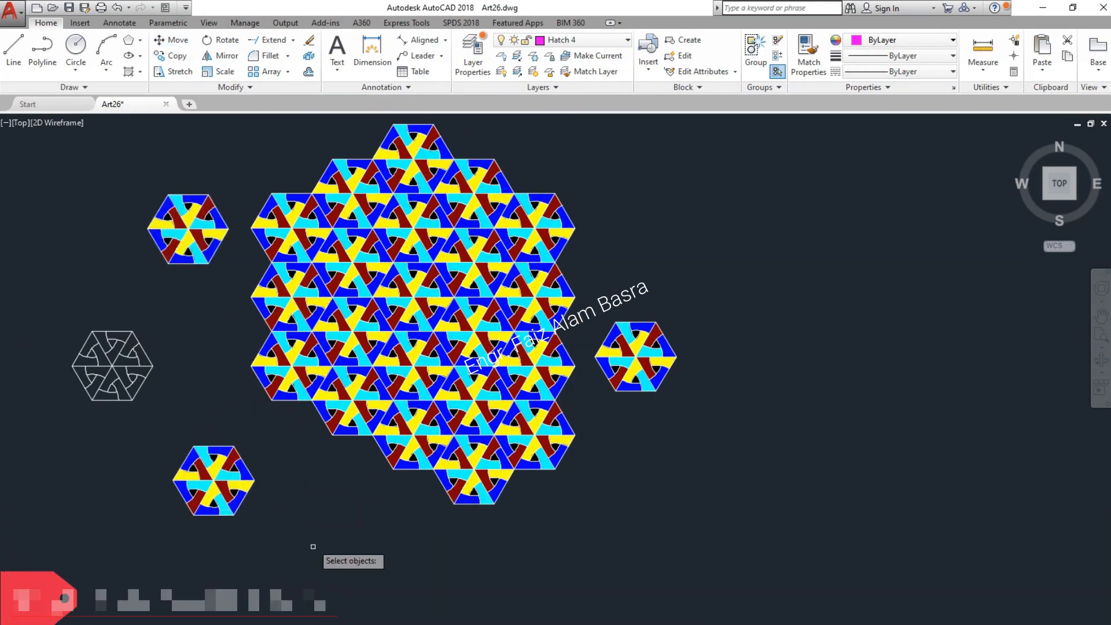
{"action": "left_click", "coordinate": [259, 534]}
{"action": "left_click", "coordinate": [154, 434]}
{"action": "key", "text": "Return"}
{"action": "left_click", "coordinate": [254, 481]}
{"action": "left_click", "coordinate": [331, 434]}
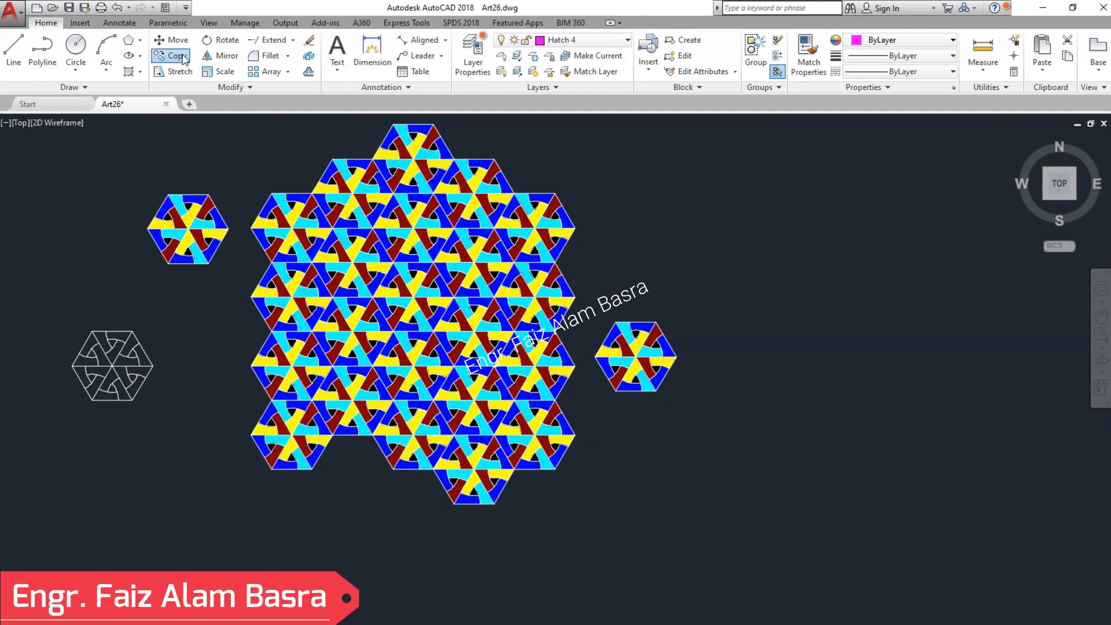
{"action": "left_click", "coordinate": [697, 421]}
{"action": "left_click", "coordinate": [595, 297]}
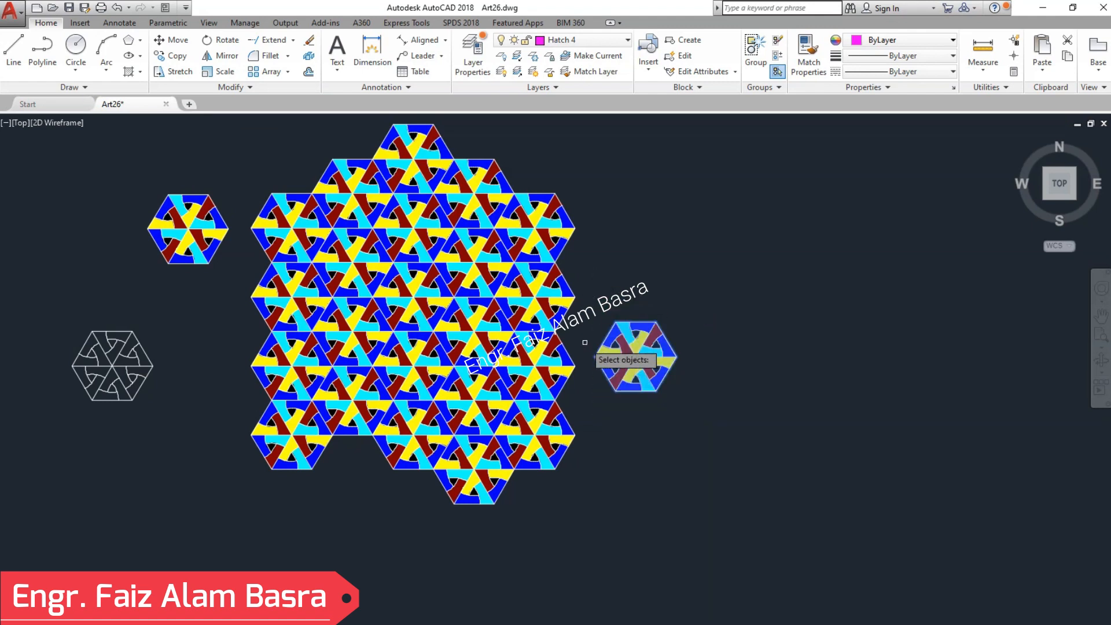
{"action": "left_click", "coordinate": [595, 356]}
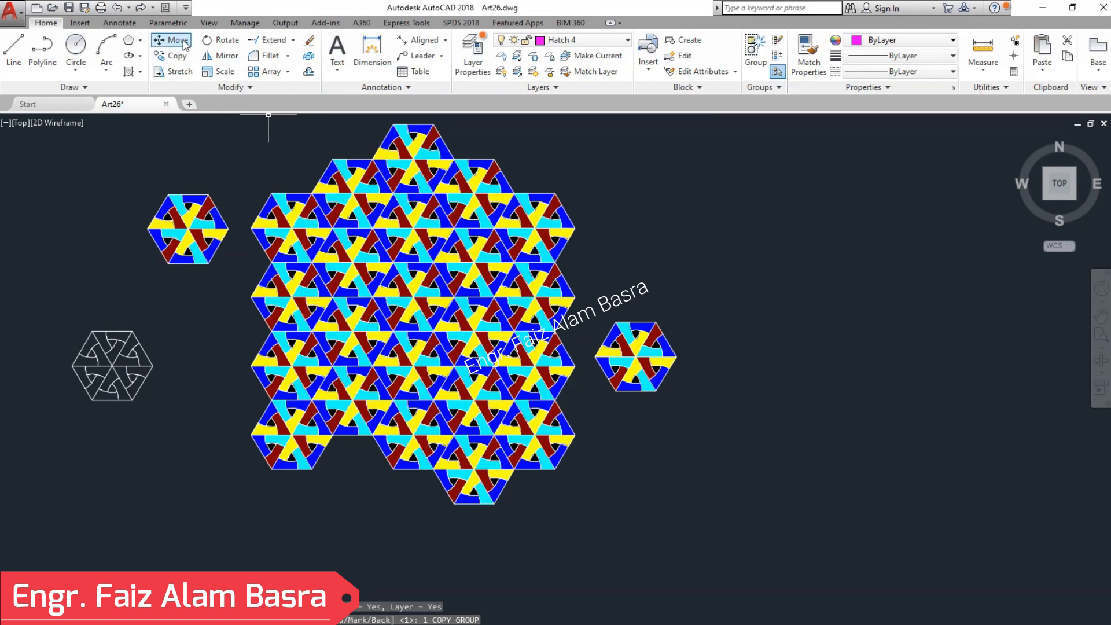
Move the loose hexagon right of the pattern horizontally farther away from it
{"action": "left_click", "coordinate": [731, 435]}
{"action": "left_click", "coordinate": [593, 306]}
{"action": "key", "text": "Return"}
{"action": "left_click", "coordinate": [631, 271]}
{"action": "left_click", "coordinate": [878, 272]}
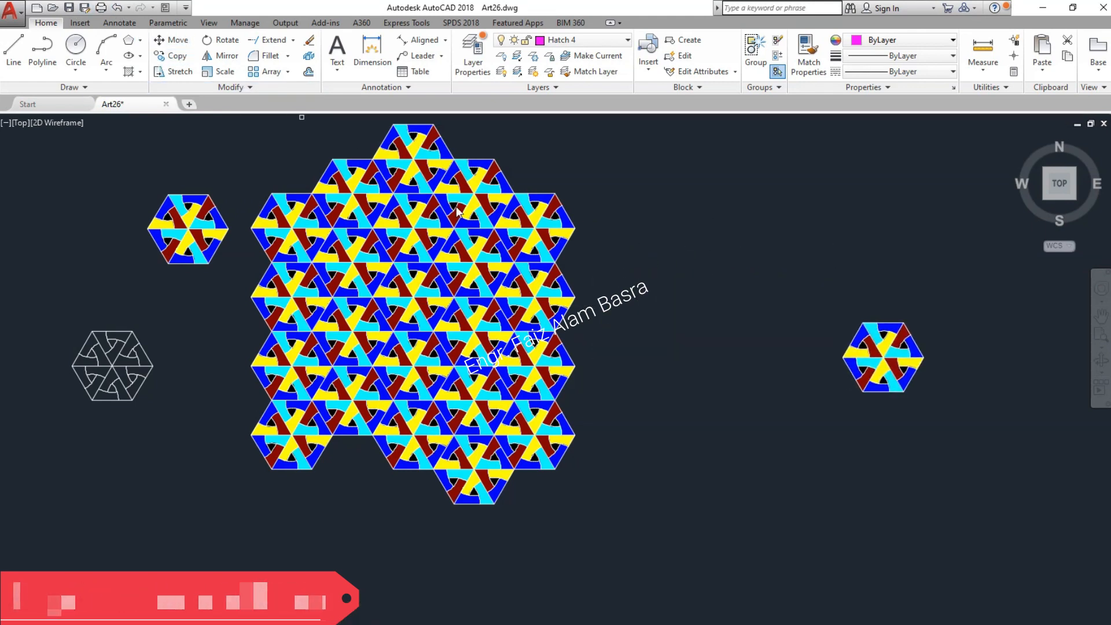
Copy the far-right hexagon by its left vertex to extend the pattern's right side and lower edge, and leave a spare copy below the pattern
{"action": "left_click", "coordinate": [813, 277]}
{"action": "left_click", "coordinate": [844, 358]}
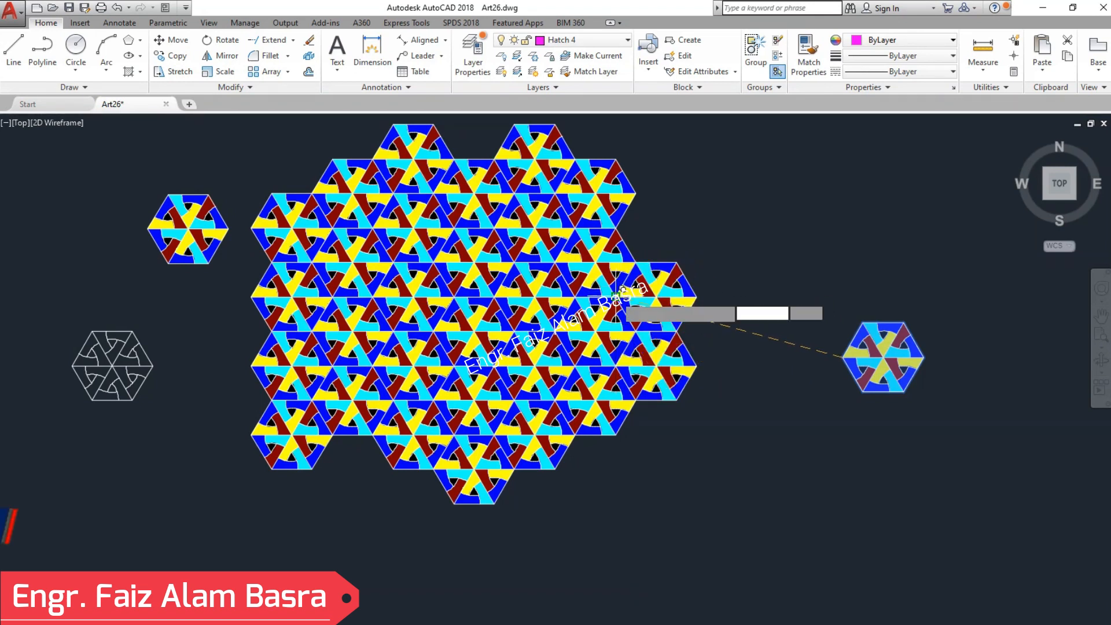
{"action": "left_click", "coordinate": [617, 228]}
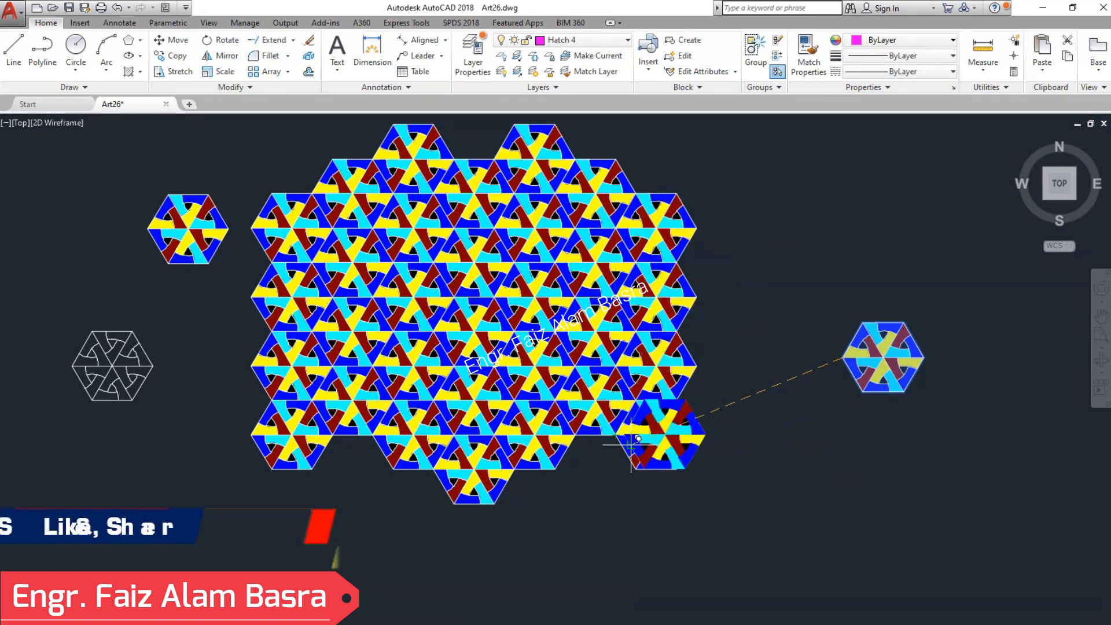
{"action": "left_click", "coordinate": [620, 434]}
{"action": "left_click", "coordinate": [555, 467]}
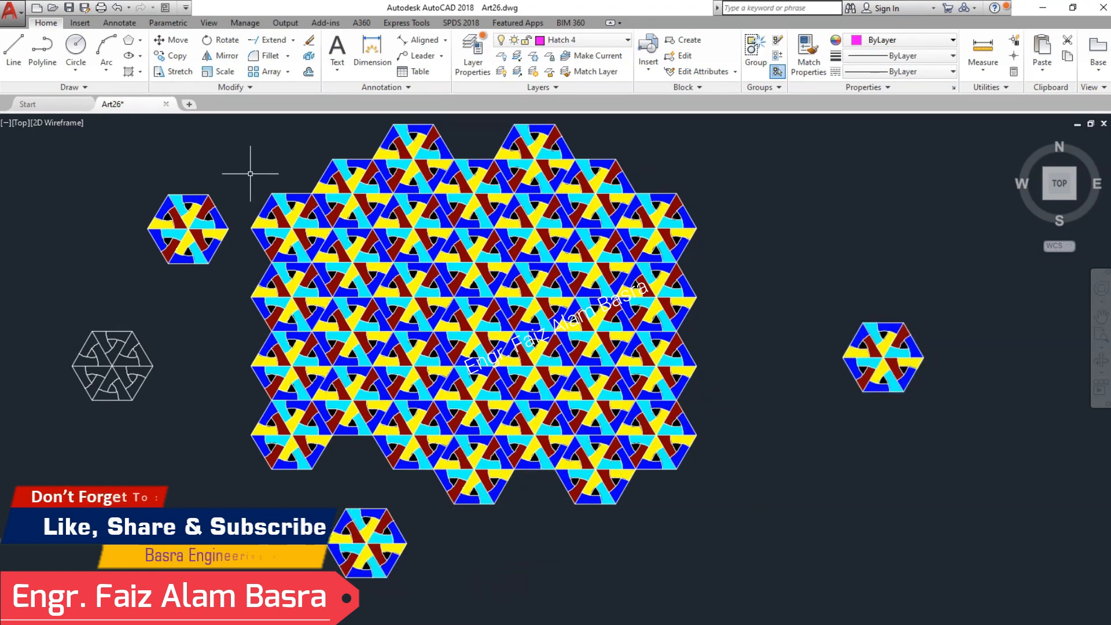
Move the spare hexagon below the pattern by its upper-left vertex into the remaining notch in the lower edge
{"action": "left_click", "coordinate": [408, 605]}
{"action": "left_click", "coordinate": [311, 499]}
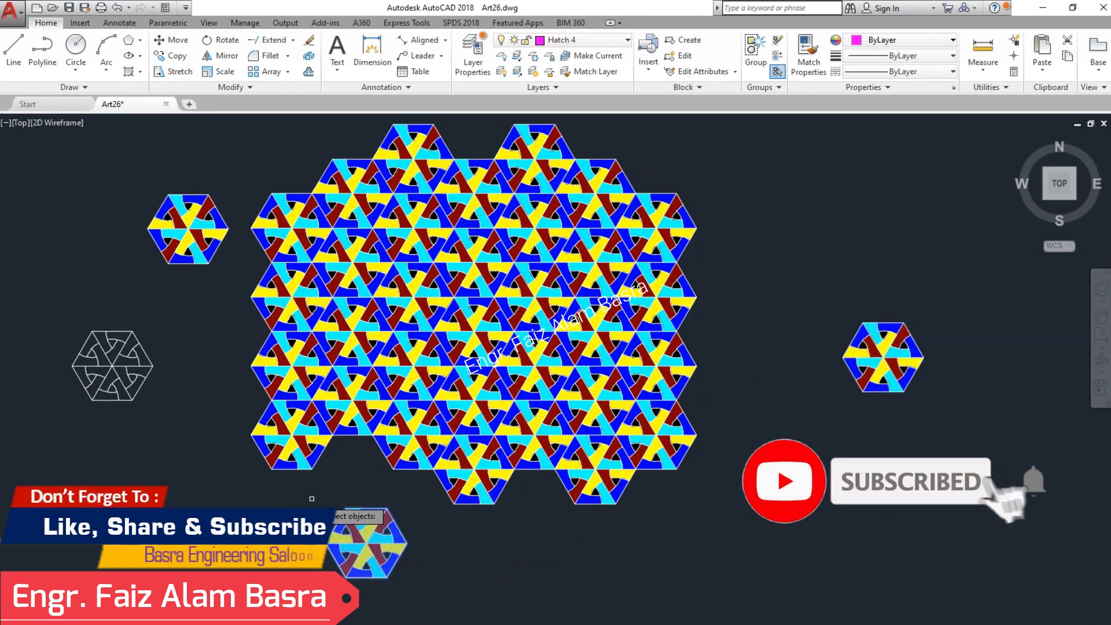
{"action": "left_click", "coordinate": [346, 509]}
{"action": "left_click", "coordinate": [333, 435]}
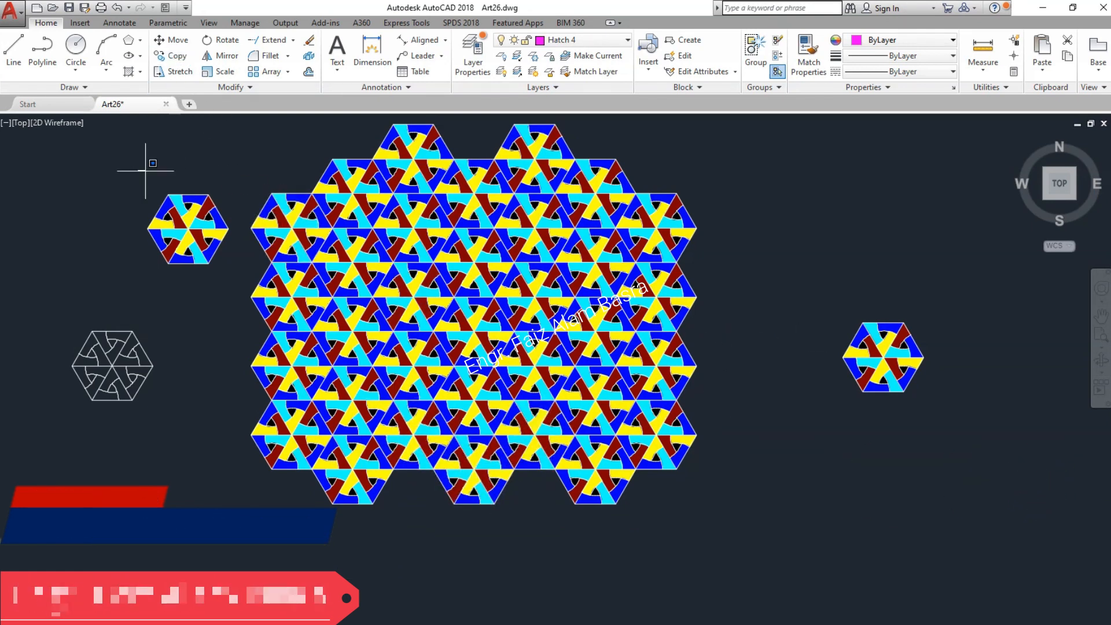
Copy the upper-left spare hexagon by its lower-right vertex onto both outer ends of the pattern's top edge
{"action": "left_click", "coordinate": [235, 274]}
{"action": "key", "text": "Return"}
{"action": "left_click", "coordinate": [209, 264]}
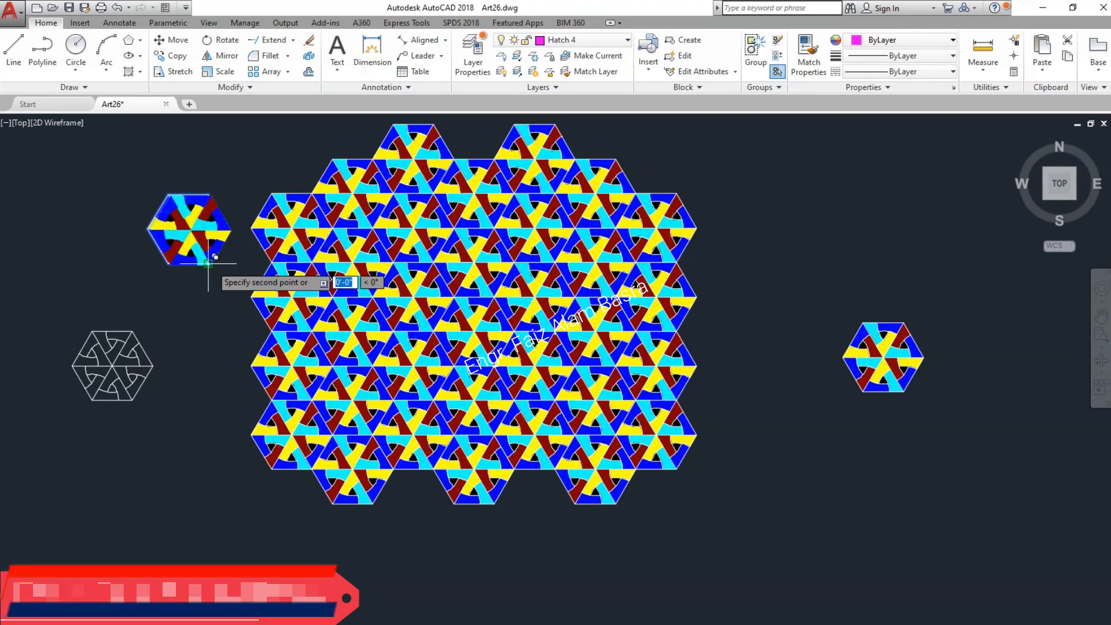
{"action": "left_click", "coordinate": [311, 194]}
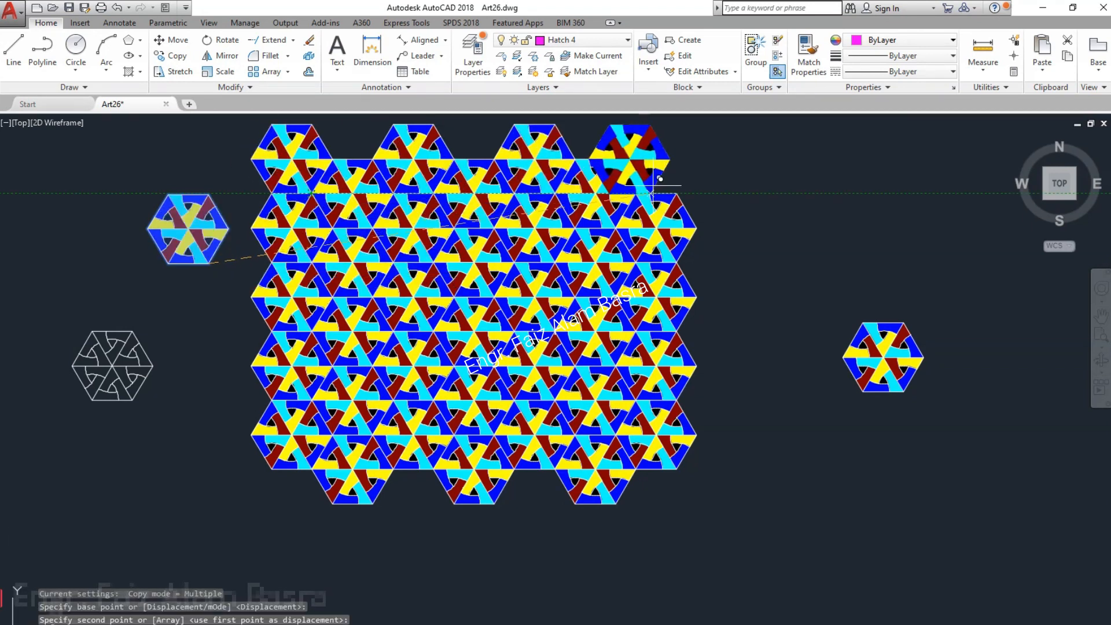
{"action": "left_click", "coordinate": [677, 194]}
{"action": "key", "text": "Escape"}
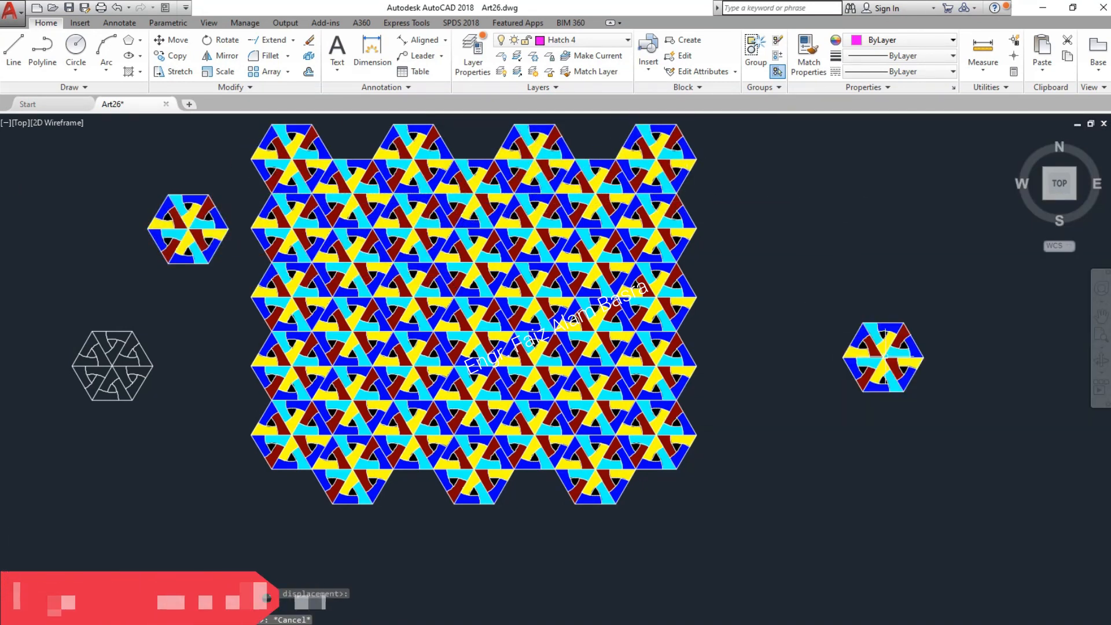
Delete the spare hexagon to the right of the pattern
{"action": "left_click", "coordinate": [967, 434]}
{"action": "left_click", "coordinate": [830, 296]}
{"action": "key", "text": "Delete"}
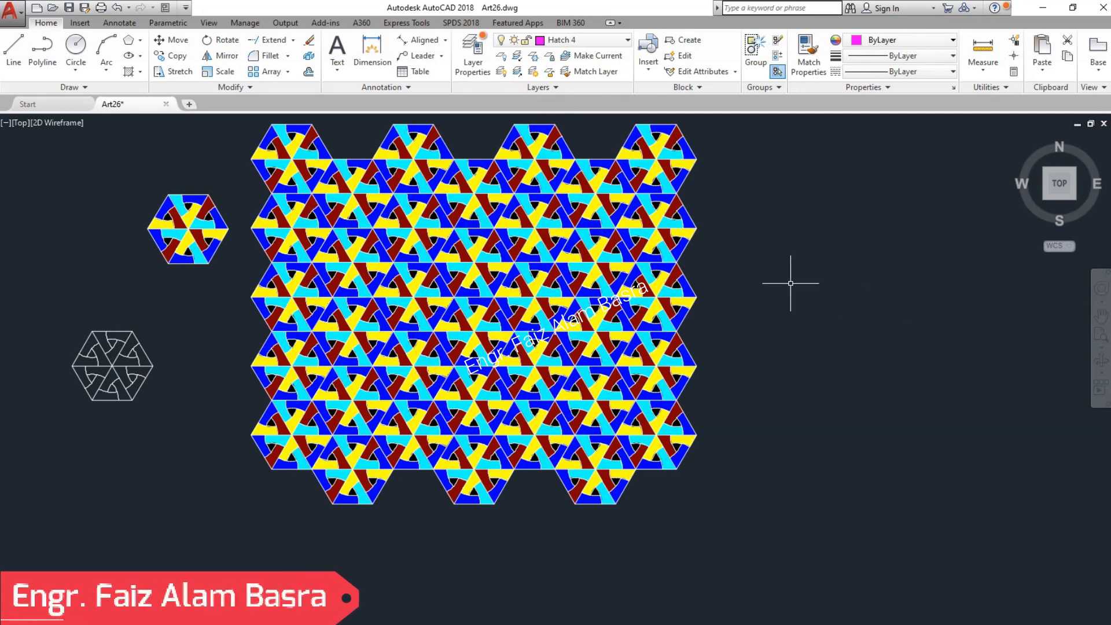
Examine the tiled pattern up close from its middle to its right and lower edges, checking how the hexagons meet
{"action": "scroll", "coordinate": [534, 281], "scroll_direction": "up", "scroll_amount": 4}
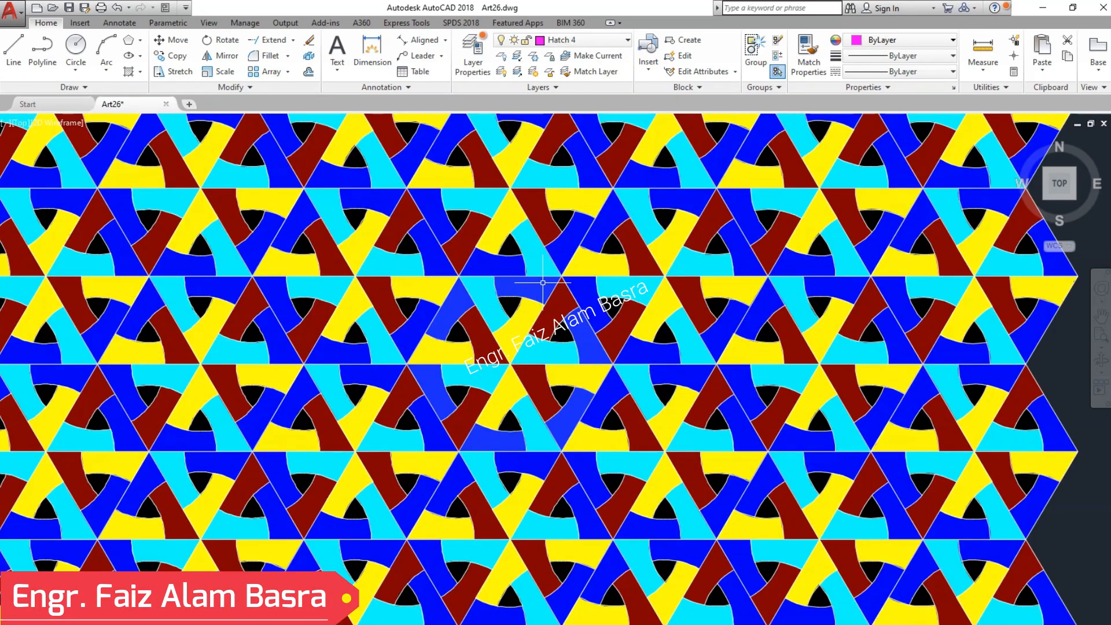
{"action": "scroll", "coordinate": [543, 283], "scroll_direction": "down", "scroll_amount": 2}
{"action": "scroll", "coordinate": [544, 348], "scroll_direction": "up", "scroll_amount": 5}
{"action": "scroll", "coordinate": [546, 370], "scroll_direction": "down", "scroll_amount": 3}
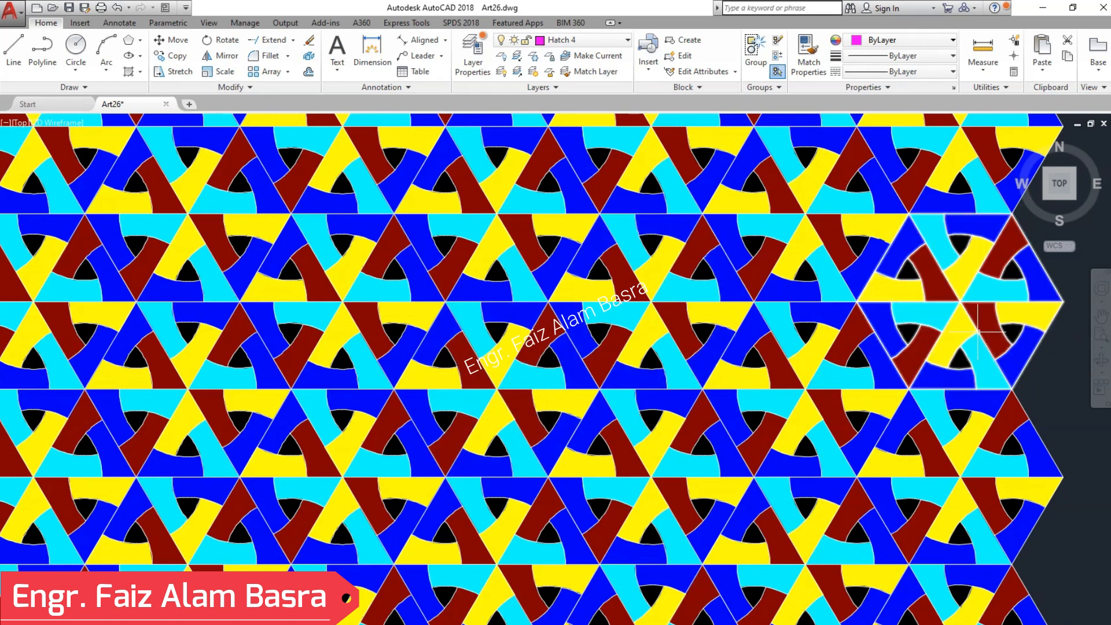
{"action": "mouse_move", "coordinate": [896, 444]}
{"action": "left_mouse_down"}
{"action": "mouse_move", "coordinate": [908, 349]}
{"action": "mouse_move", "coordinate": [842, 422]}
{"action": "mouse_move", "coordinate": [760, 451]}
{"action": "left_mouse_up"}
{"action": "scroll", "coordinate": [715, 423], "scroll_direction": "down", "scroll_amount": 3}
{"action": "scroll", "coordinate": [735, 397], "scroll_direction": "up", "scroll_amount": 2}
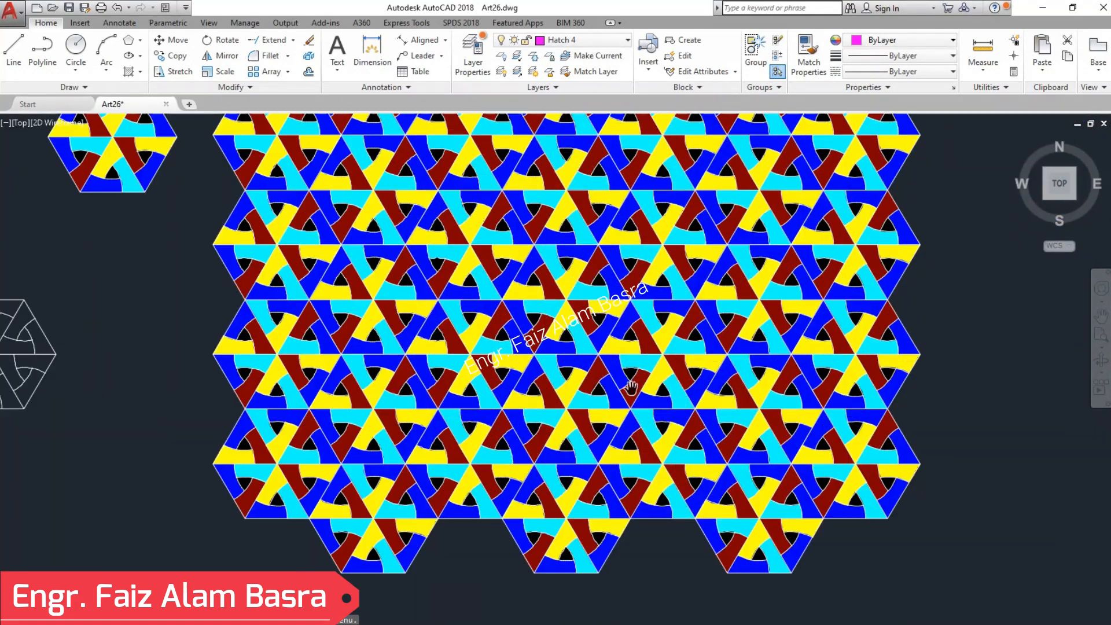
{"action": "left_click_drag", "start_coordinate": [409, 388], "coordinate": [510, 365]}
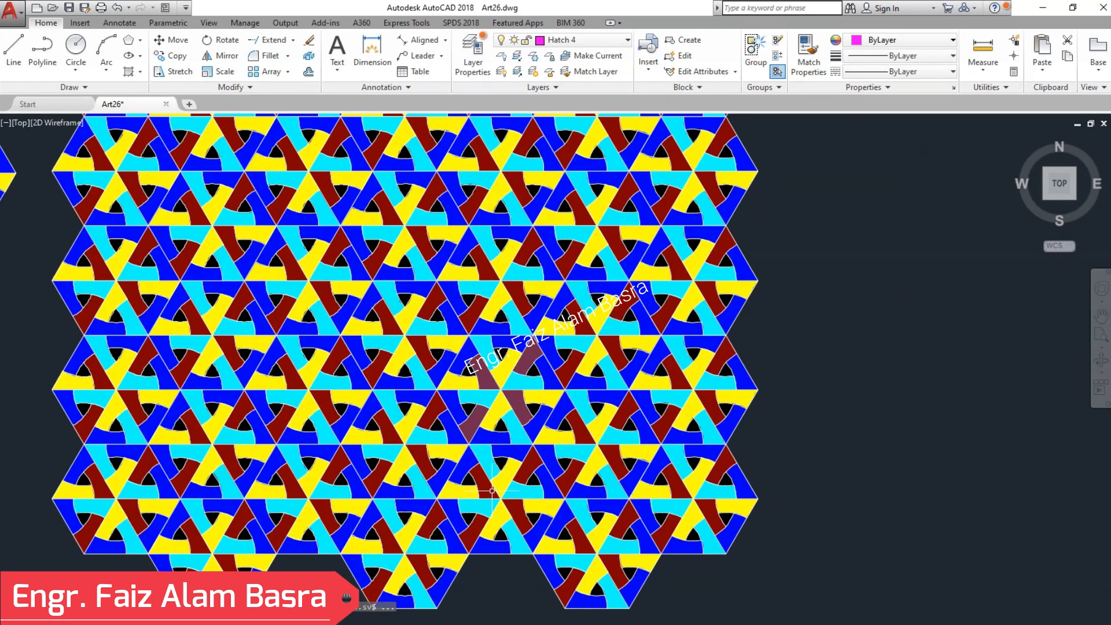
{"action": "left_click", "coordinate": [618, 554]}
{"action": "key", "text": "Escape"}
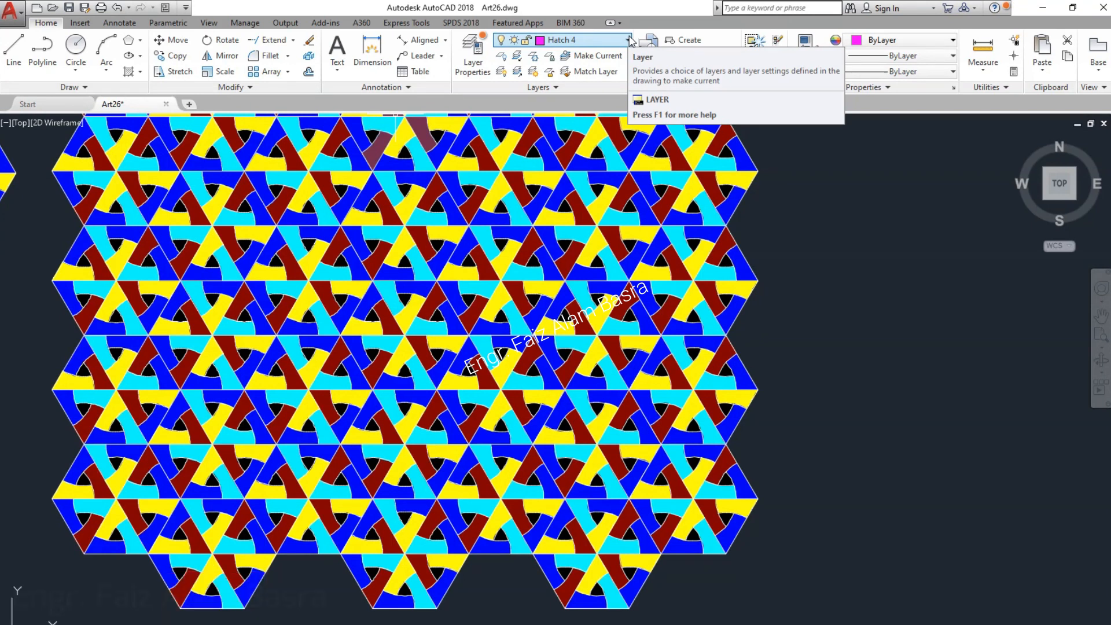
Inspect the coloured motifs across the pattern's upper rows and both sides, and review the complete tiling as a whole
{"action": "left_click", "coordinate": [629, 40]}
{"action": "scroll", "coordinate": [217, 210], "scroll_direction": "up", "scroll_amount": 4}
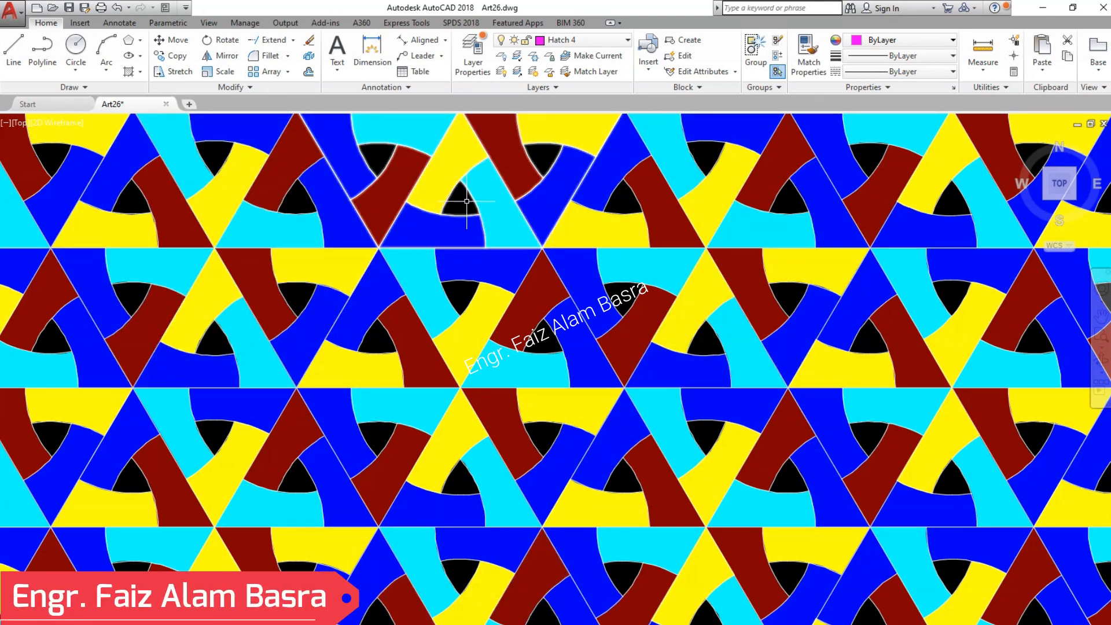
{"action": "scroll", "coordinate": [467, 202], "scroll_direction": "down", "scroll_amount": 2}
{"action": "mouse_move", "coordinate": [958, 316]}
{"action": "left_mouse_down"}
{"action": "mouse_move", "coordinate": [596, 272]}
{"action": "mouse_move", "coordinate": [573, 174]}
{"action": "mouse_move", "coordinate": [645, 272]}
{"action": "mouse_move", "coordinate": [671, 254]}
{"action": "mouse_move", "coordinate": [564, 188]}
{"action": "mouse_move", "coordinate": [584, 269]}
{"action": "mouse_move", "coordinate": [642, 253]}
{"action": "left_mouse_up"}
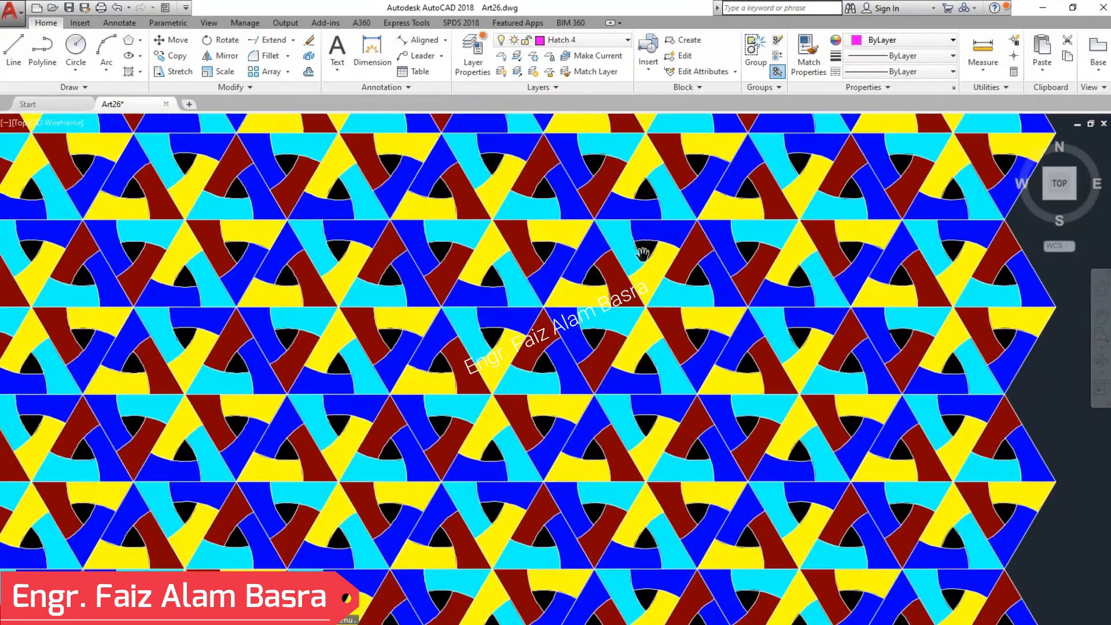
{"action": "left_click_drag", "start_coordinate": [827, 316], "coordinate": [1035, 409]}
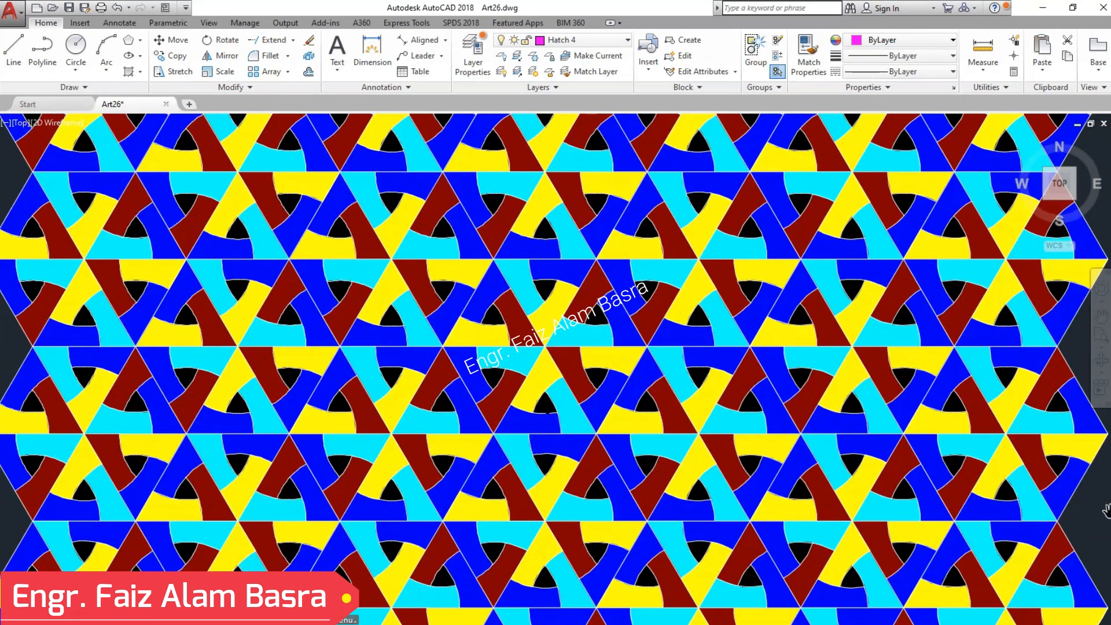
{"action": "middle_click_drag", "start_coordinate": [1108, 511], "coordinate": [602, 347]}
{"action": "scroll", "coordinate": [602, 348], "scroll_direction": "down", "scroll_amount": 6}
{"action": "scroll", "coordinate": [555, 243], "scroll_direction": "up", "scroll_amount": 4}
{"action": "scroll", "coordinate": [455, 249], "scroll_direction": "down", "scroll_amount": 6}
{"action": "scroll", "coordinate": [474, 215], "scroll_direction": "up", "scroll_amount": 2}
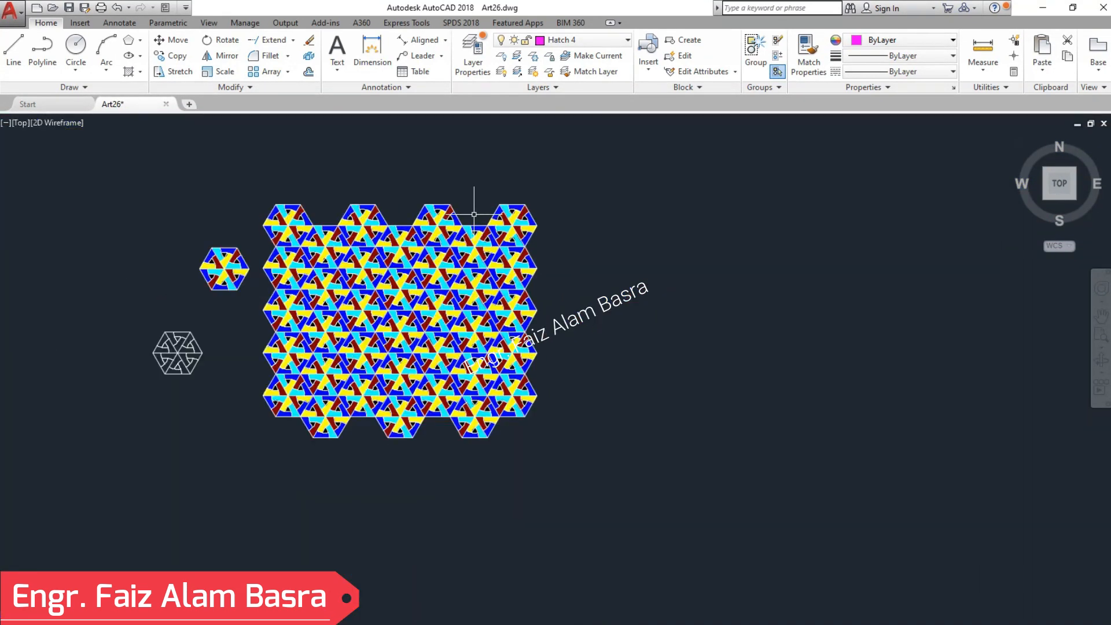
{"action": "scroll", "coordinate": [405, 186], "scroll_direction": "up", "scroll_amount": 2}
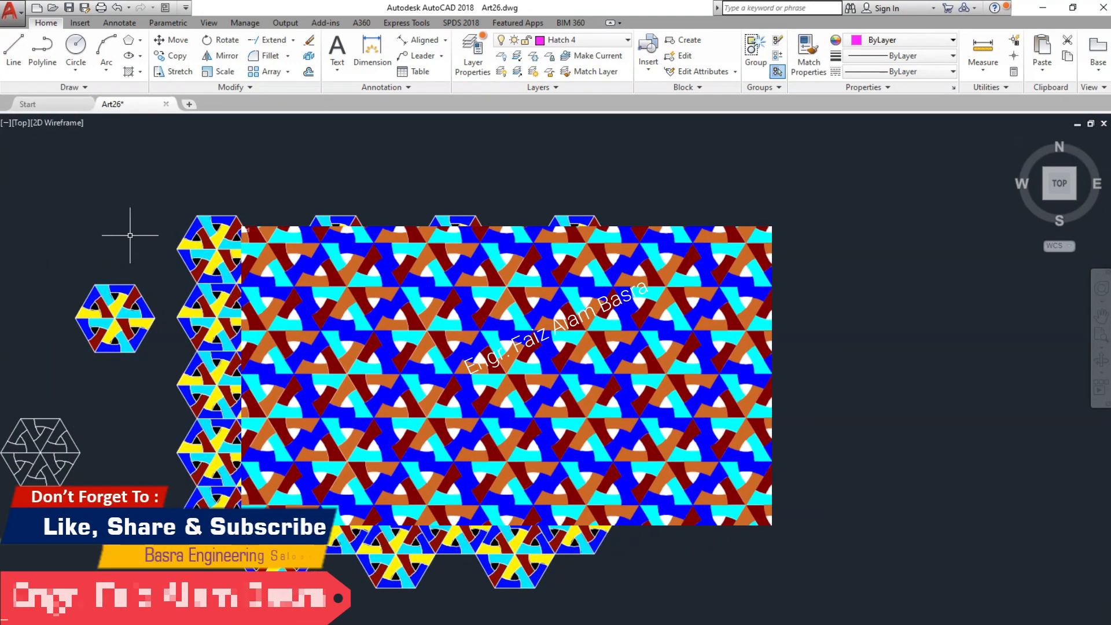
{"action": "scroll", "coordinate": [131, 174], "scroll_direction": "down", "scroll_amount": 4}
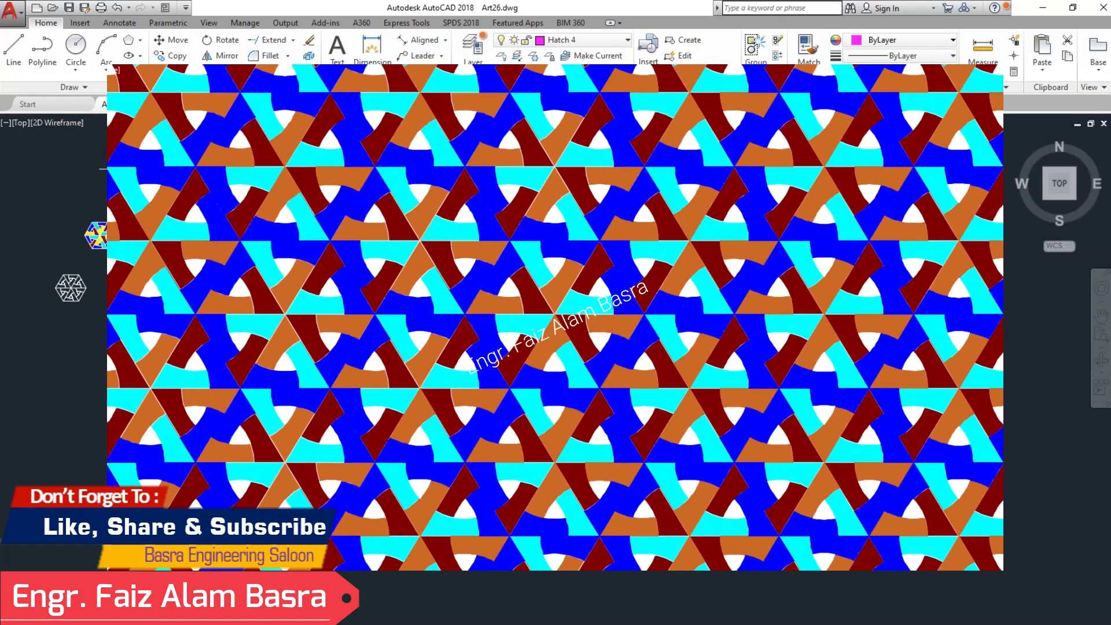